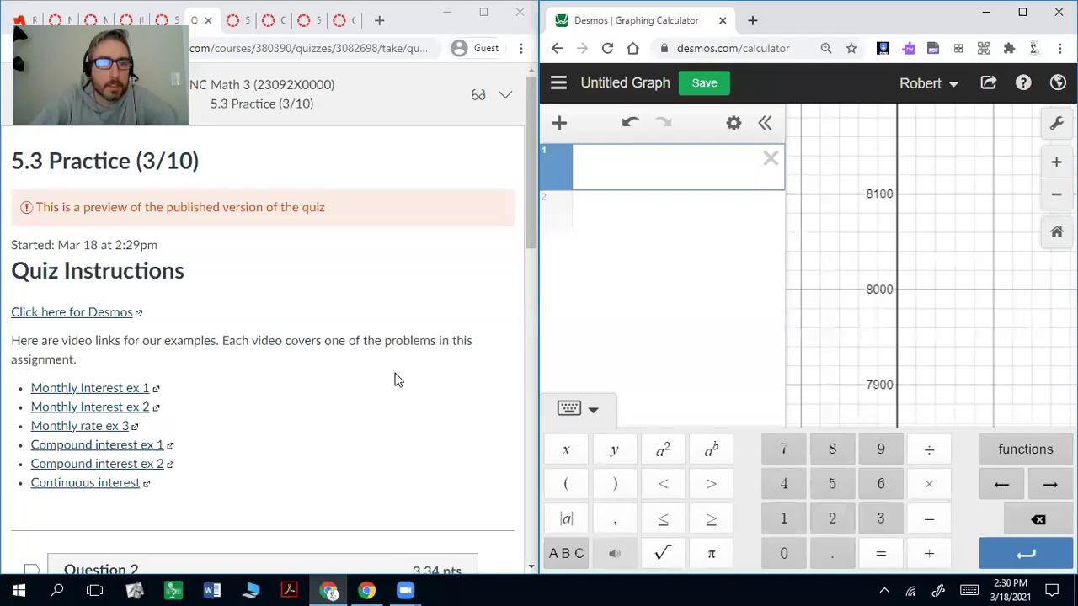
Scroll to Question 2 (9200 users growing 49% yearly) and its f(m) and Monthly rate boxes
{"action": "scroll", "coordinate": [405, 380], "scroll_direction": "down", "scroll_amount": 2}
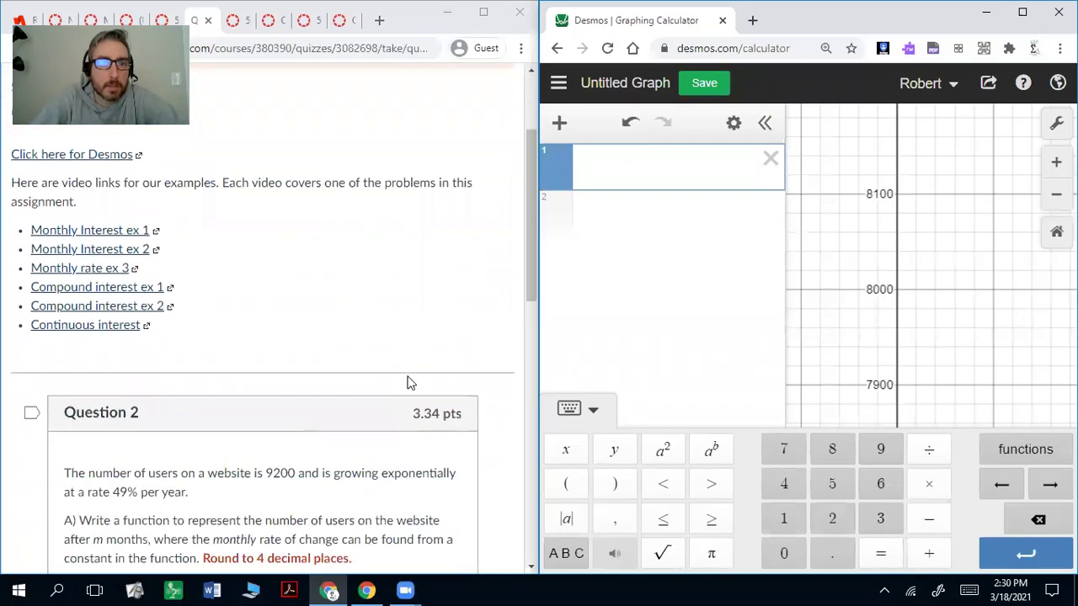
{"action": "scroll", "coordinate": [407, 383], "scroll_direction": "down", "scroll_amount": 3}
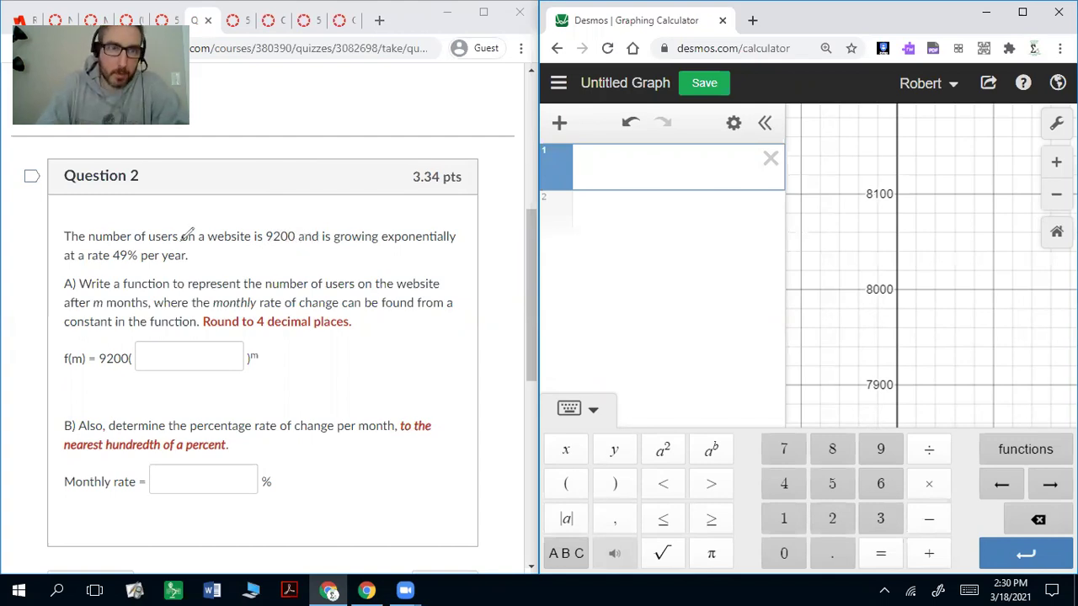
Underline 49%, ink 1+.49 and (1.49)^(1/12) =, and draw an arrow to the f(m) box
{"action": "left_click_drag", "start_coordinate": [114, 266], "coordinate": [131, 267]}
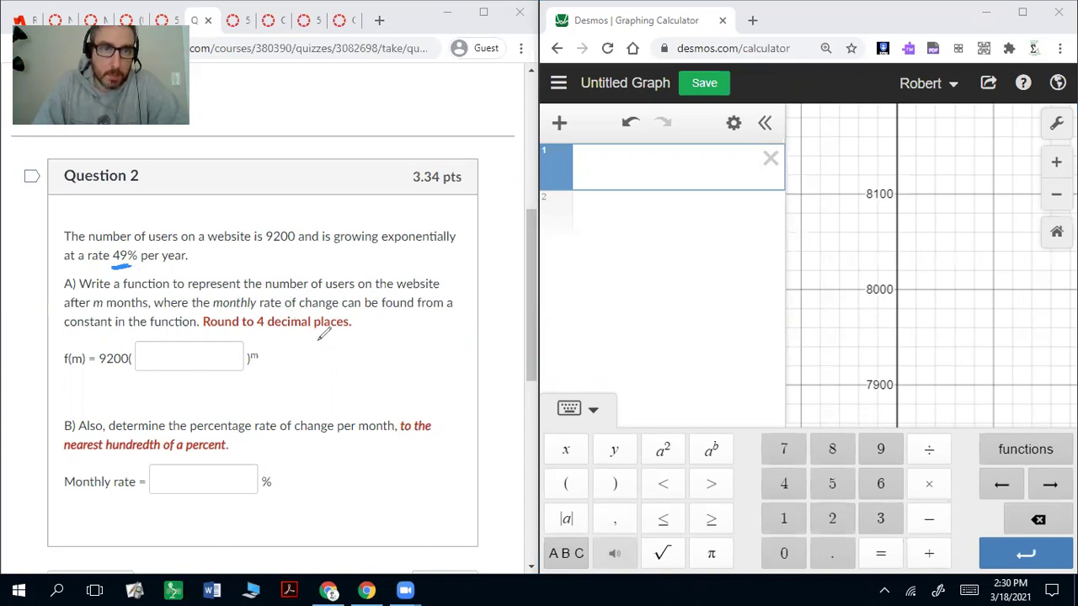
{"action": "left_click_drag", "start_coordinate": [334, 341], "coordinate": [342, 340]}
{"action": "mouse_move", "coordinate": [337, 337]}
{"action": "left_mouse_down"}
{"action": "mouse_move", "coordinate": [338, 346]}
{"action": "mouse_move", "coordinate": [375, 349]}
{"action": "mouse_move", "coordinate": [337, 386]}
{"action": "mouse_move", "coordinate": [369, 385]}
{"action": "mouse_move", "coordinate": [329, 394]}
{"action": "mouse_move", "coordinate": [378, 387]}
{"action": "mouse_move", "coordinate": [399, 368]}
{"action": "left_mouse_up"}
{"action": "left_click", "coordinate": [354, 345]}
{"action": "left_click", "coordinate": [343, 382]}
{"action": "left_click_drag", "start_coordinate": [401, 357], "coordinate": [430, 372]}
{"action": "left_click_drag", "start_coordinate": [417, 380], "coordinate": [431, 379]}
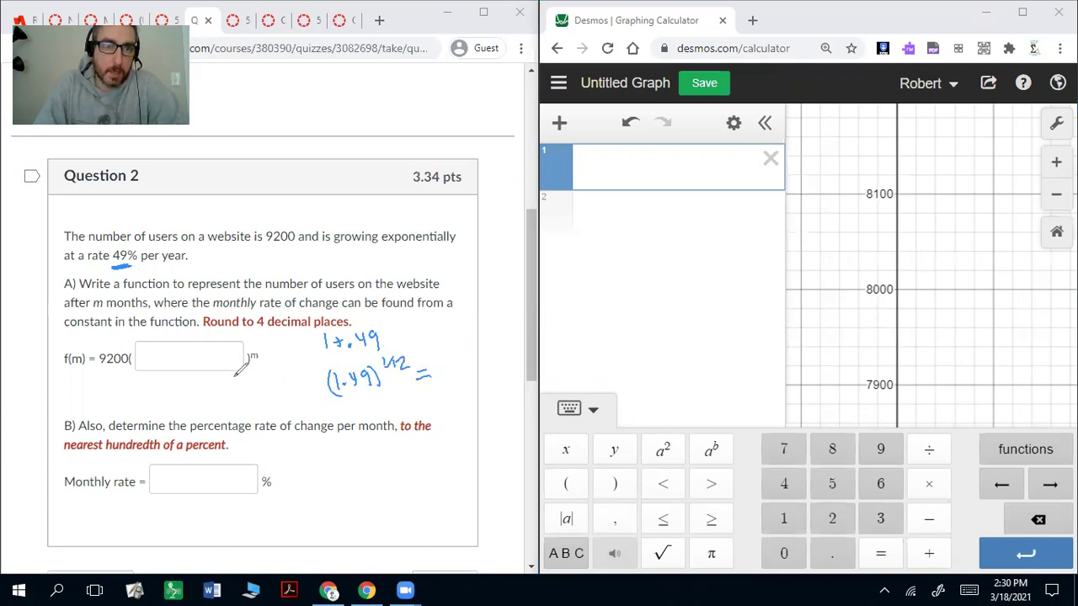
{"action": "mouse_move", "coordinate": [296, 393]}
{"action": "left_mouse_down"}
{"action": "mouse_move", "coordinate": [224, 402]}
{"action": "mouse_move", "coordinate": [243, 401]}
{"action": "left_mouse_up"}
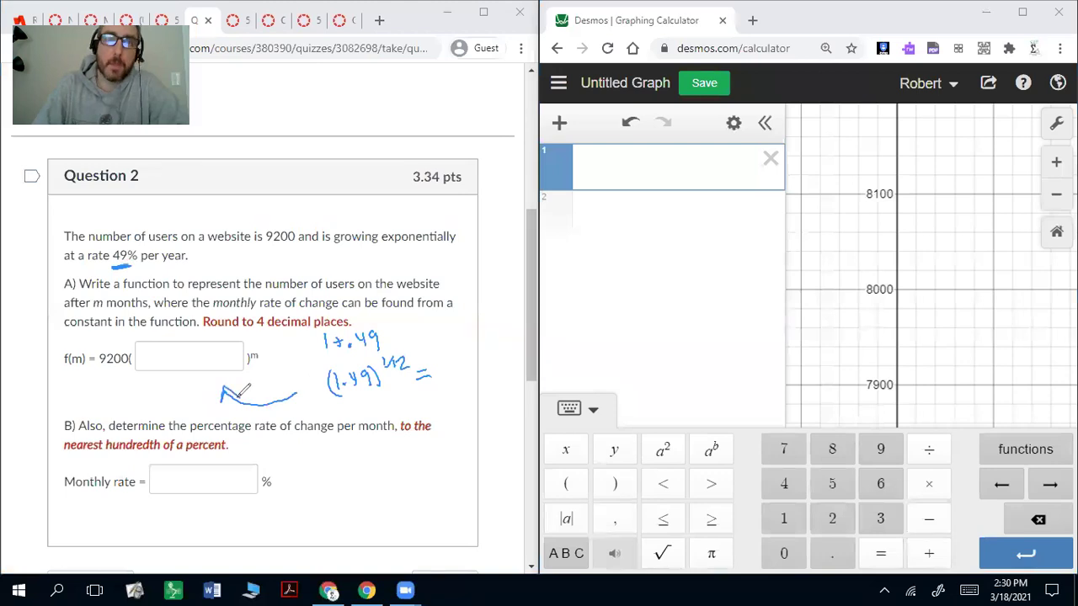
Compute (1.49)^(1/12) = 1.03378967192 in Desmos and write 1.03379 in the f(m) box
{"action": "left_click", "coordinate": [685, 175]}
{"action": "type", "text": "(1."}
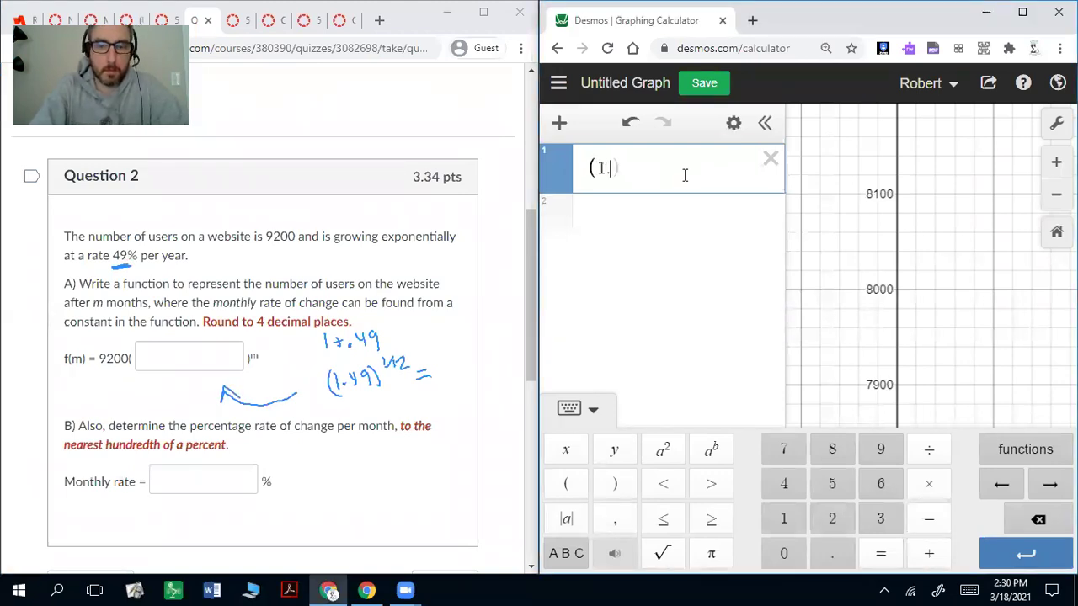
{"action": "type", "text": "49)^(1/12"}
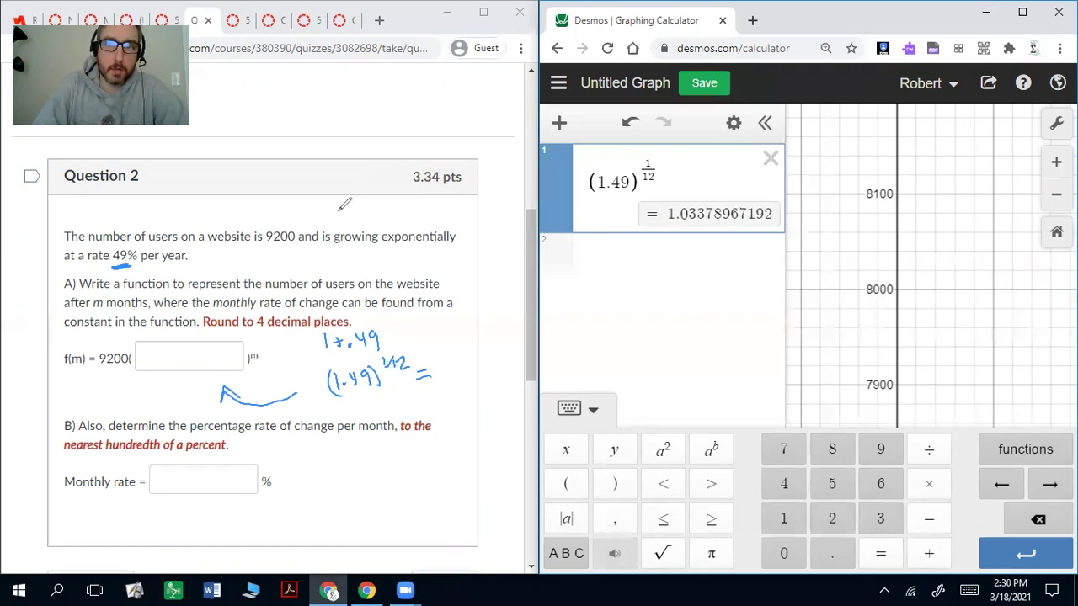
{"action": "left_click", "coordinate": [154, 358]}
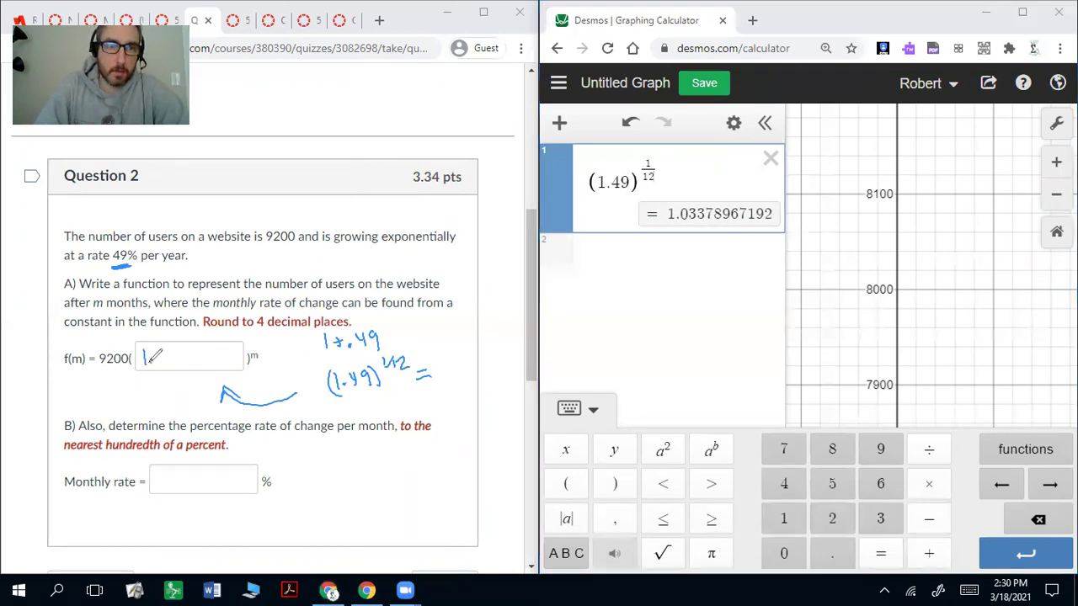
{"action": "mouse_move", "coordinate": [169, 356]}
{"action": "left_mouse_down"}
{"action": "mouse_move", "coordinate": [218, 347]}
{"action": "mouse_move", "coordinate": [218, 364]}
{"action": "left_mouse_up"}
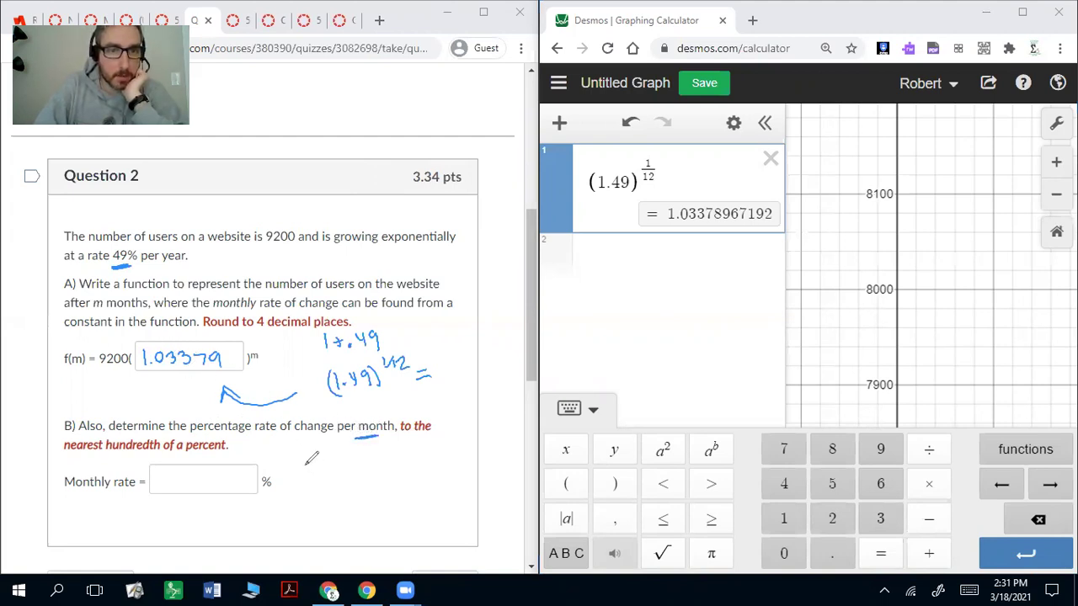
Work 1 + .03379 into 3.379% and write 3.38 in the Monthly rate box
{"action": "mouse_move", "coordinate": [307, 466]}
{"action": "left_mouse_down"}
{"action": "mouse_move", "coordinate": [307, 482]}
{"action": "mouse_move", "coordinate": [334, 474]}
{"action": "left_mouse_up"}
{"action": "mouse_move", "coordinate": [327, 469]}
{"action": "left_mouse_down"}
{"action": "mouse_move", "coordinate": [327, 481]}
{"action": "mouse_move", "coordinate": [363, 470]}
{"action": "mouse_move", "coordinate": [416, 477]}
{"action": "left_mouse_up"}
{"action": "left_click_drag", "start_coordinate": [349, 487], "coordinate": [412, 489]}
{"action": "left_click_drag", "start_coordinate": [380, 439], "coordinate": [391, 439]}
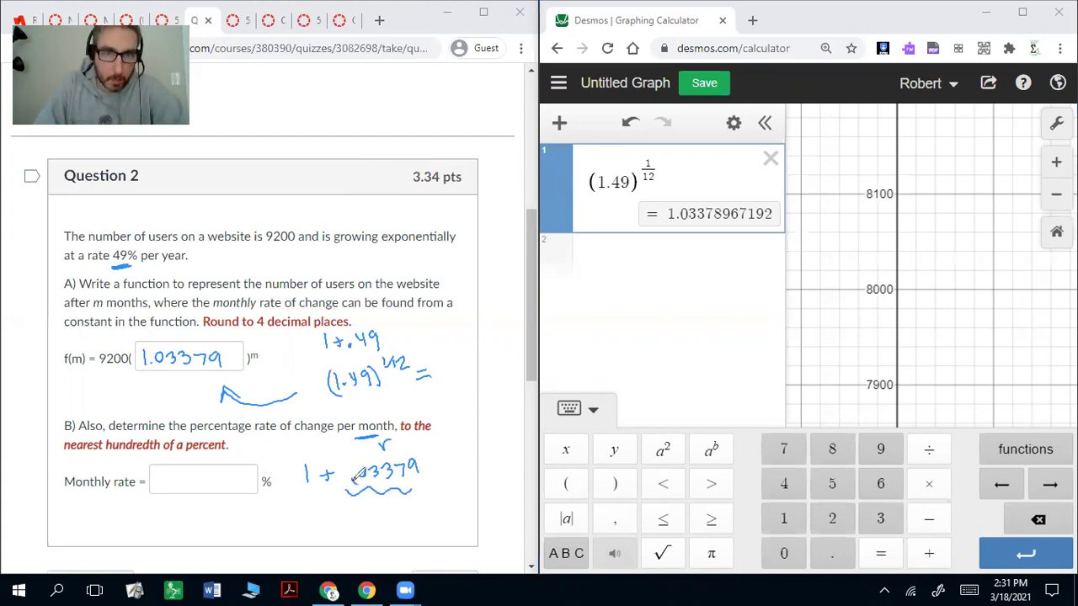
{"action": "mouse_move", "coordinate": [367, 507]}
{"action": "left_mouse_down"}
{"action": "mouse_move", "coordinate": [371, 517]}
{"action": "mouse_move", "coordinate": [423, 509]}
{"action": "mouse_move", "coordinate": [440, 495]}
{"action": "mouse_move", "coordinate": [437, 511]}
{"action": "mouse_move", "coordinate": [446, 506]}
{"action": "left_mouse_up"}
{"action": "left_click", "coordinate": [379, 515]}
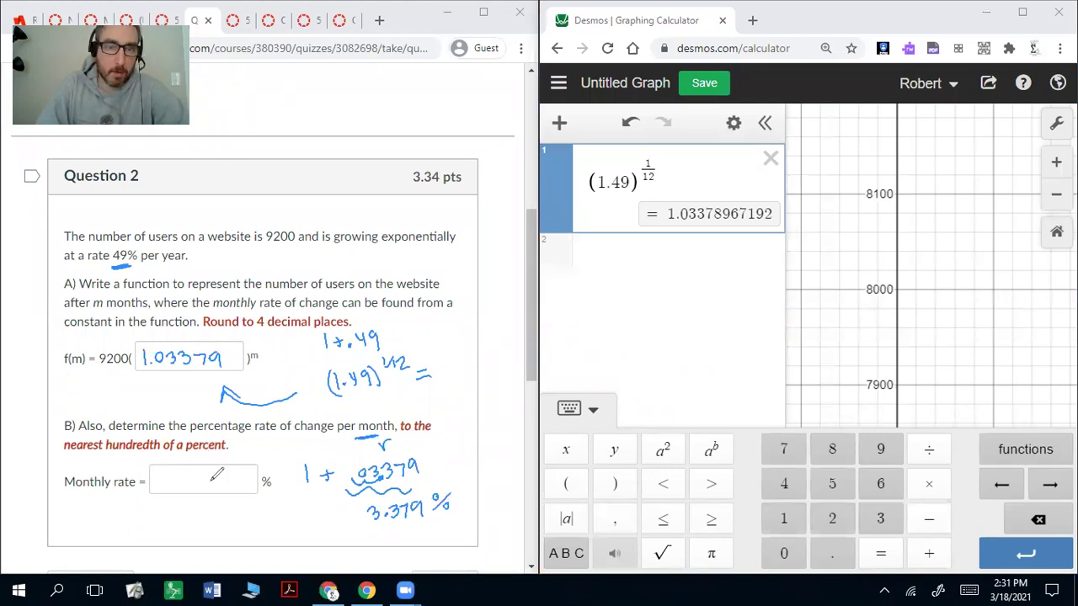
{"action": "left_click_drag", "start_coordinate": [181, 480], "coordinate": [206, 472]}
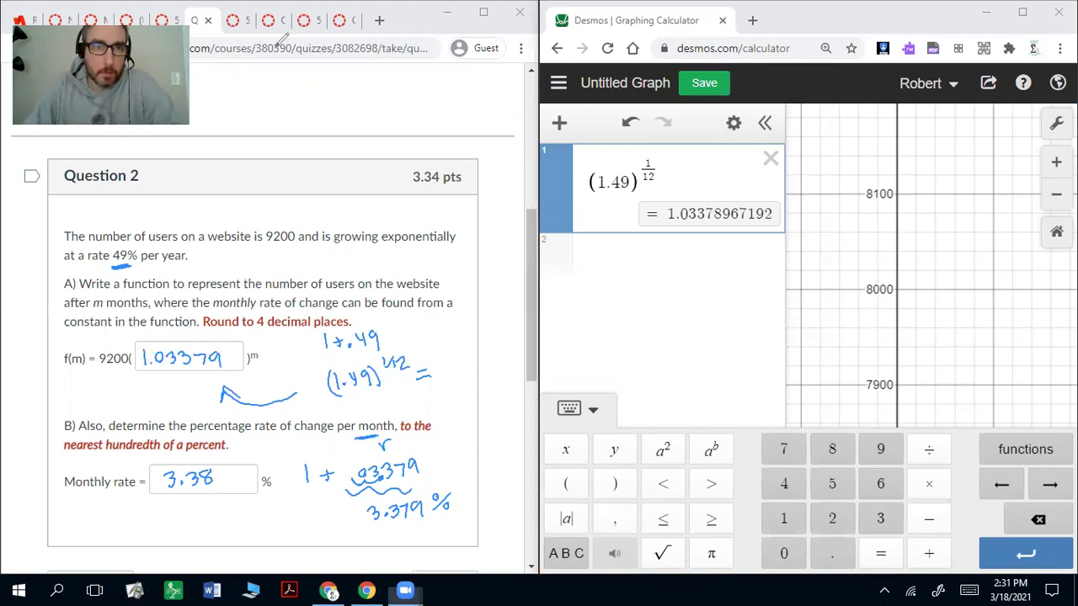
Advance to Question 3 on the $1200 computer losing 35% yearly and delete Desmos expression 1
{"action": "scroll", "coordinate": [460, 370], "scroll_direction": "down", "scroll_amount": 3}
{"action": "scroll", "coordinate": [460, 374], "scroll_direction": "up", "scroll_amount": 4}
{"action": "scroll", "coordinate": [447, 505], "scroll_direction": "down", "scroll_amount": 3}
{"action": "left_click", "coordinate": [446, 418]}
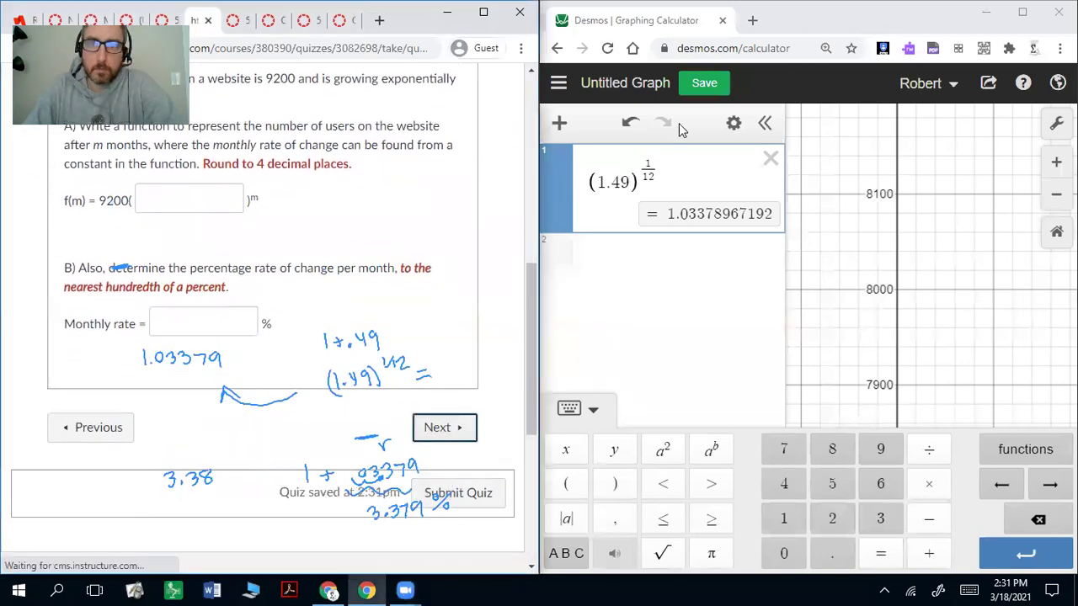
{"action": "scroll", "coordinate": [428, 352], "scroll_direction": "down", "scroll_amount": 5}
{"action": "scroll", "coordinate": [427, 352], "scroll_direction": "down", "scroll_amount": 1}
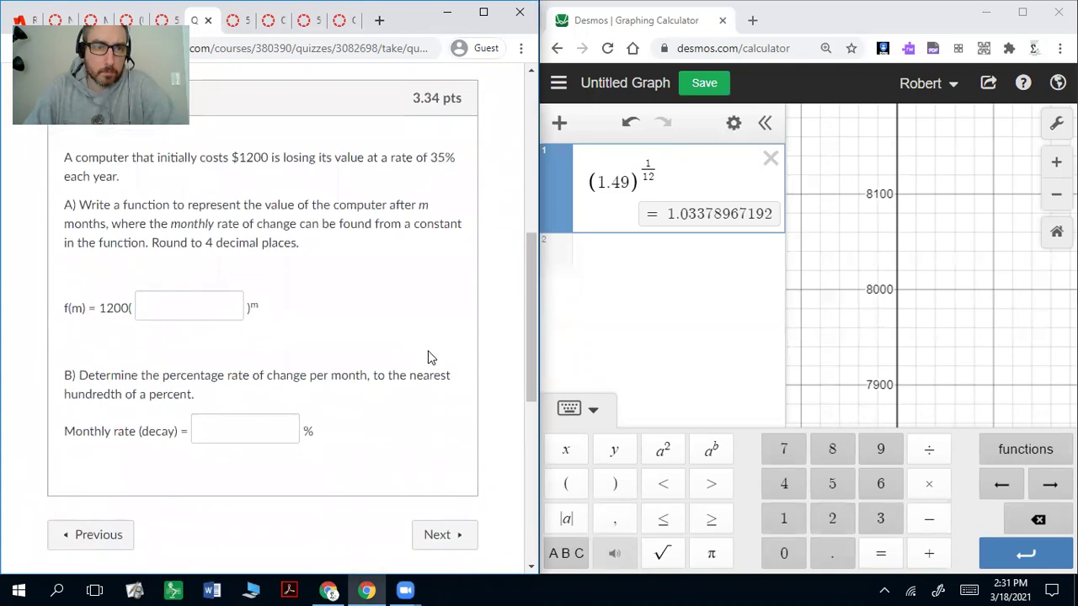
{"action": "scroll", "coordinate": [421, 350], "scroll_direction": "up", "scroll_amount": 1}
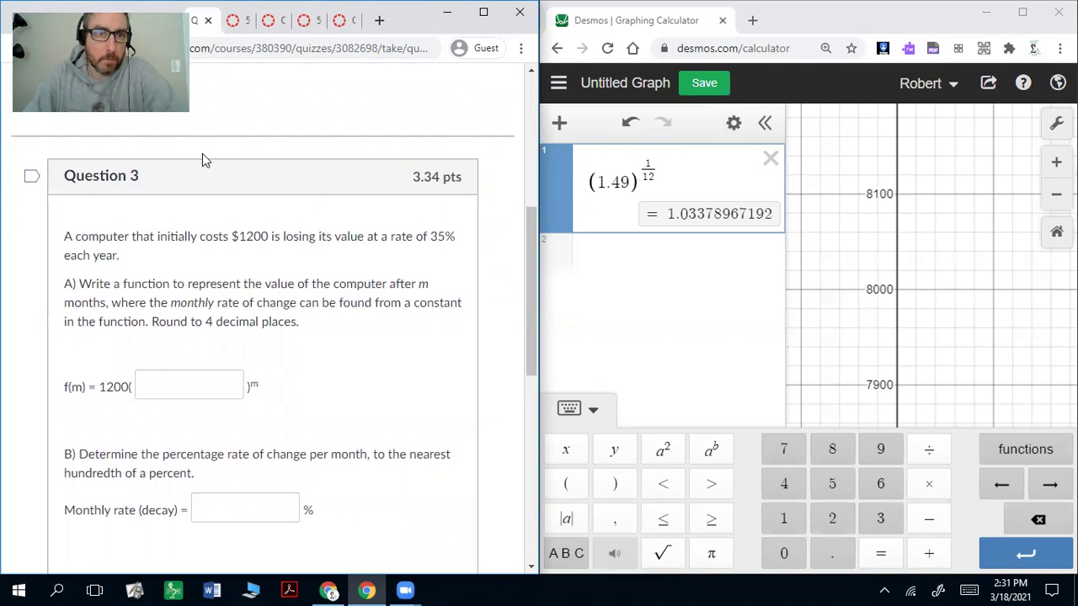
{"action": "scroll", "coordinate": [349, 238], "scroll_direction": "down", "scroll_amount": 1}
{"action": "left_click", "coordinate": [770, 160]}
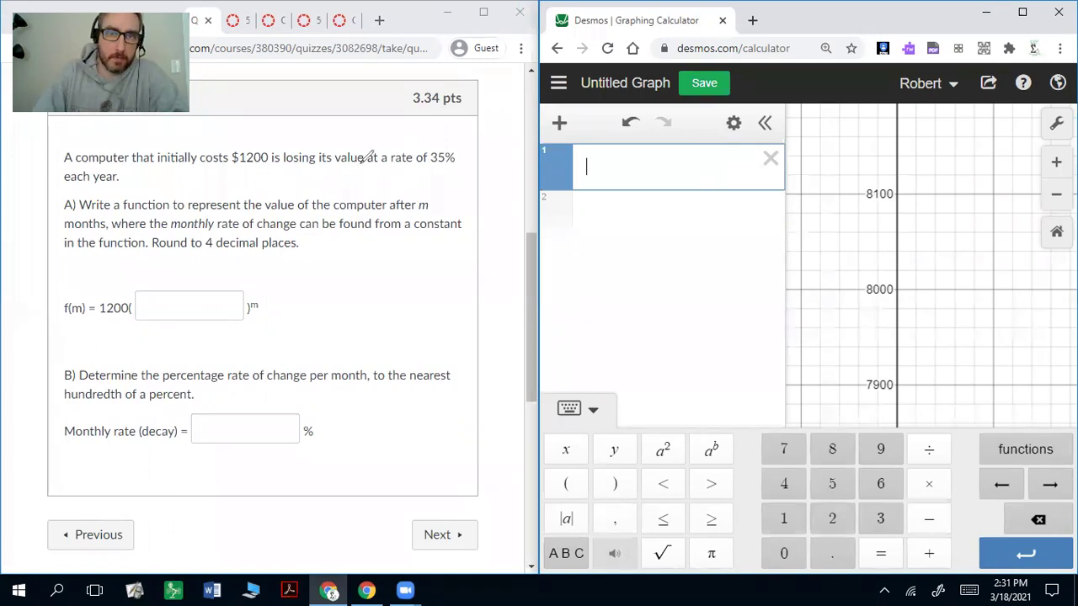
Underline 35%, write 1 − r and (1 − .35), get 0.65 in Desmos, and note (0.65)^(1/12)
{"action": "left_click_drag", "start_coordinate": [430, 169], "coordinate": [451, 168]}
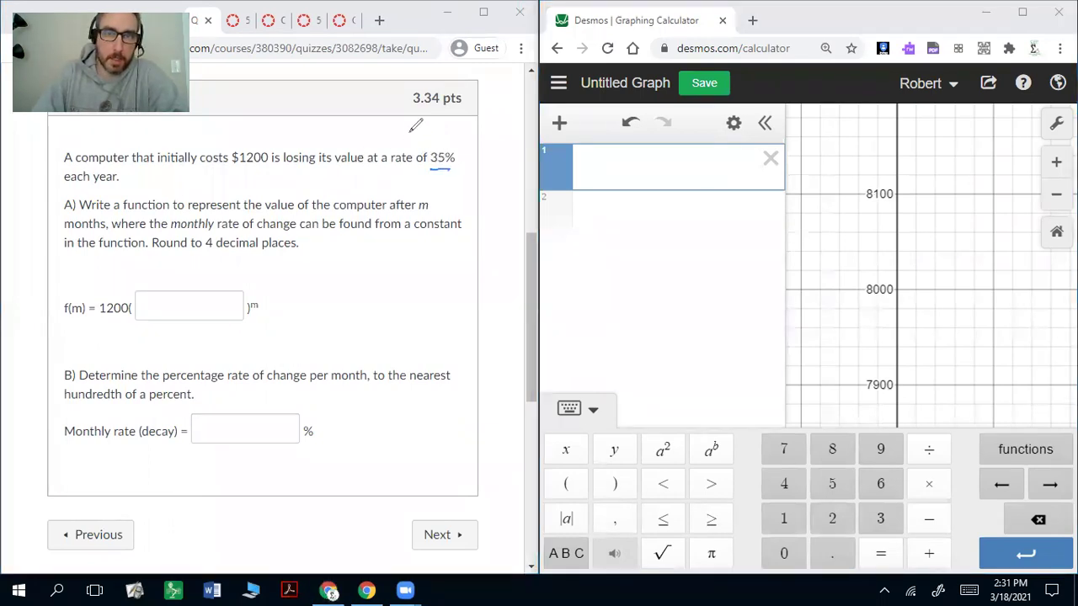
{"action": "mouse_move", "coordinate": [405, 127]}
{"action": "left_mouse_down"}
{"action": "mouse_move", "coordinate": [407, 137]}
{"action": "mouse_move", "coordinate": [449, 131]}
{"action": "left_mouse_up"}
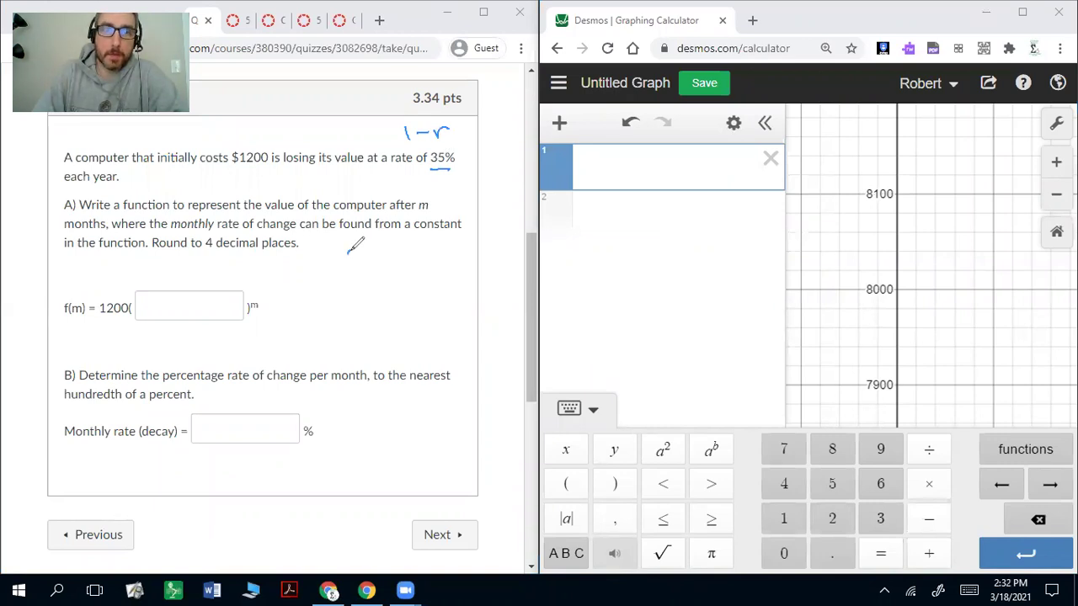
{"action": "left_click_drag", "start_coordinate": [348, 253], "coordinate": [345, 271]}
{"action": "mouse_move", "coordinate": [360, 257]}
{"action": "left_mouse_down"}
{"action": "mouse_move", "coordinate": [360, 267]}
{"action": "mouse_move", "coordinate": [414, 270]}
{"action": "left_mouse_up"}
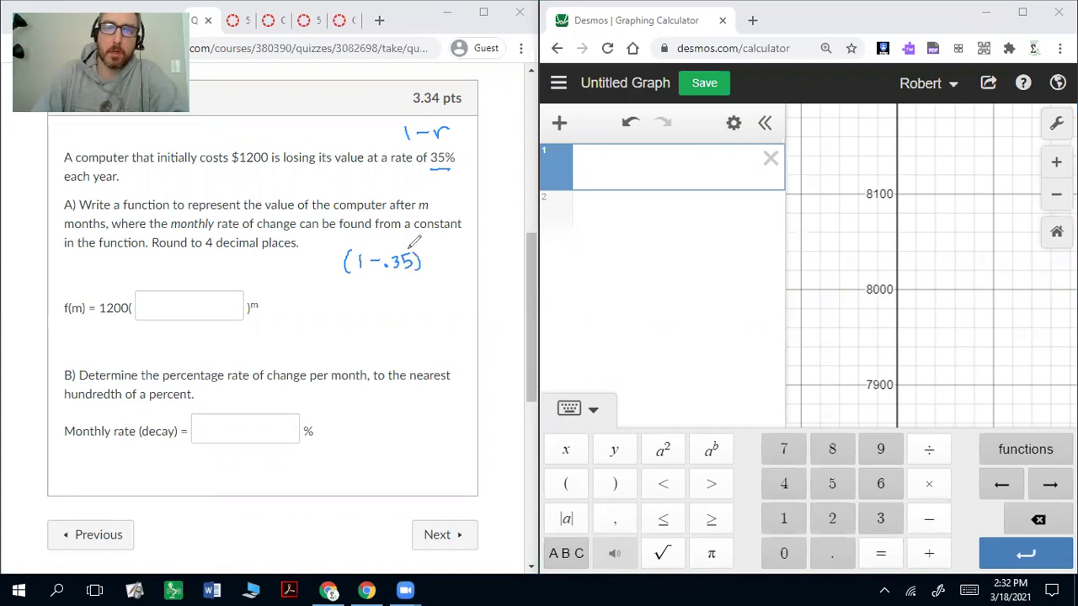
{"action": "left_click", "coordinate": [599, 161]}
{"action": "type", "text": "1−."}
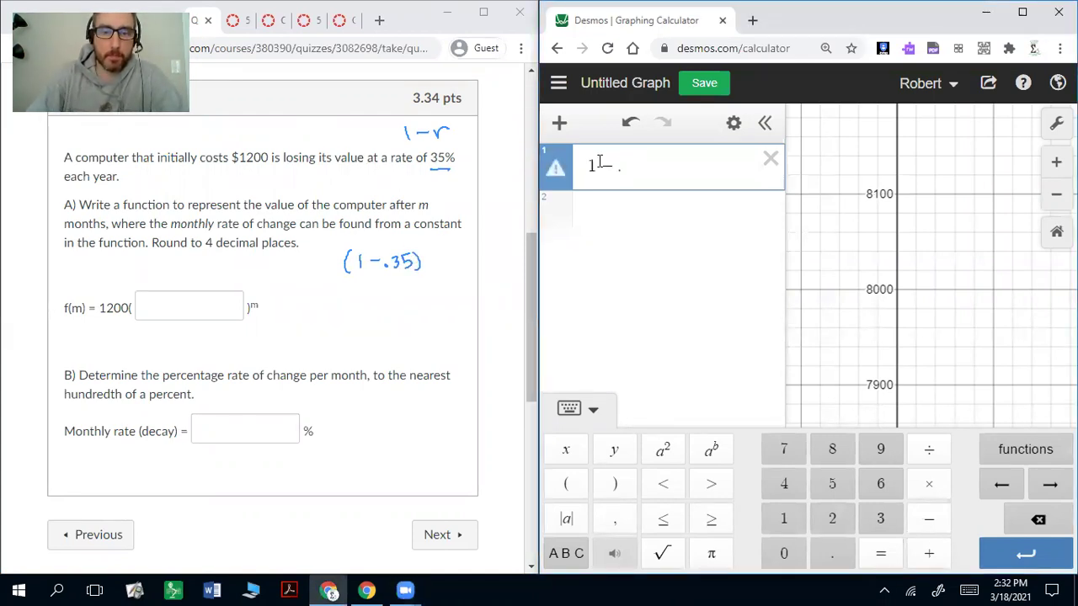
{"action": "type", "text": "35"}
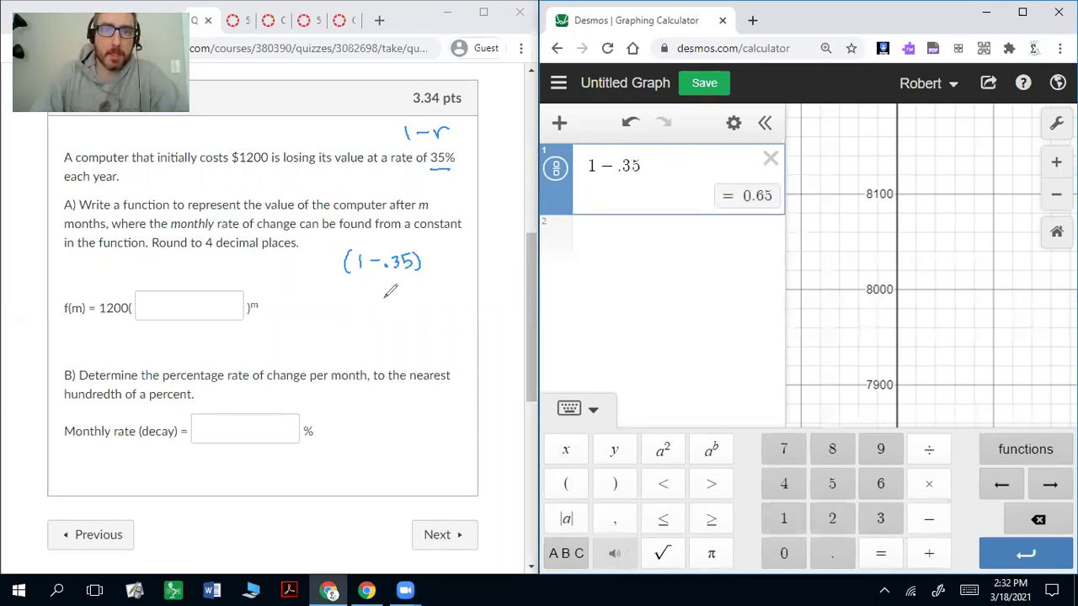
{"action": "mouse_move", "coordinate": [381, 305]}
{"action": "left_mouse_down"}
{"action": "mouse_move", "coordinate": [421, 278]}
{"action": "mouse_move", "coordinate": [430, 299]}
{"action": "mouse_move", "coordinate": [449, 299]}
{"action": "left_mouse_up"}
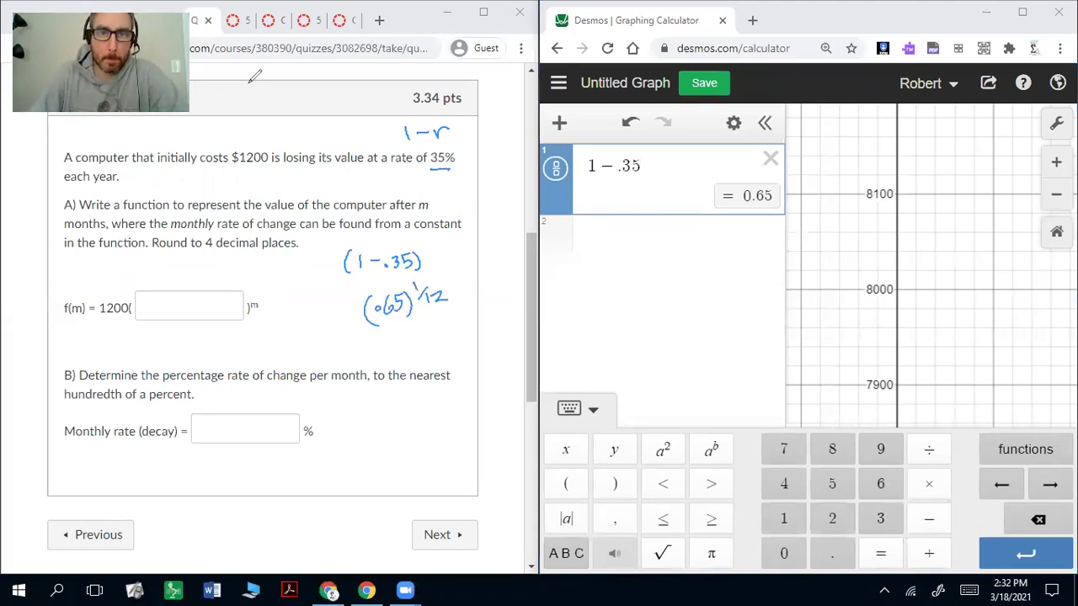
Compute .65^(1/12) = 0.964738 in Desmos, ink .964738 into f(m), and note r = 1 − .964738
{"action": "left_click", "coordinate": [674, 242]}
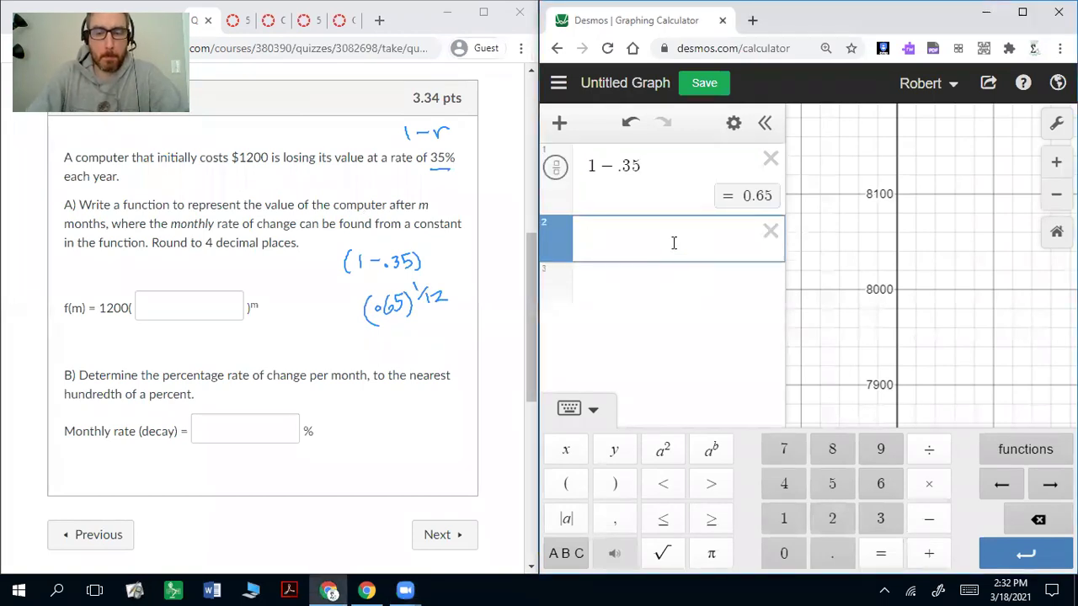
{"action": "type", "text": ".65^^1/12"}
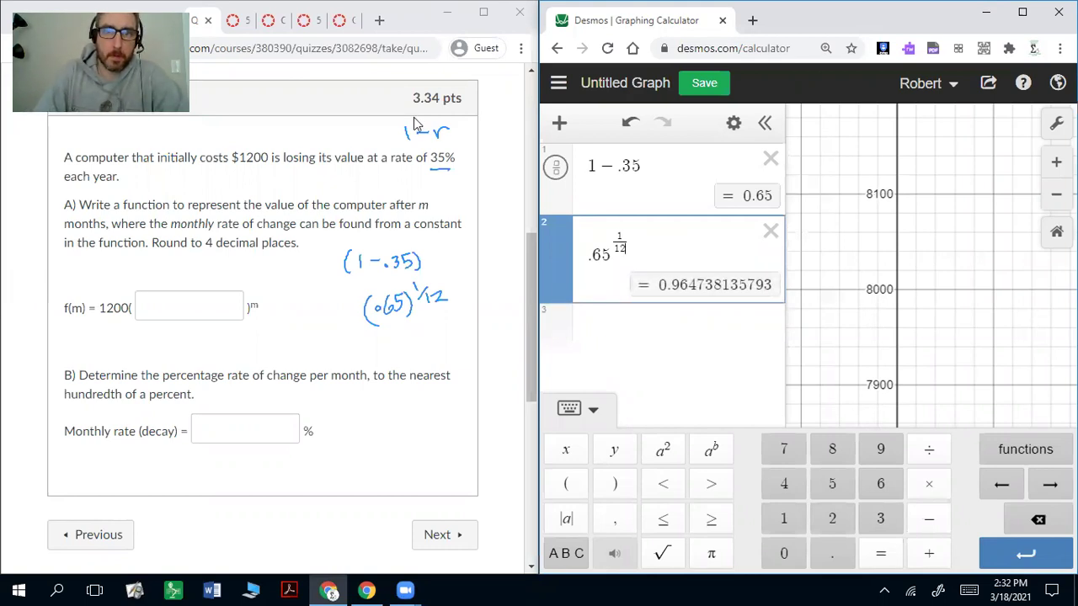
{"action": "left_click", "coordinate": [362, 357]}
{"action": "left_click_drag", "start_coordinate": [375, 349], "coordinate": [452, 356]}
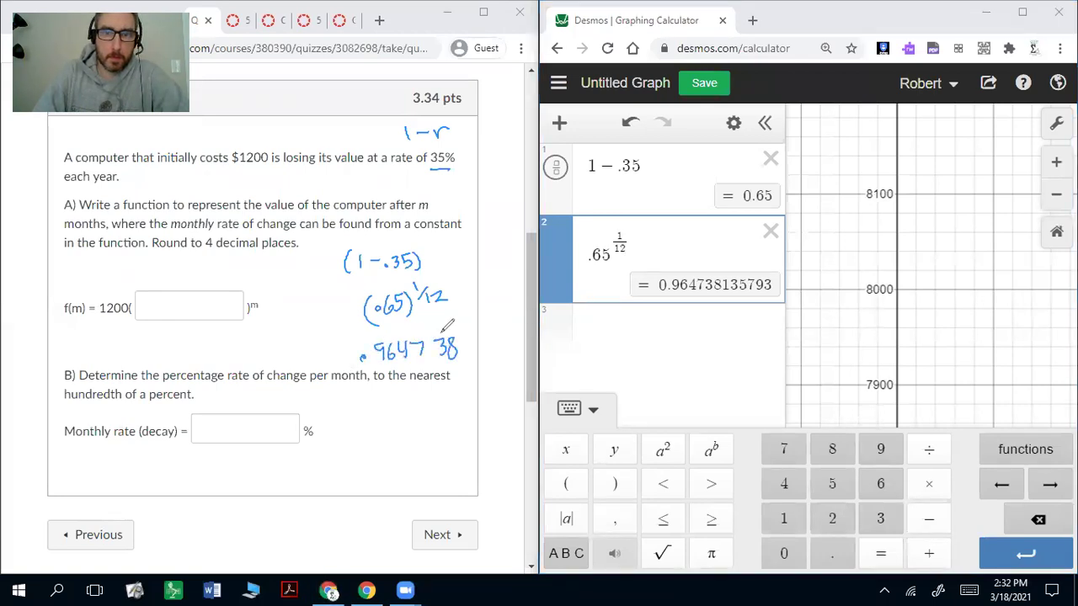
{"action": "left_click", "coordinate": [149, 312]}
{"action": "mouse_move", "coordinate": [162, 301]}
{"action": "left_mouse_down"}
{"action": "mouse_move", "coordinate": [157, 315]}
{"action": "mouse_move", "coordinate": [187, 303]}
{"action": "mouse_move", "coordinate": [217, 313]}
{"action": "left_mouse_up"}
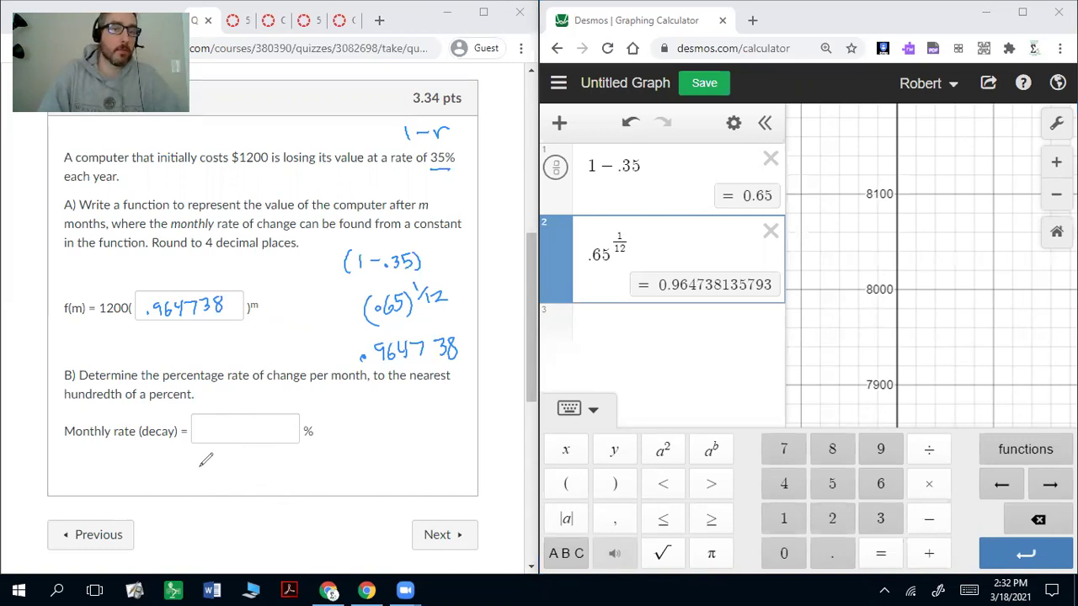
{"action": "mouse_move", "coordinate": [204, 472]}
{"action": "left_mouse_down"}
{"action": "mouse_move", "coordinate": [204, 488]}
{"action": "mouse_move", "coordinate": [284, 484]}
{"action": "mouse_move", "coordinate": [288, 470]}
{"action": "mouse_move", "coordinate": [317, 481]}
{"action": "left_mouse_up"}
{"action": "left_click_drag", "start_coordinate": [140, 475], "coordinate": [180, 476]}
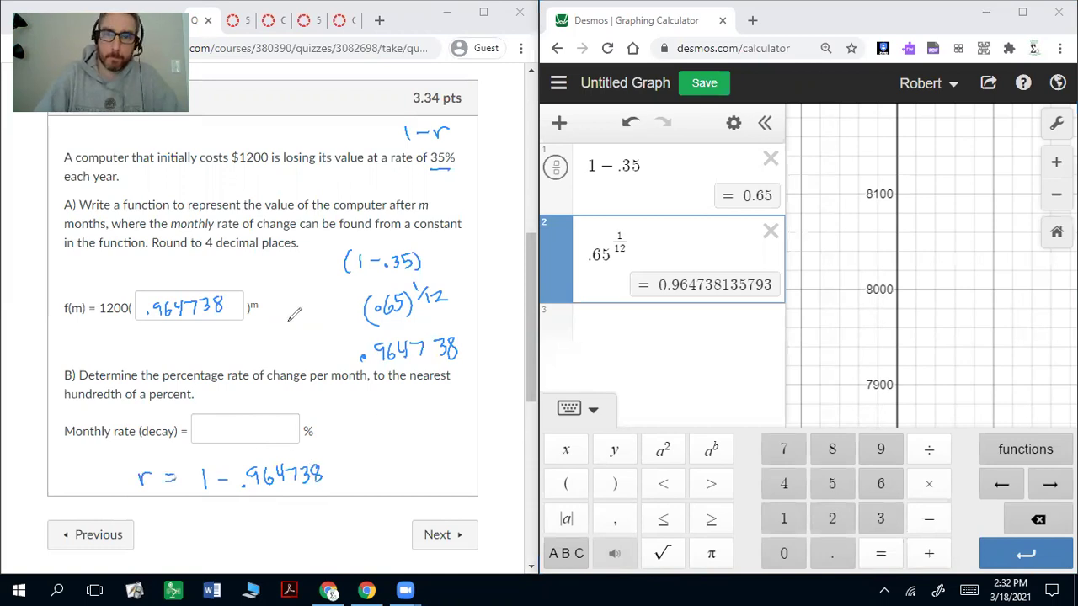
Compute 1 − .964738 = 0.035262, convert it to 3.5262%, and ink 3.53 as the monthly decay rate
{"action": "left_click", "coordinate": [645, 327]}
{"action": "type", "text": "1 − "}
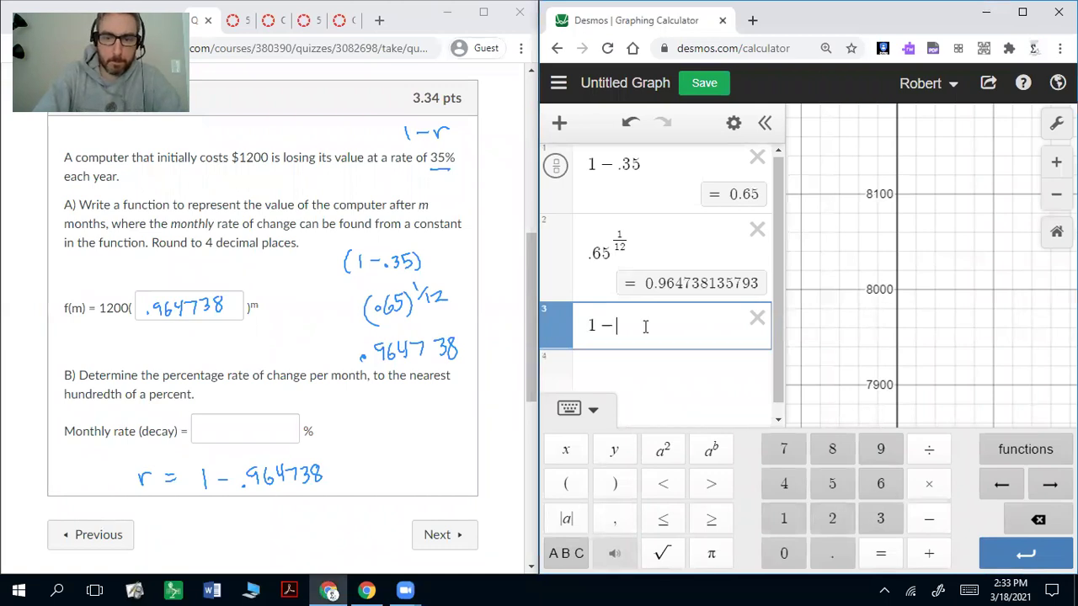
{"action": "type", "text": ".96"}
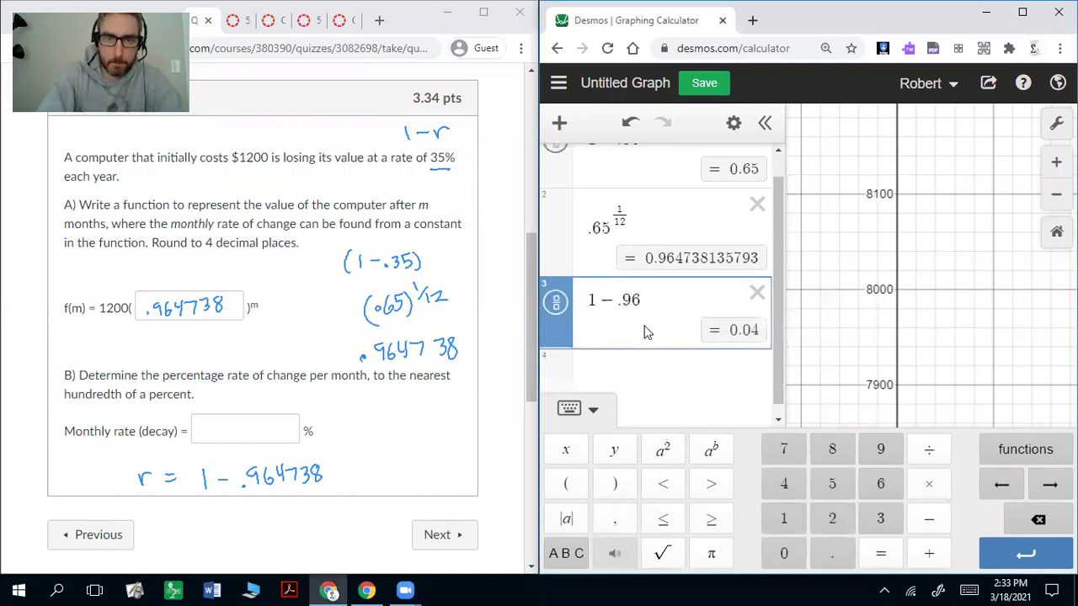
{"action": "type", "text": "47"}
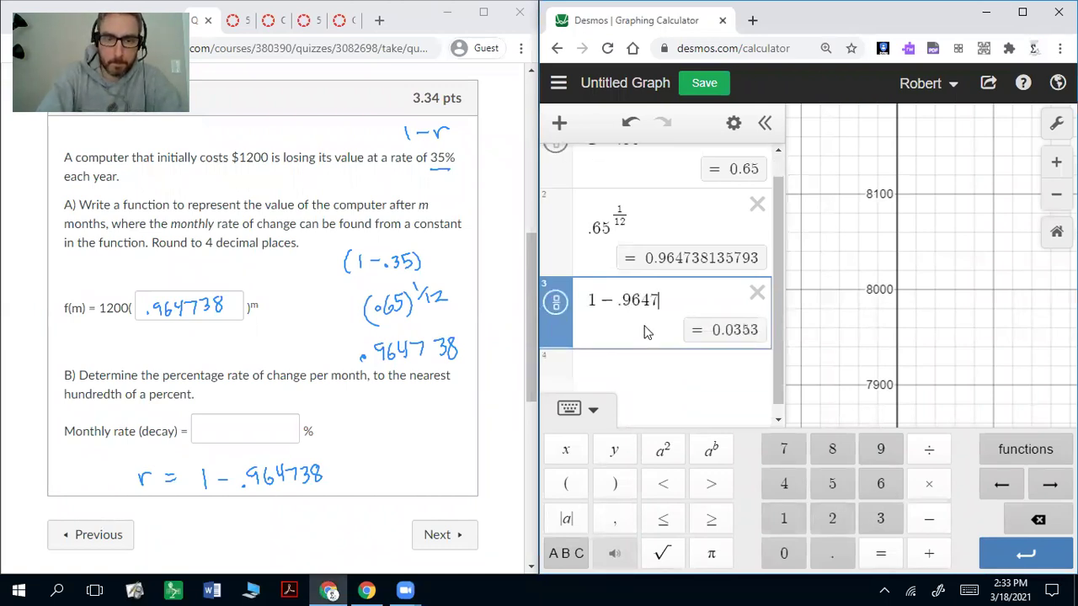
{"action": "type", "text": "38"}
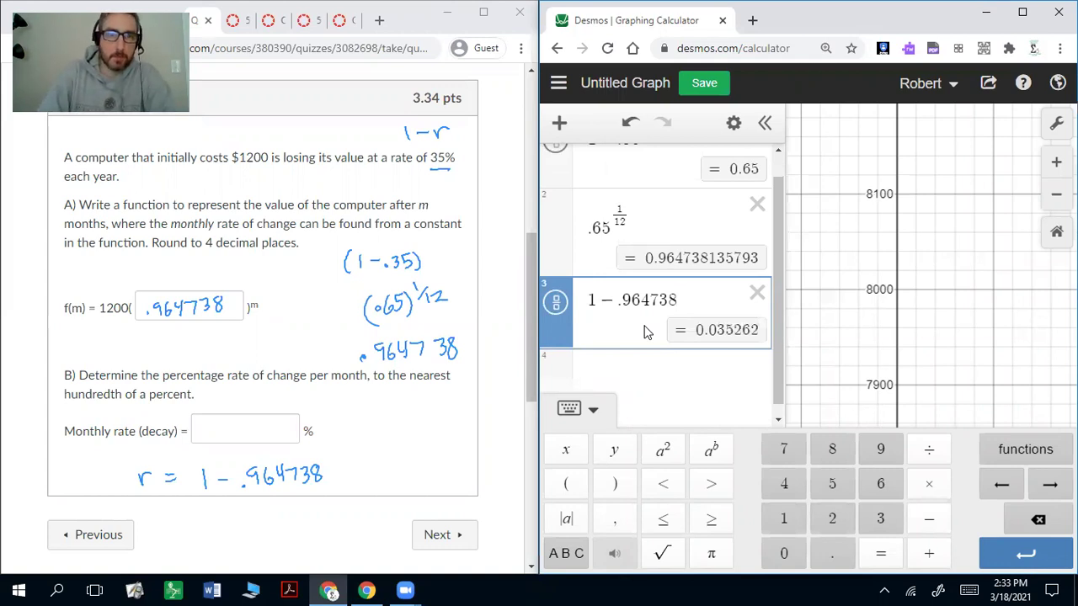
{"action": "left_click_drag", "start_coordinate": [341, 465], "coordinate": [465, 467]}
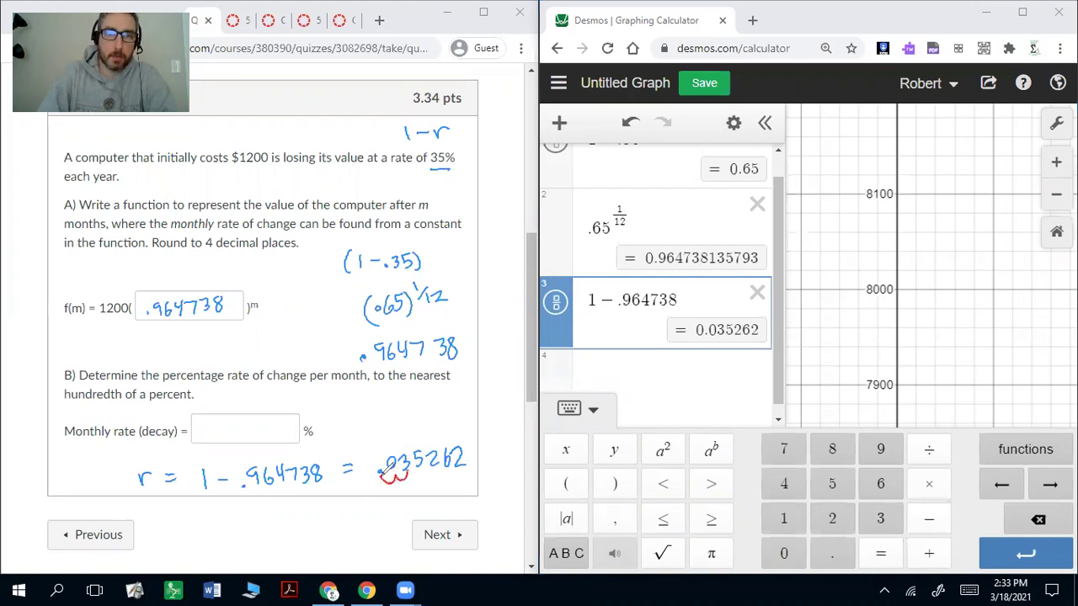
{"action": "left_click_drag", "start_coordinate": [394, 474], "coordinate": [413, 473]}
{"action": "left_click_drag", "start_coordinate": [400, 497], "coordinate": [413, 508]}
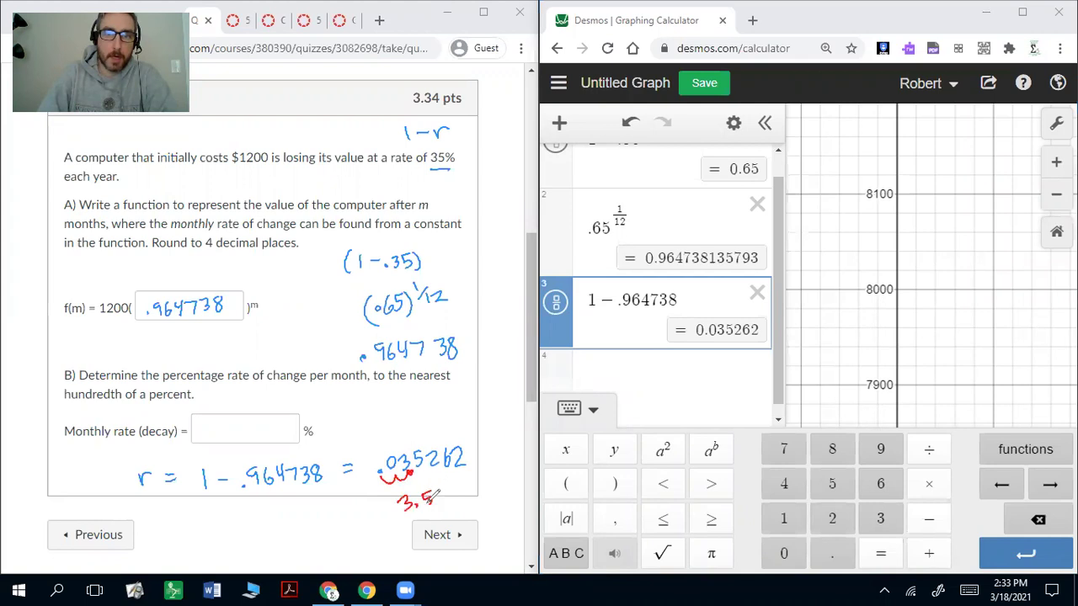
{"action": "left_click_drag", "start_coordinate": [440, 492], "coordinate": [474, 501]}
{"action": "left_click_drag", "start_coordinate": [213, 420], "coordinate": [257, 429]}
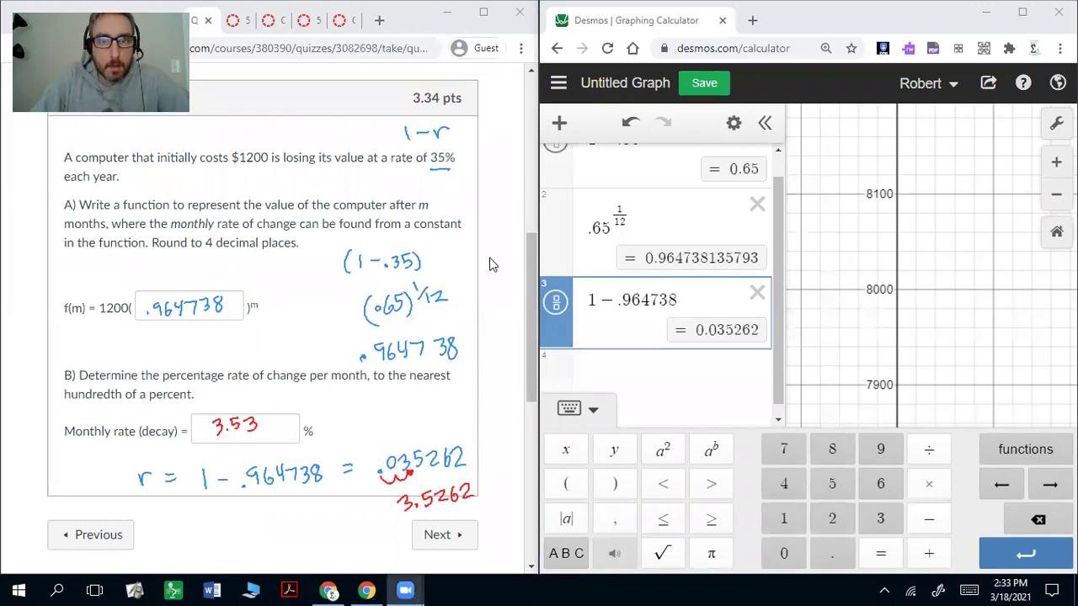
{"action": "scroll", "coordinate": [491, 257], "scroll_direction": "down", "scroll_amount": 3}
Advance to Question 4 and delete the three old Desmos expressions
{"action": "left_click", "coordinate": [454, 297]}
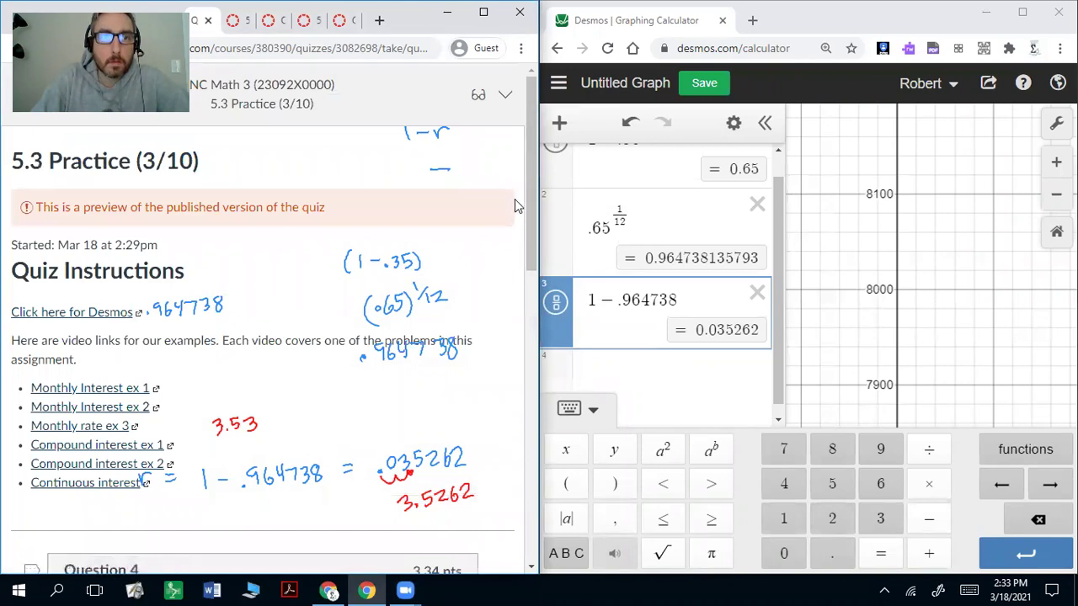
{"action": "scroll", "coordinate": [518, 206], "scroll_direction": "down", "scroll_amount": 2}
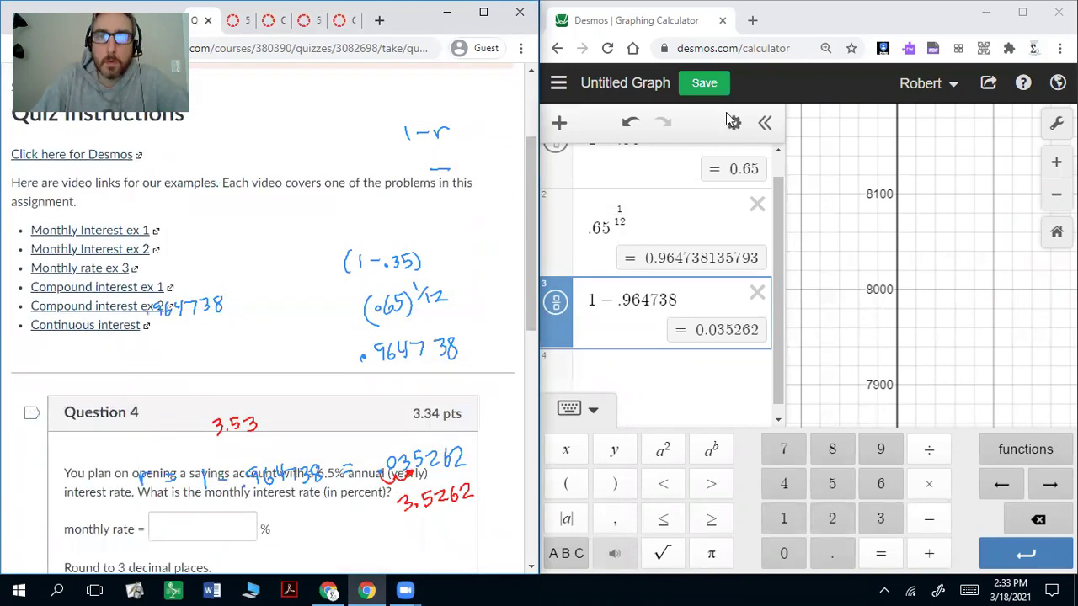
{"action": "scroll", "coordinate": [476, 217], "scroll_direction": "down", "scroll_amount": 3}
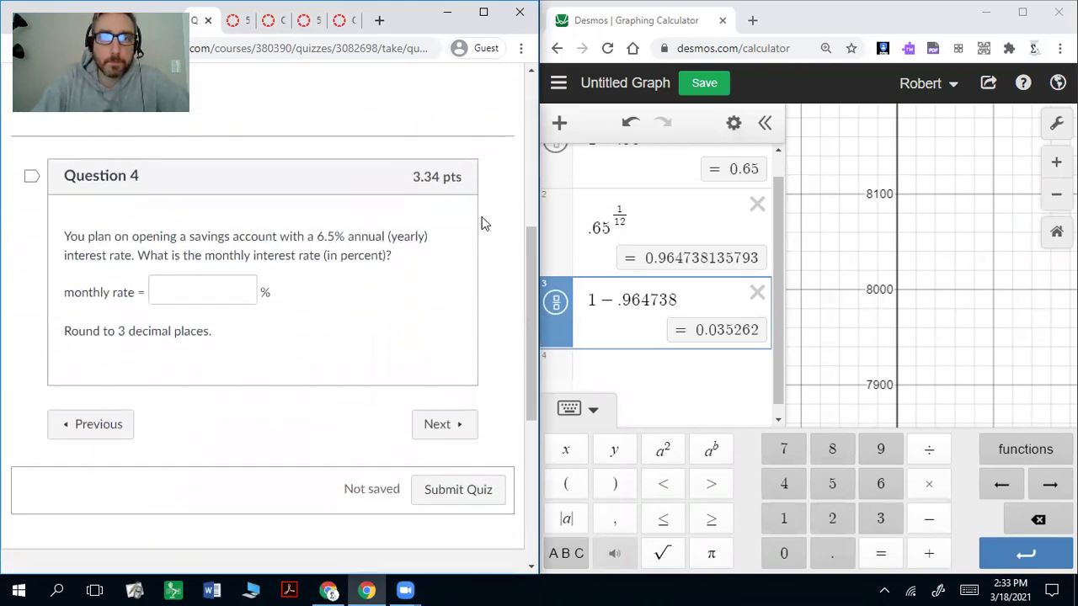
{"action": "left_click", "coordinate": [758, 204]}
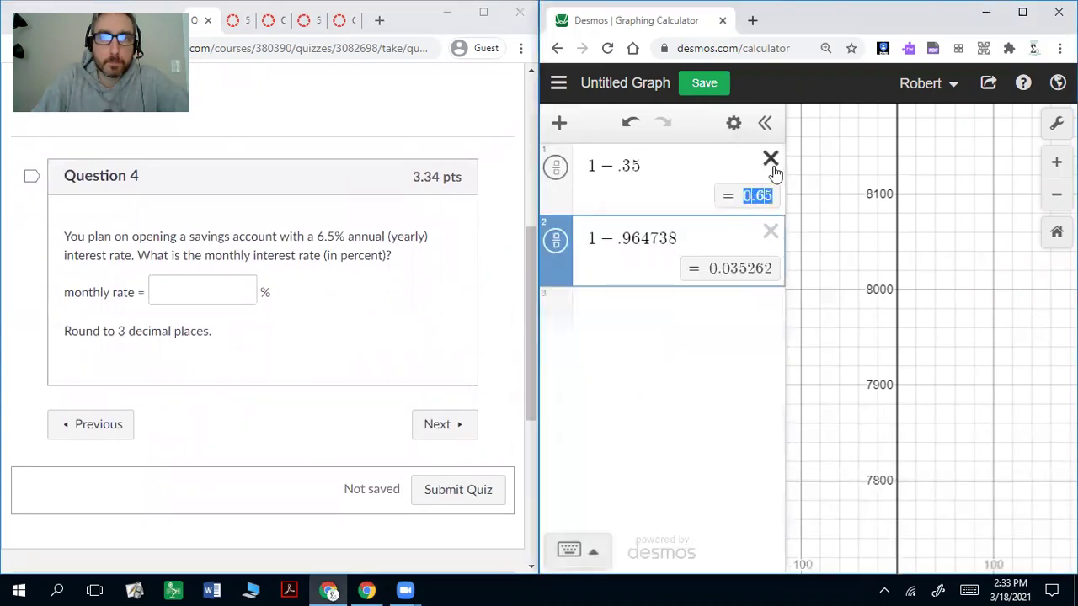
{"action": "left_click", "coordinate": [771, 160]}
{"action": "left_click", "coordinate": [772, 163]}
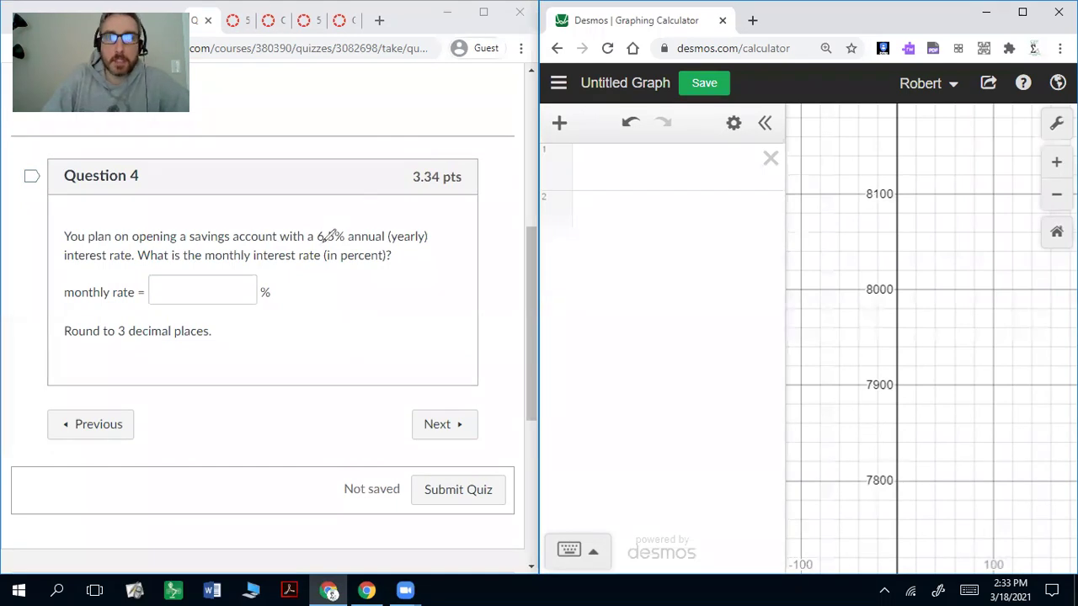
Underline 6.5% and 'savings', then write r = .065, 1 + .065 and (1.065)^(1/12)
{"action": "left_click_drag", "start_coordinate": [320, 244], "coordinate": [331, 238]}
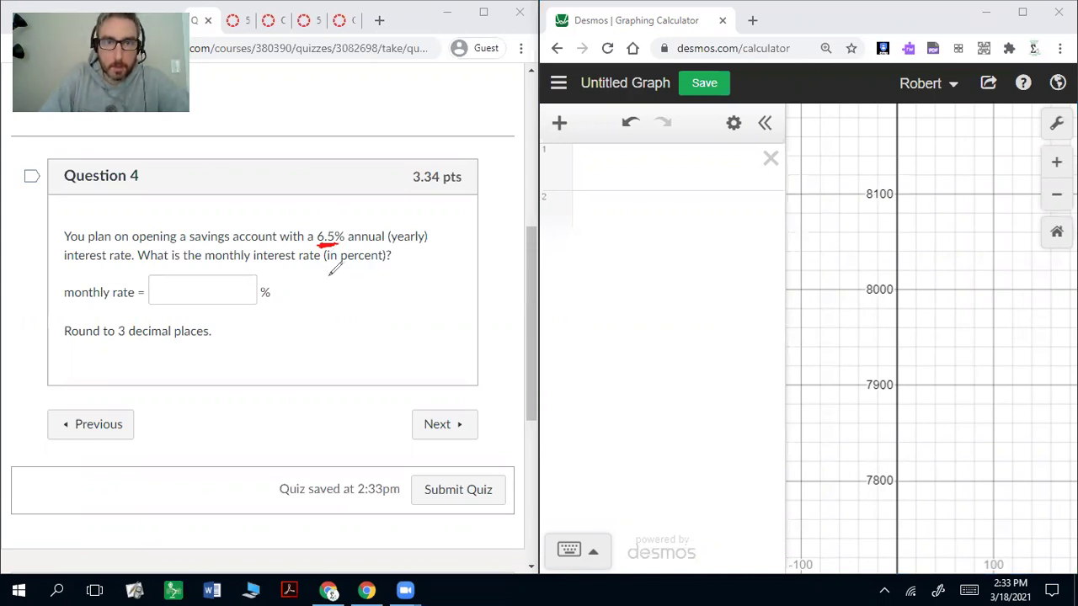
{"action": "mouse_move", "coordinate": [333, 284]}
{"action": "left_mouse_down"}
{"action": "mouse_move", "coordinate": [352, 283]}
{"action": "mouse_move", "coordinate": [308, 276]}
{"action": "mouse_move", "coordinate": [328, 276]}
{"action": "left_mouse_up"}
{"action": "left_click_drag", "start_coordinate": [318, 284], "coordinate": [331, 283]}
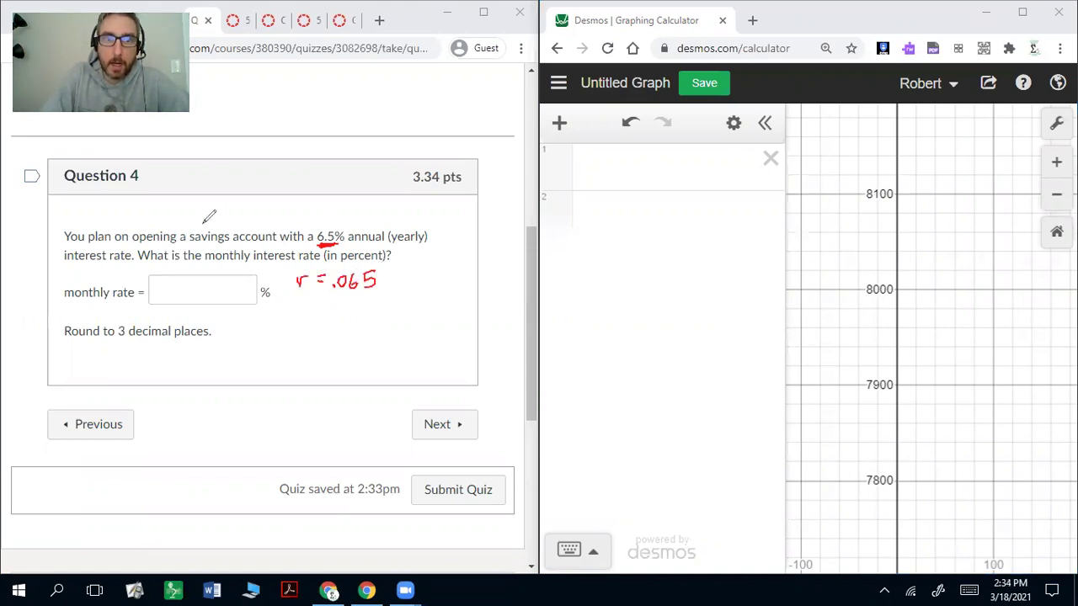
{"action": "left_click_drag", "start_coordinate": [197, 244], "coordinate": [234, 242]}
{"action": "mouse_move", "coordinate": [323, 322]}
{"action": "left_mouse_down"}
{"action": "mouse_move", "coordinate": [324, 311]}
{"action": "mouse_move", "coordinate": [340, 318]}
{"action": "left_mouse_up"}
{"action": "left_click_drag", "start_coordinate": [336, 310], "coordinate": [343, 322]}
{"action": "left_click_drag", "start_coordinate": [353, 312], "coordinate": [377, 324]}
{"action": "left_click_drag", "start_coordinate": [380, 310], "coordinate": [390, 308]}
{"action": "mouse_move", "coordinate": [333, 345]}
{"action": "left_mouse_down"}
{"action": "mouse_move", "coordinate": [336, 357]}
{"action": "mouse_move", "coordinate": [354, 346]}
{"action": "mouse_move", "coordinate": [378, 357]}
{"action": "left_mouse_up"}
{"action": "left_click_drag", "start_coordinate": [378, 342], "coordinate": [328, 364]}
{"action": "mouse_move", "coordinate": [389, 338]}
{"action": "left_mouse_down"}
{"action": "mouse_move", "coordinate": [392, 360]}
{"action": "mouse_move", "coordinate": [402, 336]}
{"action": "mouse_move", "coordinate": [422, 340]}
{"action": "left_mouse_up"}
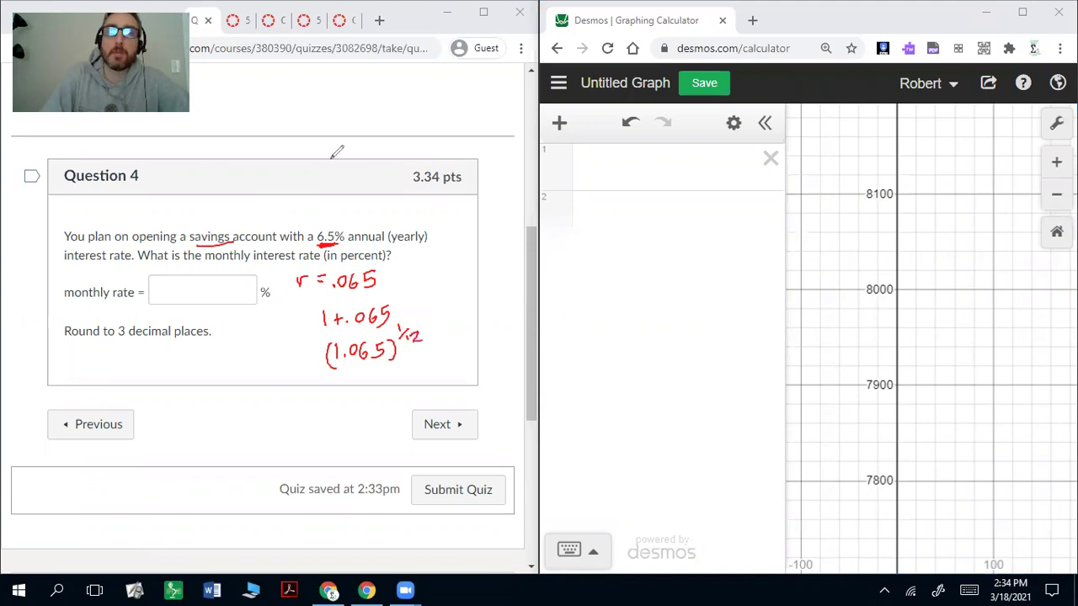
Compute 1.065^(1/12) = 1.00526, work 1 + .00526 to .526%, and write .526 in the monthly rate box
{"action": "left_click", "coordinate": [537, 160]}
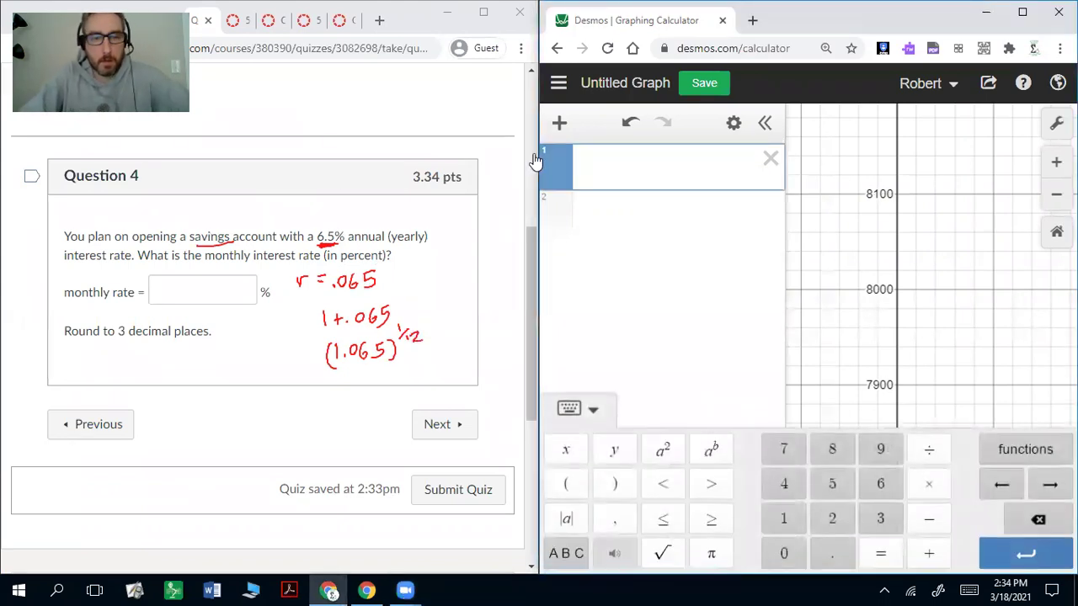
{"action": "type", "text": "1.065^1"}
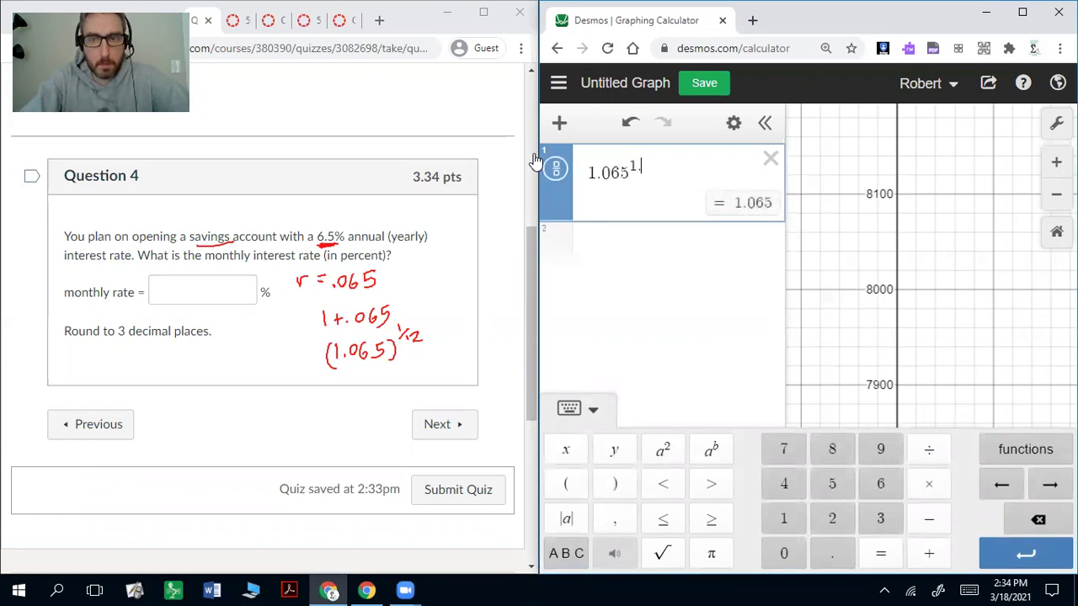
{"action": "type", "text": "/12"}
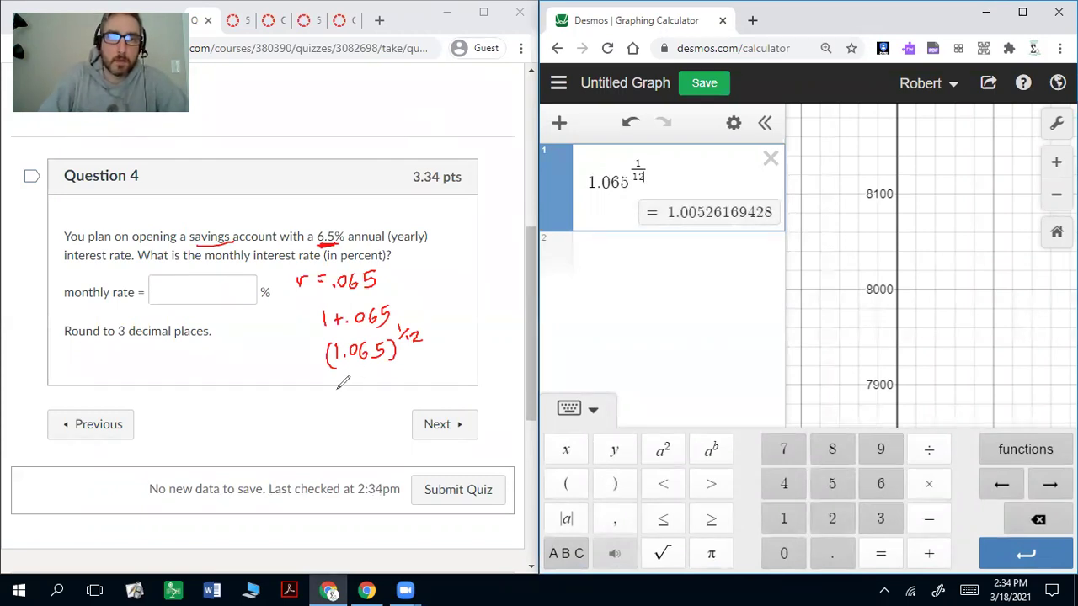
{"action": "mouse_move", "coordinate": [339, 388]}
{"action": "left_mouse_down"}
{"action": "mouse_move", "coordinate": [340, 408]}
{"action": "mouse_move", "coordinate": [390, 386]}
{"action": "mouse_move", "coordinate": [413, 394]}
{"action": "left_mouse_up"}
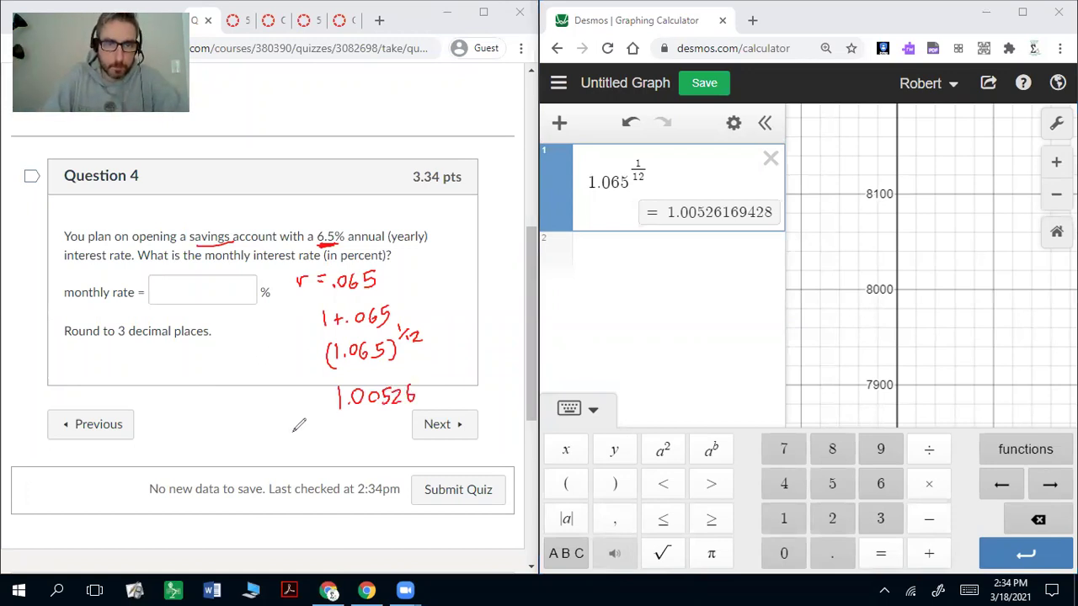
{"action": "mouse_move", "coordinate": [291, 429]}
{"action": "left_mouse_down"}
{"action": "mouse_move", "coordinate": [291, 444]}
{"action": "mouse_move", "coordinate": [326, 436]}
{"action": "left_mouse_up"}
{"action": "mouse_move", "coordinate": [318, 429]}
{"action": "left_mouse_down"}
{"action": "mouse_move", "coordinate": [319, 447]}
{"action": "mouse_move", "coordinate": [397, 429]}
{"action": "mouse_move", "coordinate": [415, 444]}
{"action": "left_mouse_up"}
{"action": "left_click_drag", "start_coordinate": [416, 428], "coordinate": [412, 438]}
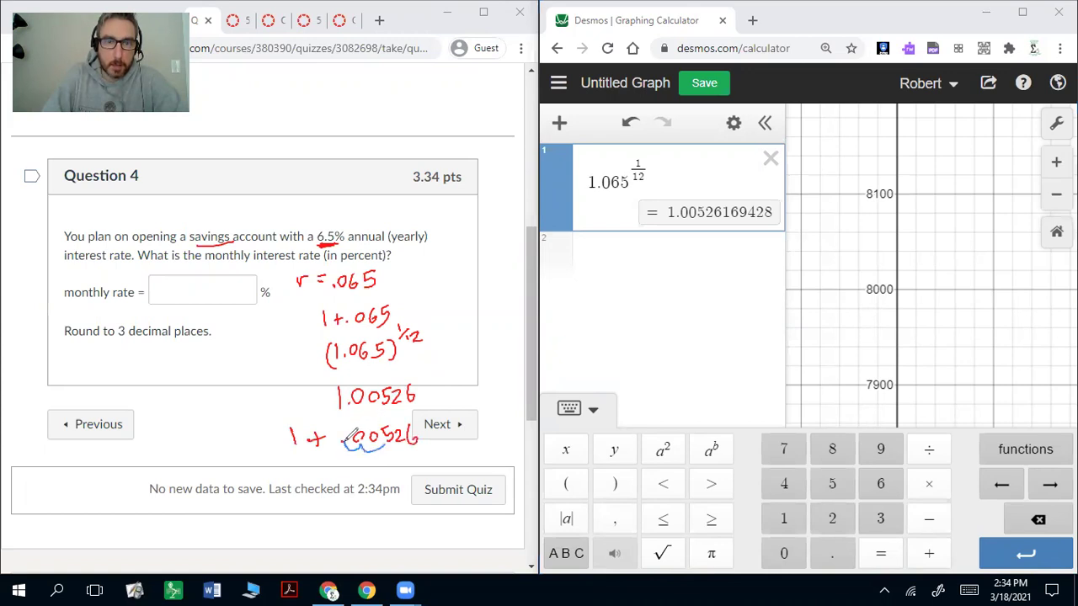
{"action": "mouse_move", "coordinate": [378, 447]}
{"action": "left_mouse_down"}
{"action": "mouse_move", "coordinate": [386, 444]}
{"action": "mouse_move", "coordinate": [372, 471]}
{"action": "mouse_move", "coordinate": [389, 456]}
{"action": "mouse_move", "coordinate": [402, 468]}
{"action": "mouse_move", "coordinate": [450, 455]}
{"action": "mouse_move", "coordinate": [440, 467]}
{"action": "left_mouse_up"}
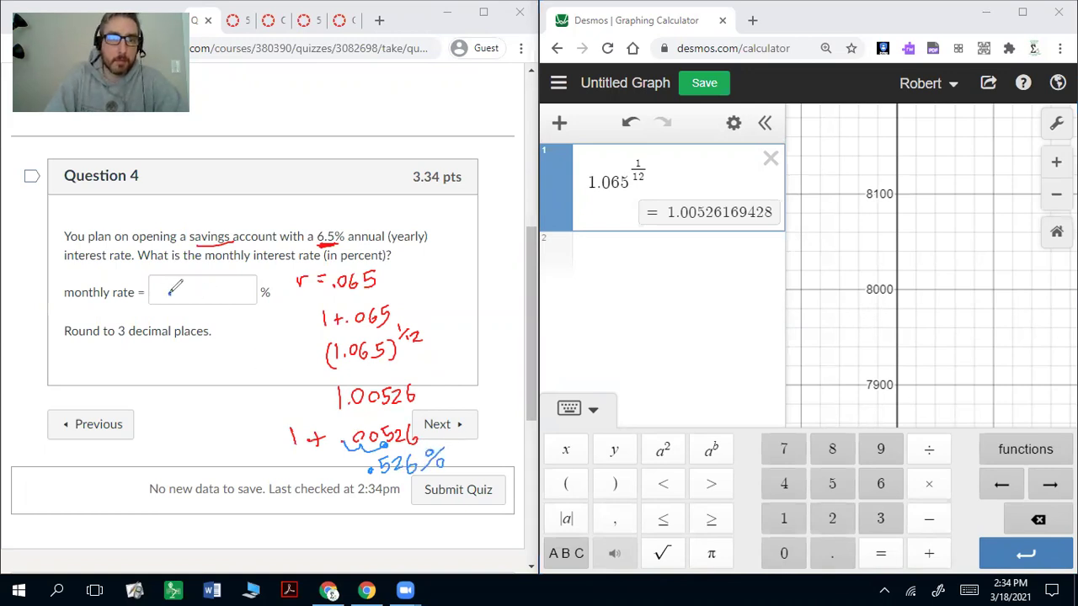
{"action": "left_click_drag", "start_coordinate": [170, 291], "coordinate": [171, 293]}
{"action": "mouse_move", "coordinate": [187, 282]}
{"action": "left_mouse_down"}
{"action": "mouse_move", "coordinate": [178, 296]}
{"action": "mouse_move", "coordinate": [214, 293]}
{"action": "left_mouse_up"}
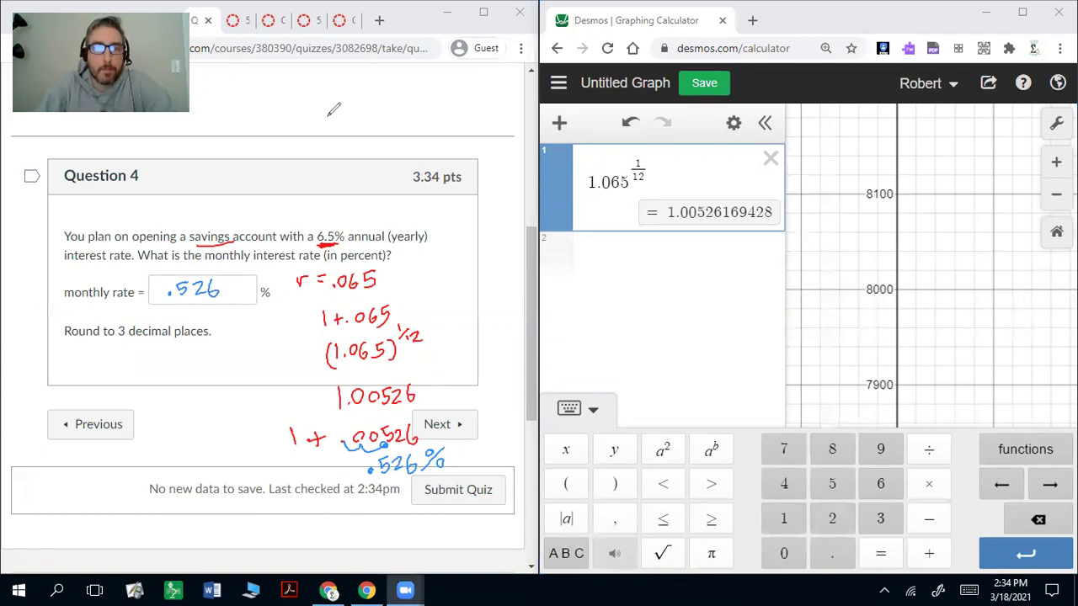
Open Question 5, underline 'growing', and write r = .70, 1 + .7, 1.7 and (1.7)^(1/12)
{"action": "left_click", "coordinate": [444, 423]}
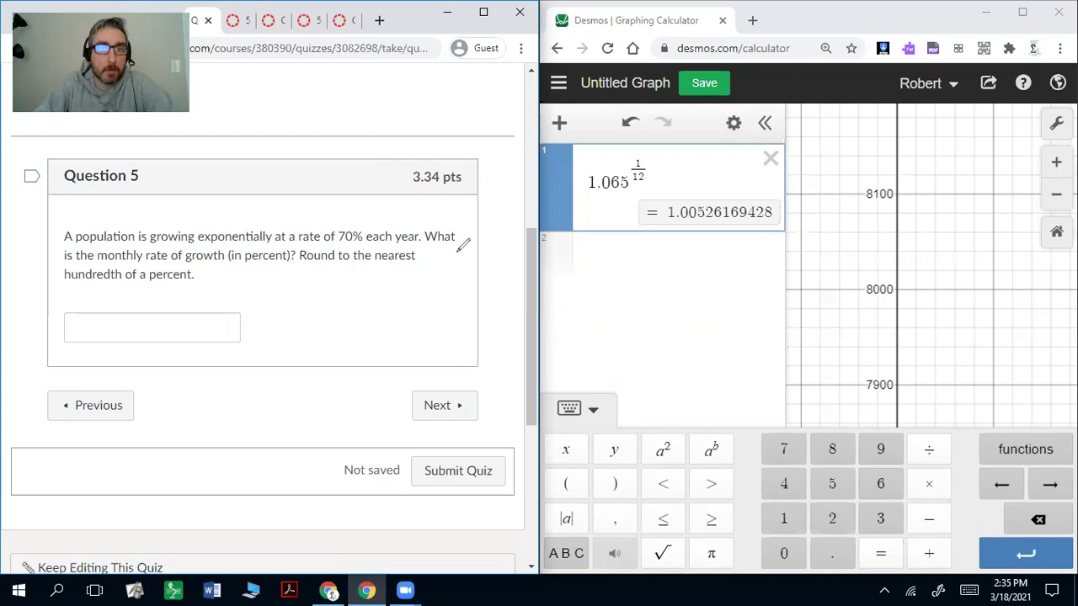
{"action": "left_click_drag", "start_coordinate": [157, 241], "coordinate": [193, 242]}
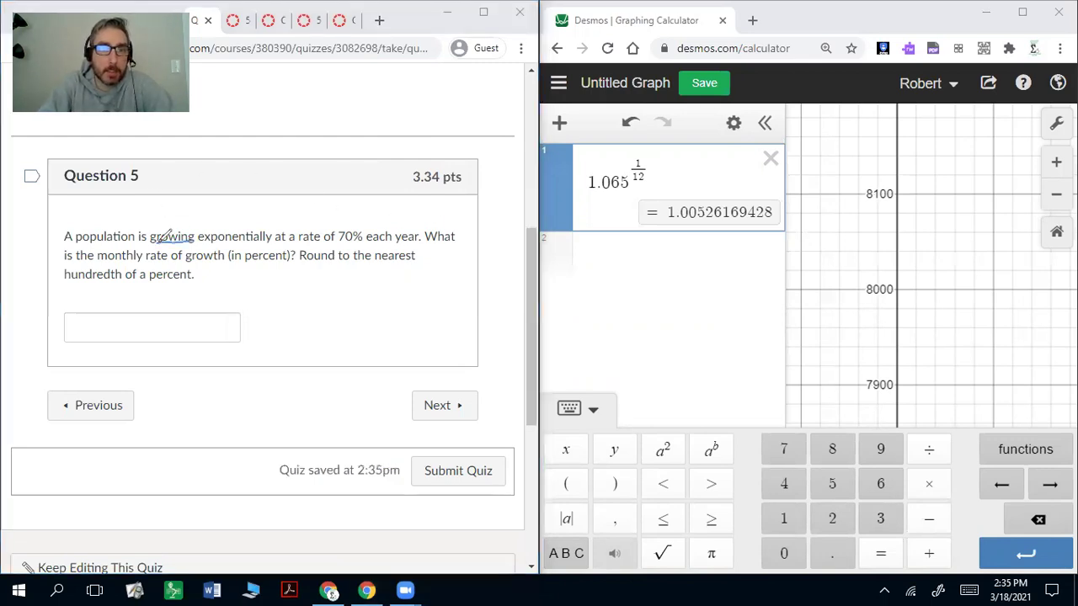
{"action": "left_click_drag", "start_coordinate": [334, 213], "coordinate": [355, 213]}
{"action": "left_click_drag", "start_coordinate": [346, 217], "coordinate": [384, 213]}
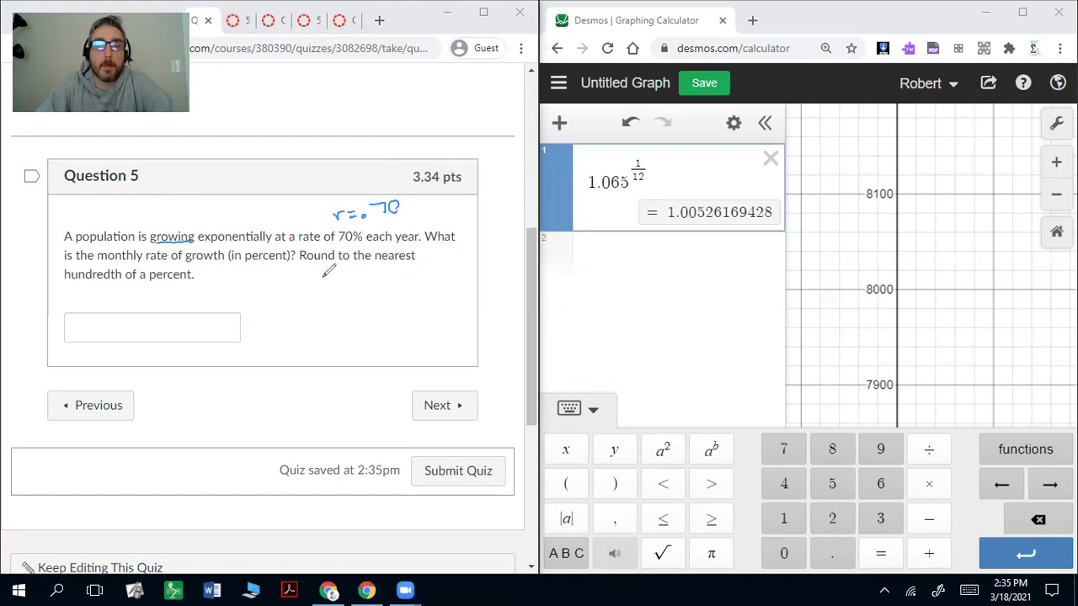
{"action": "mouse_move", "coordinate": [326, 278]}
{"action": "left_mouse_down"}
{"action": "mouse_move", "coordinate": [327, 295]}
{"action": "mouse_move", "coordinate": [346, 287]}
{"action": "left_mouse_up"}
{"action": "mouse_move", "coordinate": [340, 281]}
{"action": "left_mouse_down"}
{"action": "mouse_move", "coordinate": [340, 294]}
{"action": "mouse_move", "coordinate": [364, 292]}
{"action": "mouse_move", "coordinate": [331, 326]}
{"action": "mouse_move", "coordinate": [342, 324]}
{"action": "mouse_move", "coordinate": [335, 362]}
{"action": "left_mouse_up"}
{"action": "mouse_move", "coordinate": [343, 346]}
{"action": "left_mouse_down"}
{"action": "mouse_move", "coordinate": [343, 360]}
{"action": "mouse_move", "coordinate": [376, 359]}
{"action": "left_mouse_up"}
{"action": "left_click_drag", "start_coordinate": [377, 322], "coordinate": [386, 335]}
{"action": "left_click_drag", "start_coordinate": [390, 327], "coordinate": [408, 336]}
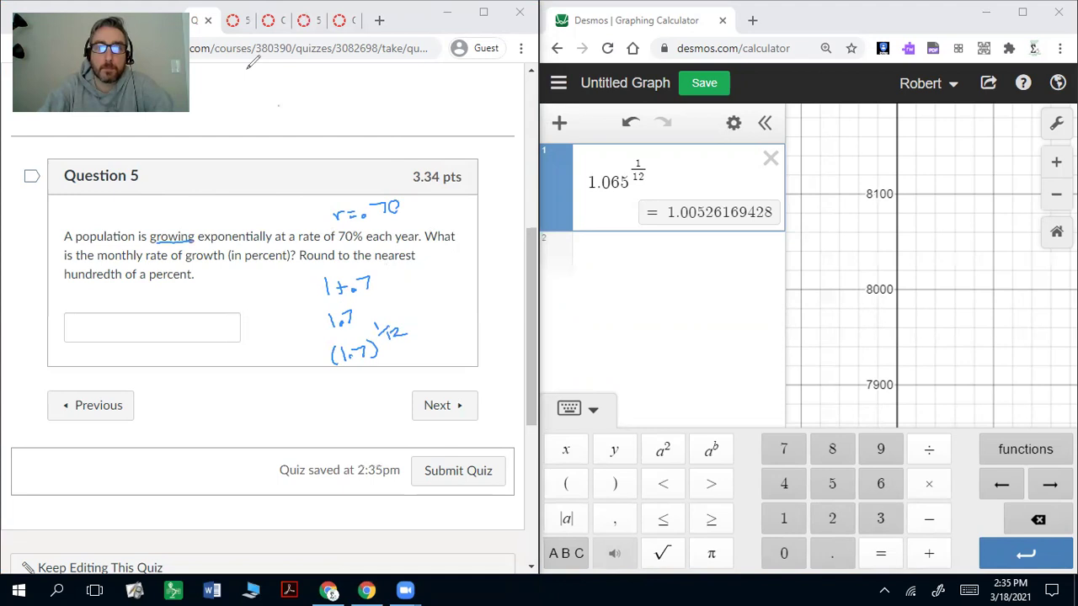
Replace the Desmos expression with 1.7^(1/12) and note the result 1.0452
{"action": "left_click", "coordinate": [770, 159]}
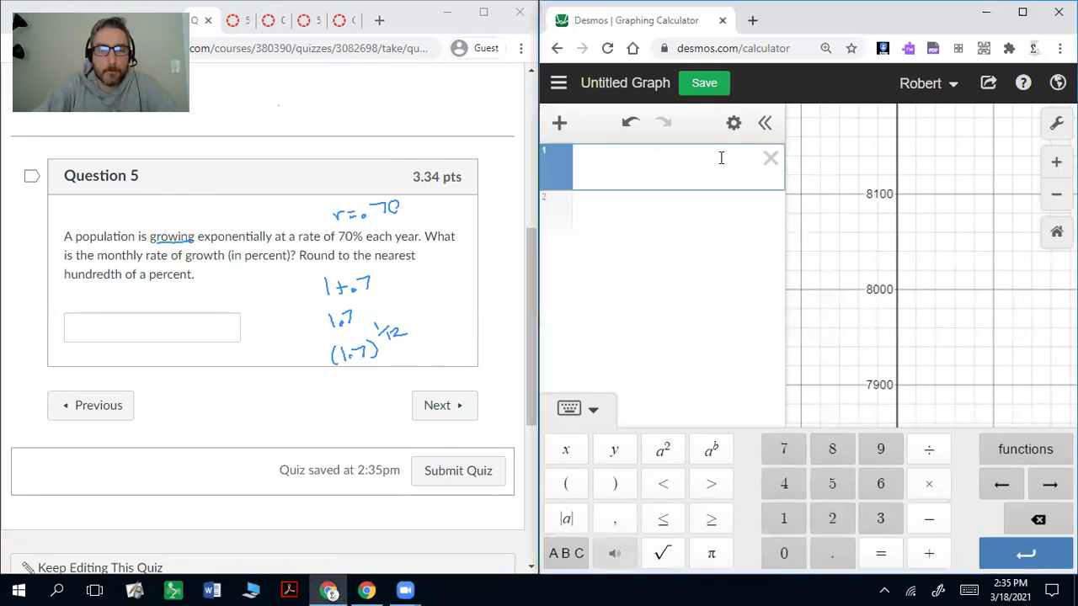
{"action": "type", "text": "1.7^1/12"}
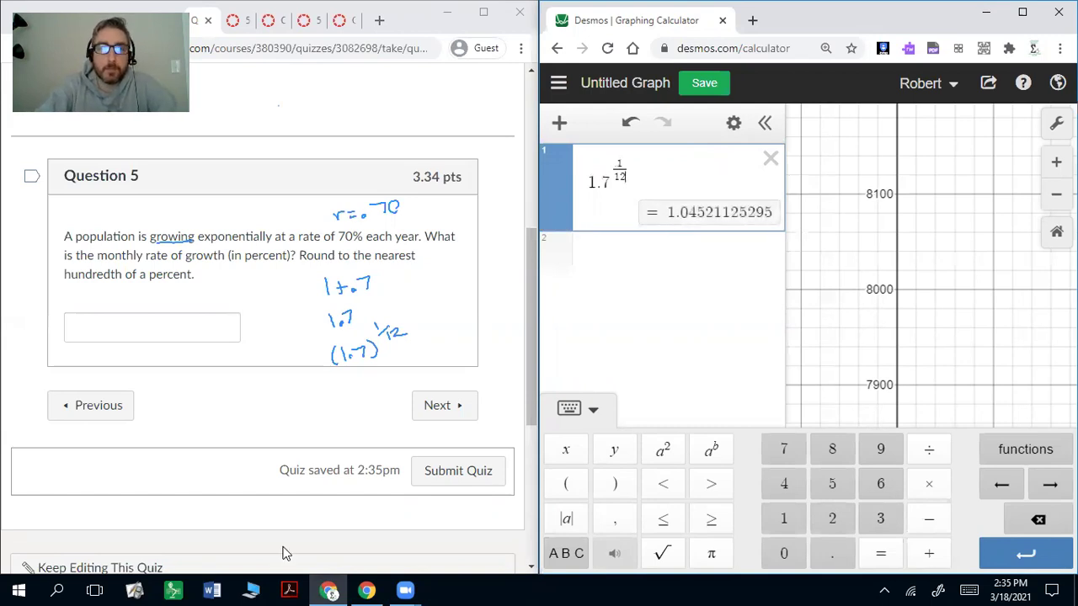
{"action": "left_click", "coordinate": [343, 395]}
{"action": "mouse_move", "coordinate": [334, 385]}
{"action": "left_mouse_down"}
{"action": "mouse_move", "coordinate": [339, 400]}
{"action": "mouse_move", "coordinate": [355, 385]}
{"action": "mouse_move", "coordinate": [377, 388]}
{"action": "left_mouse_up"}
{"action": "mouse_move", "coordinate": [372, 376]}
{"action": "left_mouse_down"}
{"action": "mouse_move", "coordinate": [373, 395]}
{"action": "mouse_move", "coordinate": [399, 372]}
{"action": "mouse_move", "coordinate": [408, 392]}
{"action": "left_mouse_up"}
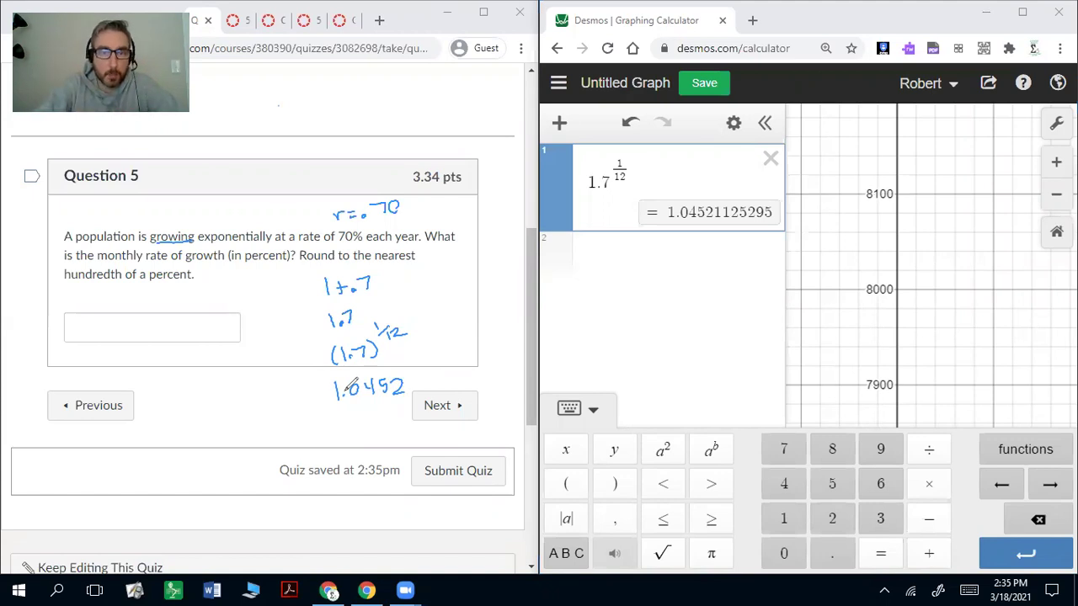
Work 1 + .0452 into 4.52% and ink 4.52 % into the monthly growth rate box
{"action": "mouse_move", "coordinate": [310, 414]}
{"action": "left_mouse_down"}
{"action": "mouse_move", "coordinate": [386, 415]}
{"action": "mouse_move", "coordinate": [393, 430]}
{"action": "left_mouse_up"}
{"action": "left_click_drag", "start_coordinate": [394, 415], "coordinate": [406, 436]}
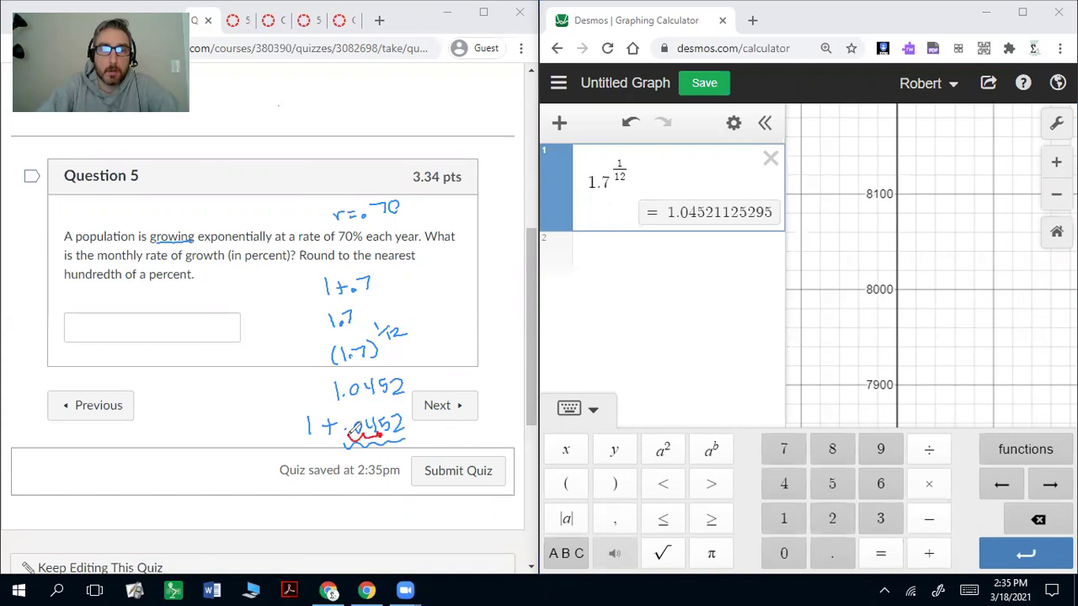
{"action": "mouse_move", "coordinate": [432, 431]}
{"action": "left_mouse_down"}
{"action": "mouse_move", "coordinate": [438, 440]}
{"action": "mouse_move", "coordinate": [497, 421]}
{"action": "mouse_move", "coordinate": [495, 406]}
{"action": "left_mouse_up"}
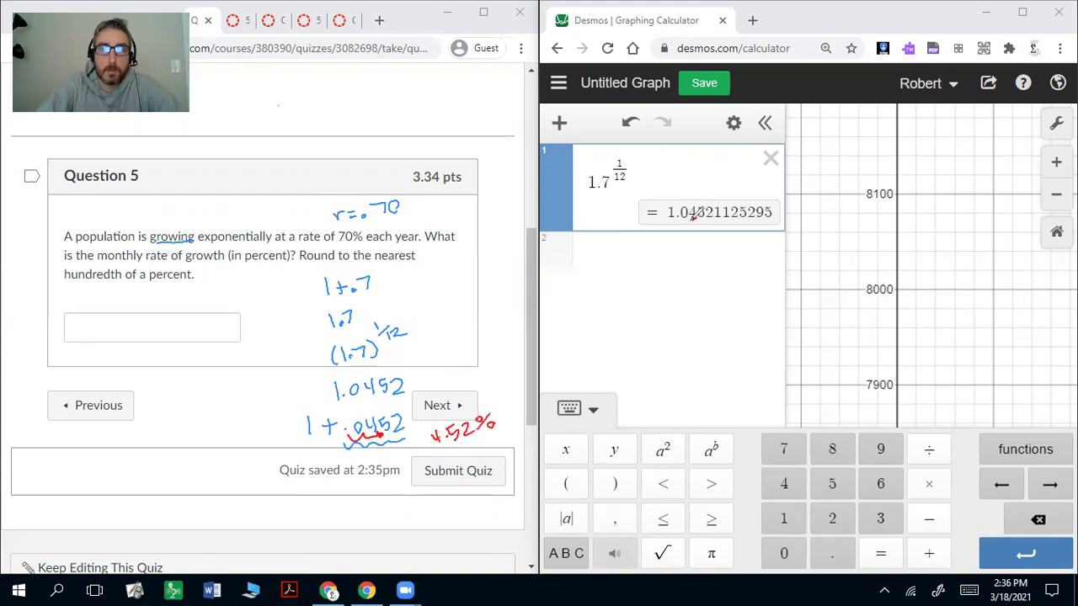
{"action": "left_click_drag", "start_coordinate": [692, 217], "coordinate": [706, 220]}
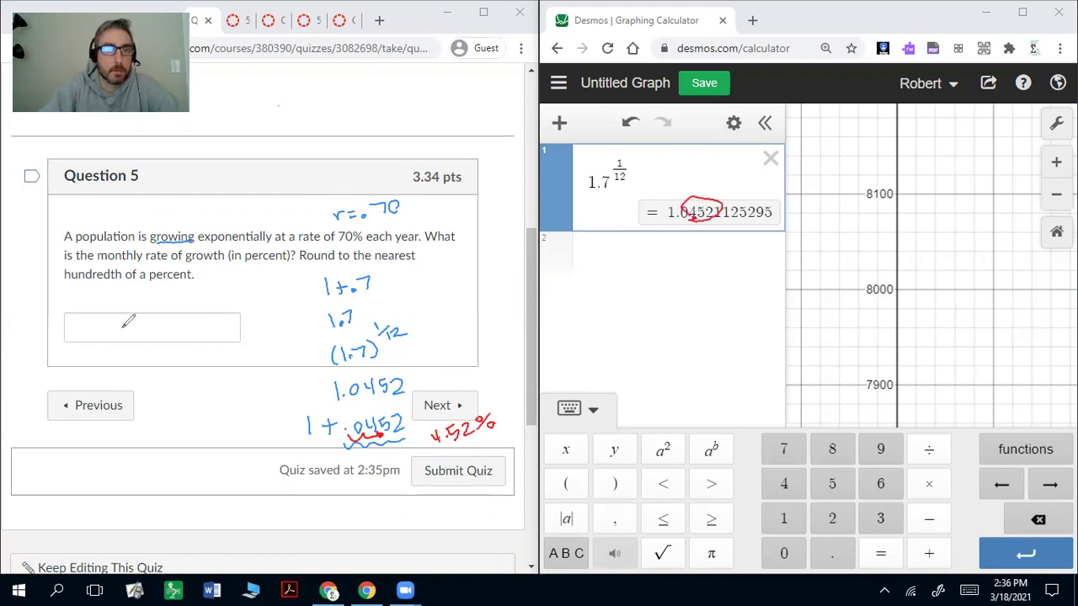
{"action": "left_click_drag", "start_coordinate": [124, 320], "coordinate": [163, 335]}
{"action": "mouse_move", "coordinate": [255, 311]}
{"action": "left_mouse_down"}
{"action": "mouse_move", "coordinate": [270, 324]}
{"action": "mouse_move", "coordinate": [256, 330]}
{"action": "left_mouse_up"}
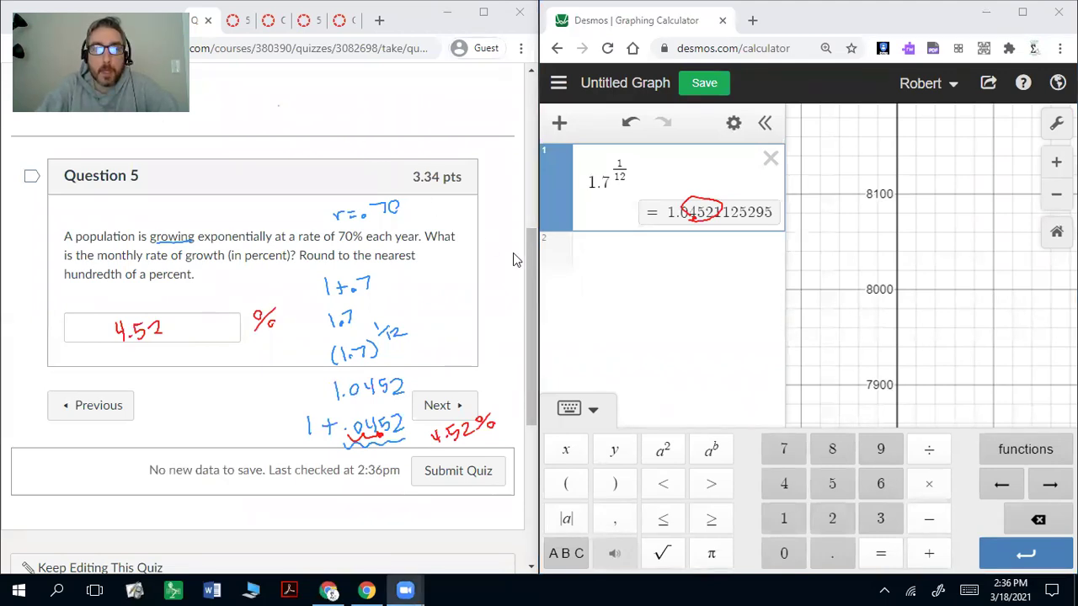
Advance to Question 6 and delete the previous Desmos expression
{"action": "left_click", "coordinate": [439, 405]}
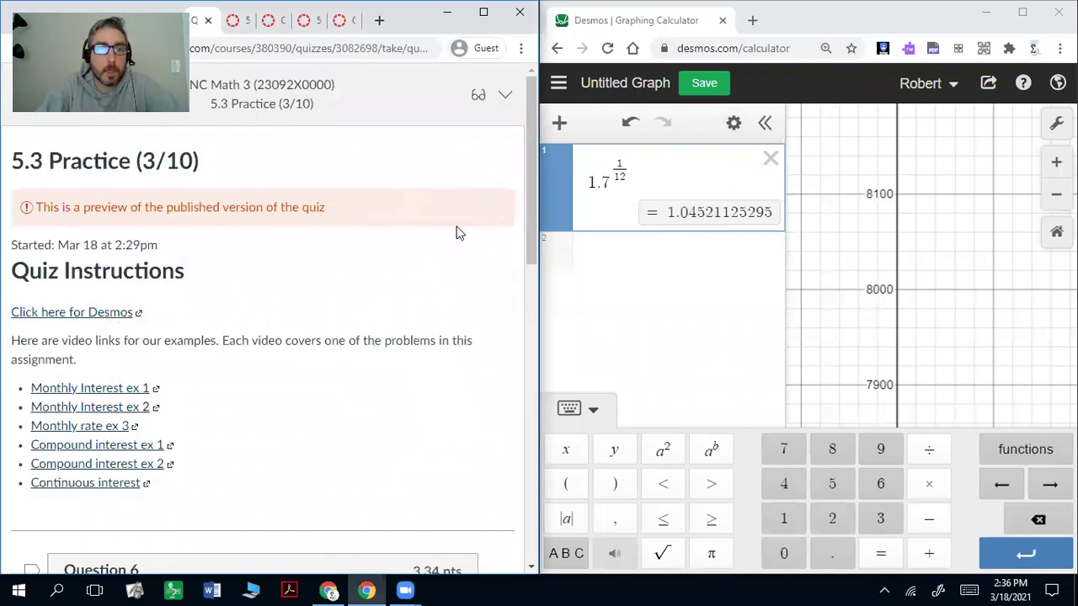
{"action": "scroll", "coordinate": [459, 234], "scroll_direction": "down", "scroll_amount": 5}
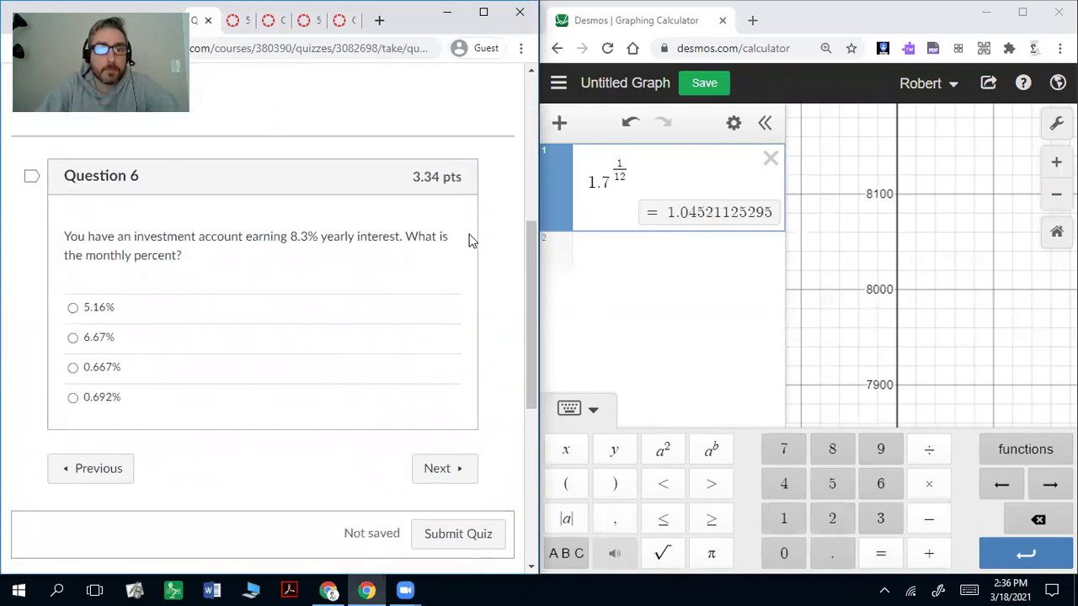
{"action": "left_click", "coordinate": [761, 167]}
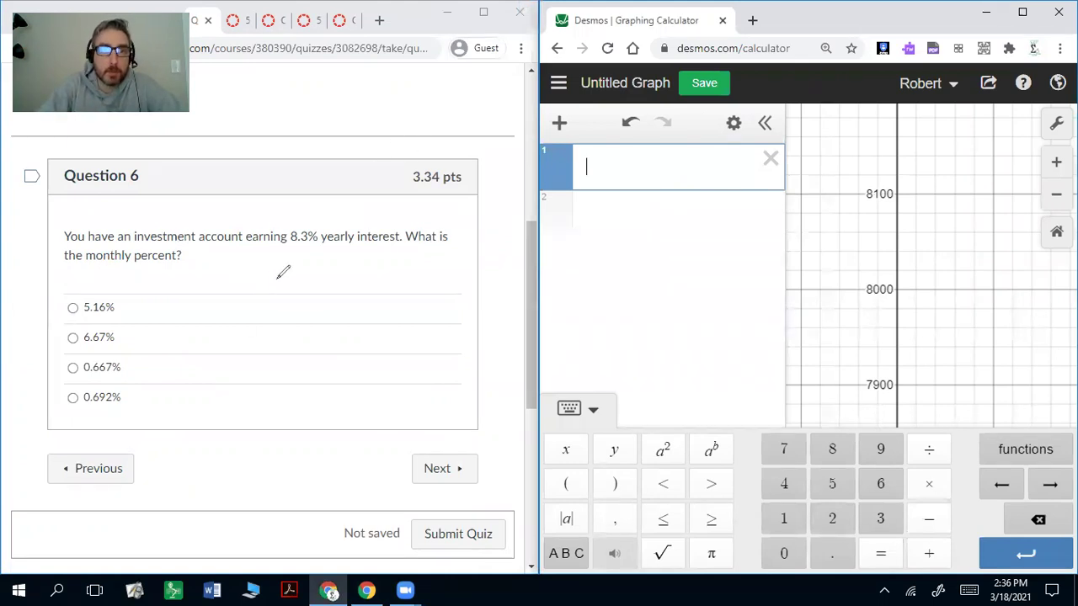
Handwrite (1.083)^(1/12) beside Question 6 and evaluate it in Desmos
{"action": "mouse_move", "coordinate": [274, 278]}
{"action": "left_mouse_down"}
{"action": "mouse_move", "coordinate": [295, 270]}
{"action": "mouse_move", "coordinate": [310, 278]}
{"action": "left_mouse_up"}
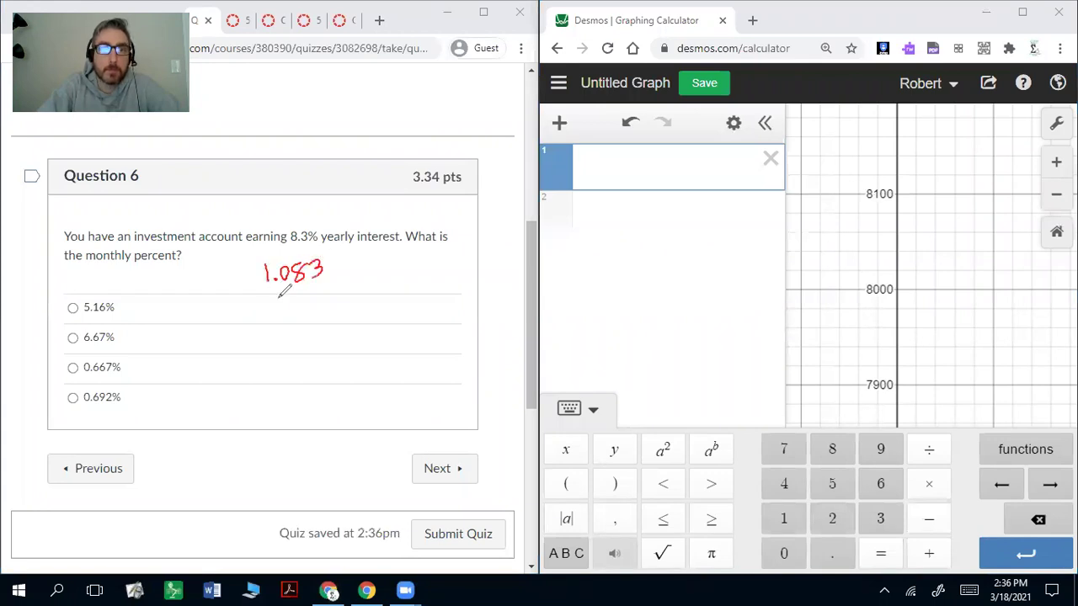
{"action": "left_click_drag", "start_coordinate": [260, 261], "coordinate": [267, 294]}
{"action": "mouse_move", "coordinate": [331, 258]}
{"action": "left_mouse_down"}
{"action": "mouse_move", "coordinate": [336, 282]}
{"action": "mouse_move", "coordinate": [346, 258]}
{"action": "left_mouse_up"}
{"action": "mouse_move", "coordinate": [354, 243]}
{"action": "left_mouse_down"}
{"action": "mouse_move", "coordinate": [348, 259]}
{"action": "mouse_move", "coordinate": [359, 259]}
{"action": "left_mouse_up"}
{"action": "left_click_drag", "start_coordinate": [365, 252], "coordinate": [383, 263]}
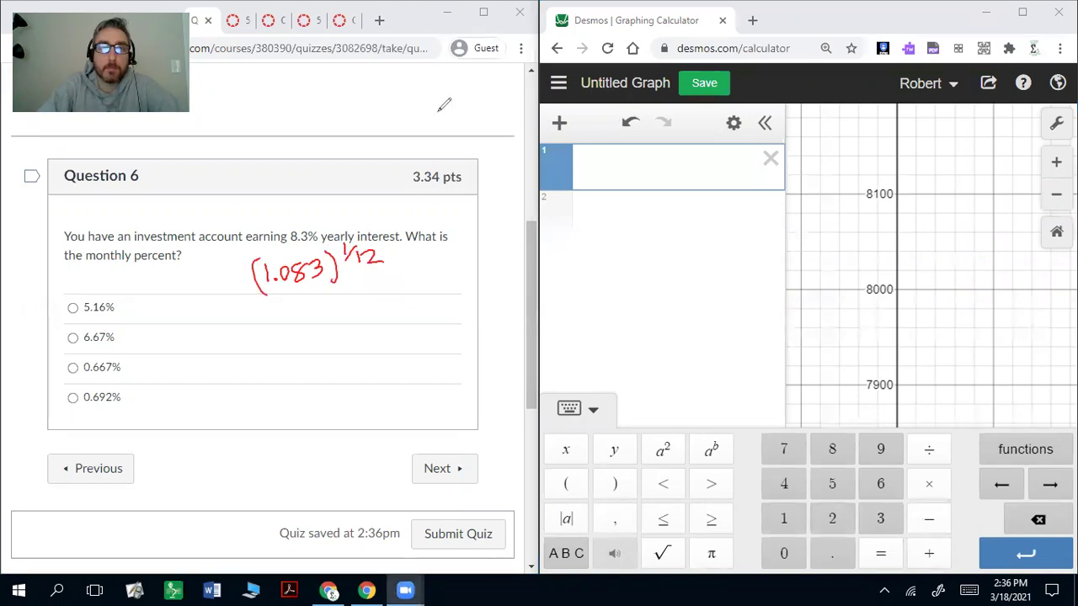
{"action": "left_click", "coordinate": [533, 141]}
{"action": "type", "text": "(1.083"}
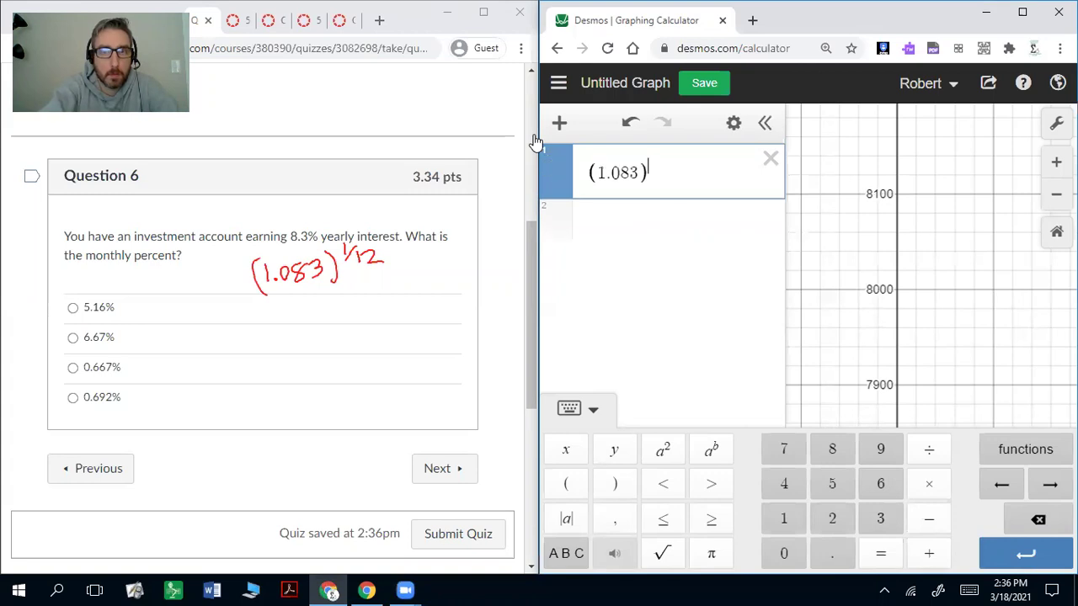
{"action": "type", "text": "^1/12"}
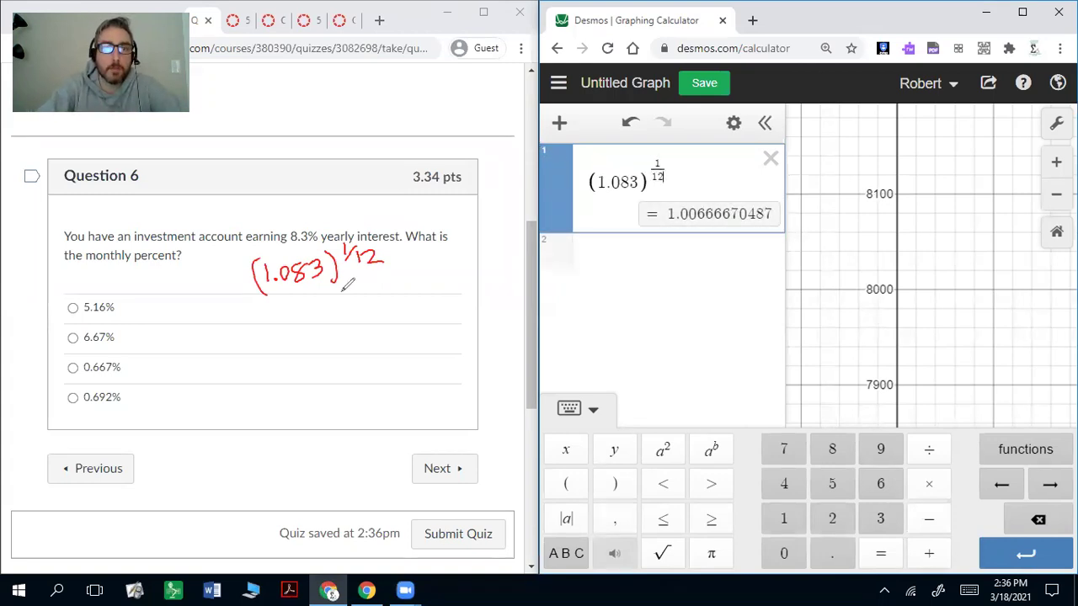
Ink the result 1.00666 as .6666% and circle the 0.667% answer choice
{"action": "mouse_move", "coordinate": [289, 317]}
{"action": "left_mouse_down"}
{"action": "mouse_move", "coordinate": [290, 333]}
{"action": "mouse_move", "coordinate": [363, 303]}
{"action": "mouse_move", "coordinate": [389, 321]}
{"action": "left_mouse_up"}
{"action": "left_click", "coordinate": [300, 331]}
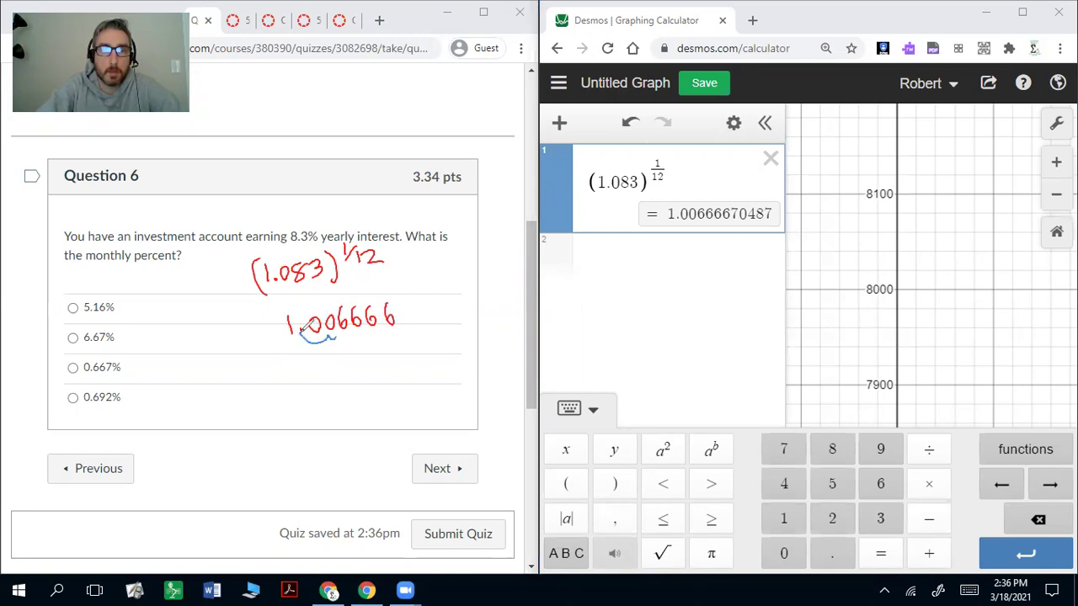
{"action": "mouse_move", "coordinate": [305, 329]}
{"action": "left_mouse_down"}
{"action": "mouse_move", "coordinate": [345, 335]}
{"action": "mouse_move", "coordinate": [348, 356]}
{"action": "mouse_move", "coordinate": [369, 369]}
{"action": "mouse_move", "coordinate": [401, 360]}
{"action": "left_mouse_up"}
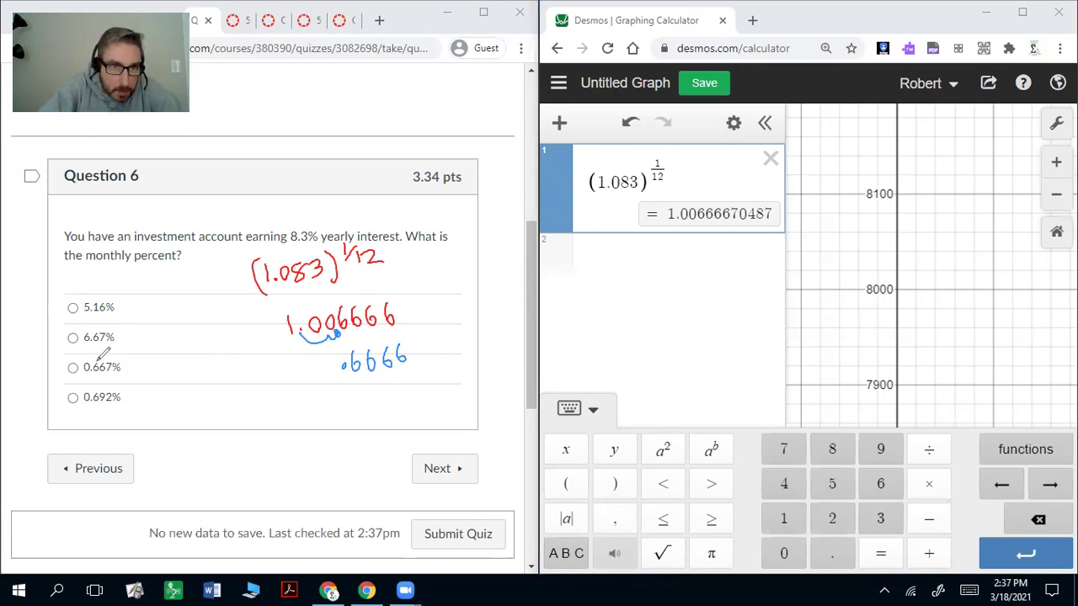
{"action": "left_click_drag", "start_coordinate": [334, 363], "coordinate": [202, 360]}
{"action": "left_click_drag", "start_coordinate": [136, 358], "coordinate": [140, 374]}
{"action": "left_click_drag", "start_coordinate": [86, 354], "coordinate": [94, 370]}
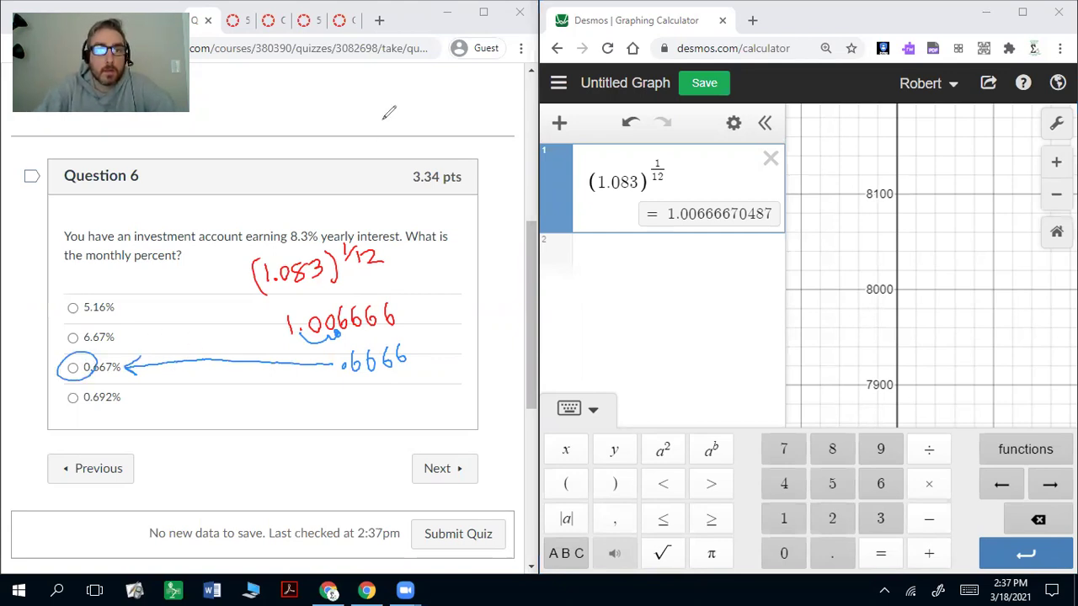
On Question 7, annotate .74 with a 1/12 exponent and compute (.74)^(1/12) in Desmos
{"action": "left_click", "coordinate": [437, 474]}
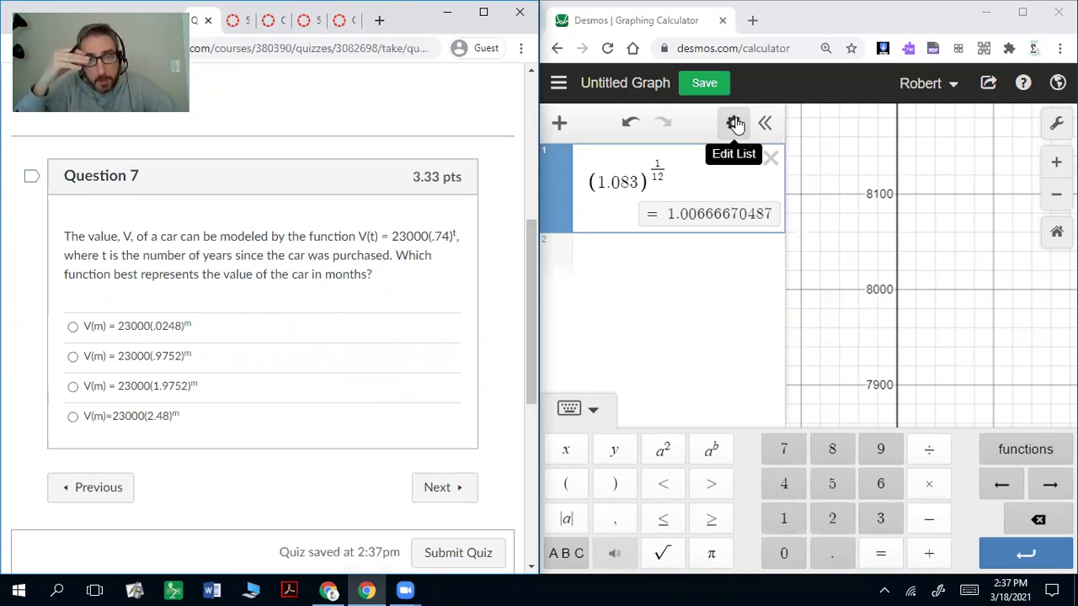
{"action": "left_click", "coordinate": [770, 159]}
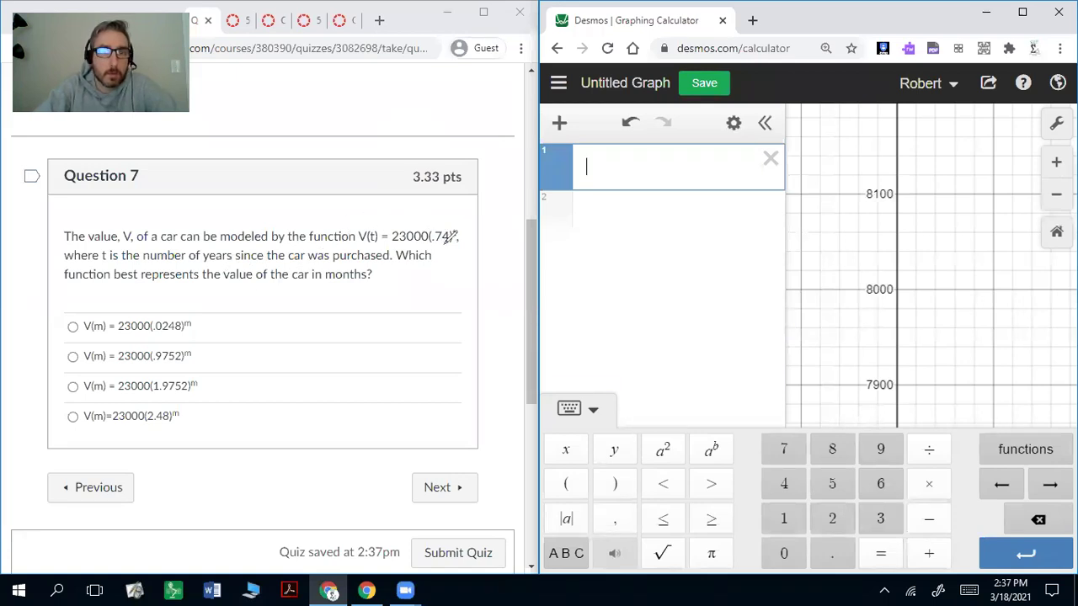
{"action": "left_click_drag", "start_coordinate": [431, 245], "coordinate": [454, 239]}
{"action": "mouse_move", "coordinate": [373, 336]}
{"action": "left_mouse_down"}
{"action": "mouse_move", "coordinate": [402, 321]}
{"action": "mouse_move", "coordinate": [365, 347]}
{"action": "mouse_move", "coordinate": [409, 340]}
{"action": "left_mouse_up"}
{"action": "left_click_drag", "start_coordinate": [406, 300], "coordinate": [424, 320]}
{"action": "left_click_drag", "start_coordinate": [427, 313], "coordinate": [433, 320]}
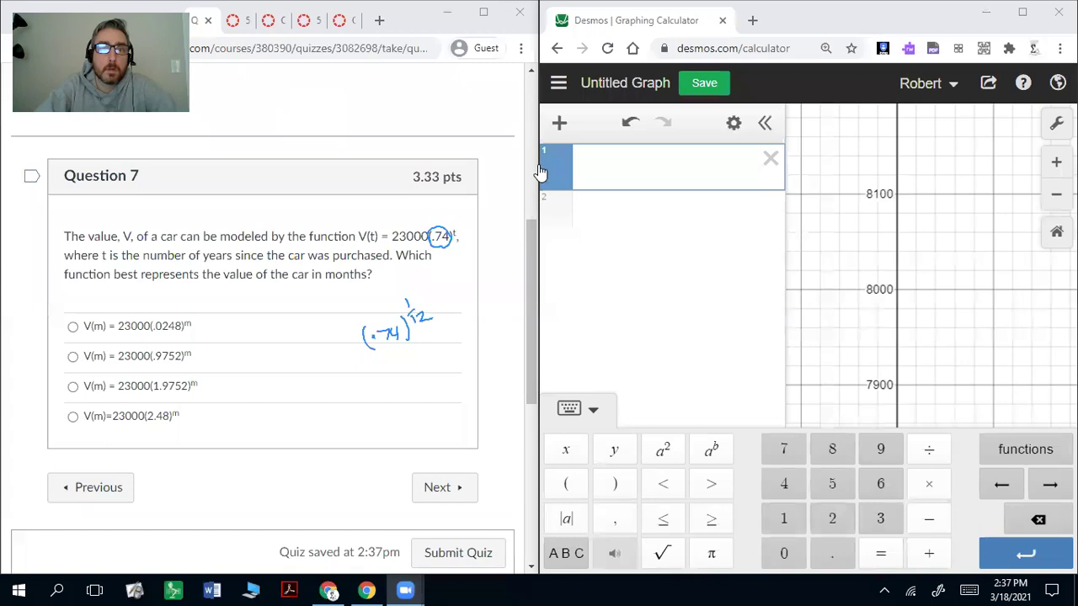
{"action": "left_click", "coordinate": [541, 164]}
{"action": "type", "text": "(.74)^^1/12"}
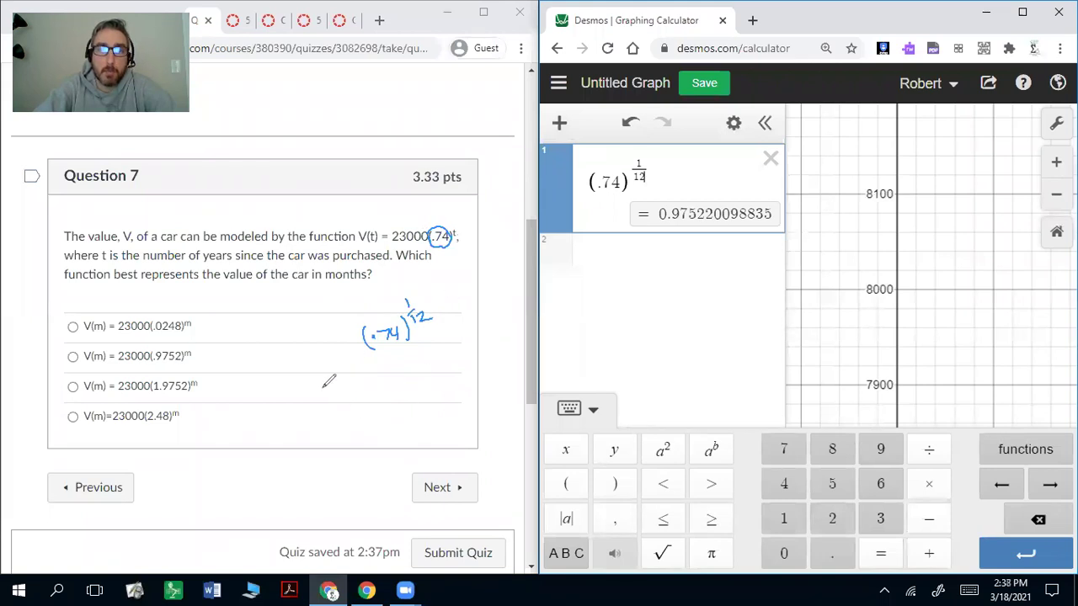
Handwrite 23000(.9752)^m and circle the V(m) = 23000(.9752)^m choice
{"action": "mouse_move", "coordinate": [327, 385]}
{"action": "left_mouse_down"}
{"action": "mouse_move", "coordinate": [335, 396]}
{"action": "mouse_move", "coordinate": [353, 385]}
{"action": "mouse_move", "coordinate": [394, 393]}
{"action": "mouse_move", "coordinate": [455, 370]}
{"action": "mouse_move", "coordinate": [474, 384]}
{"action": "left_mouse_up"}
{"action": "left_click_drag", "start_coordinate": [469, 349], "coordinate": [488, 349]}
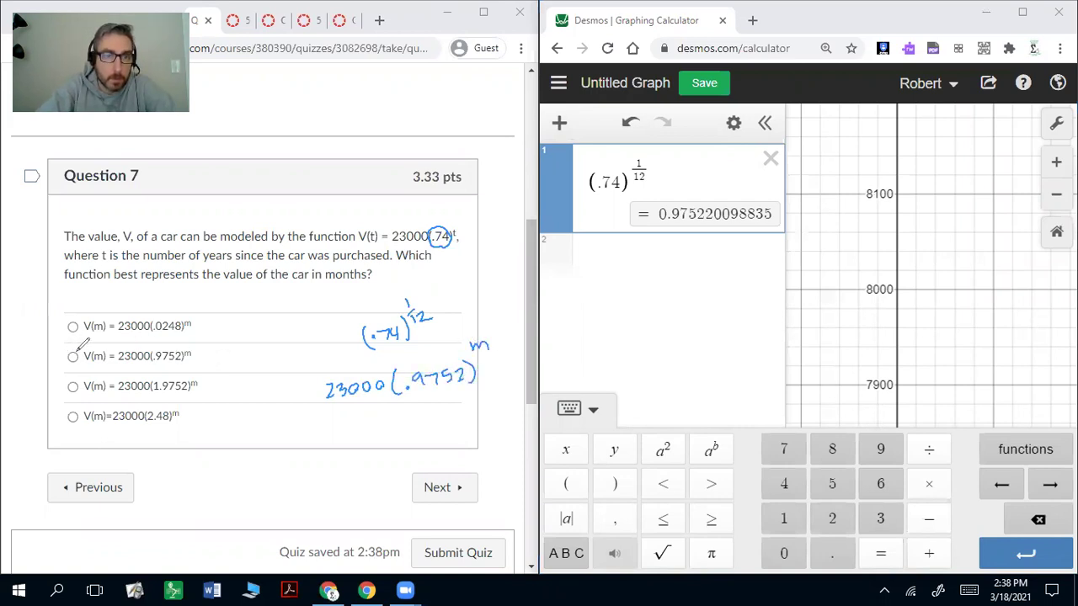
{"action": "left_click_drag", "start_coordinate": [81, 350], "coordinate": [78, 343]}
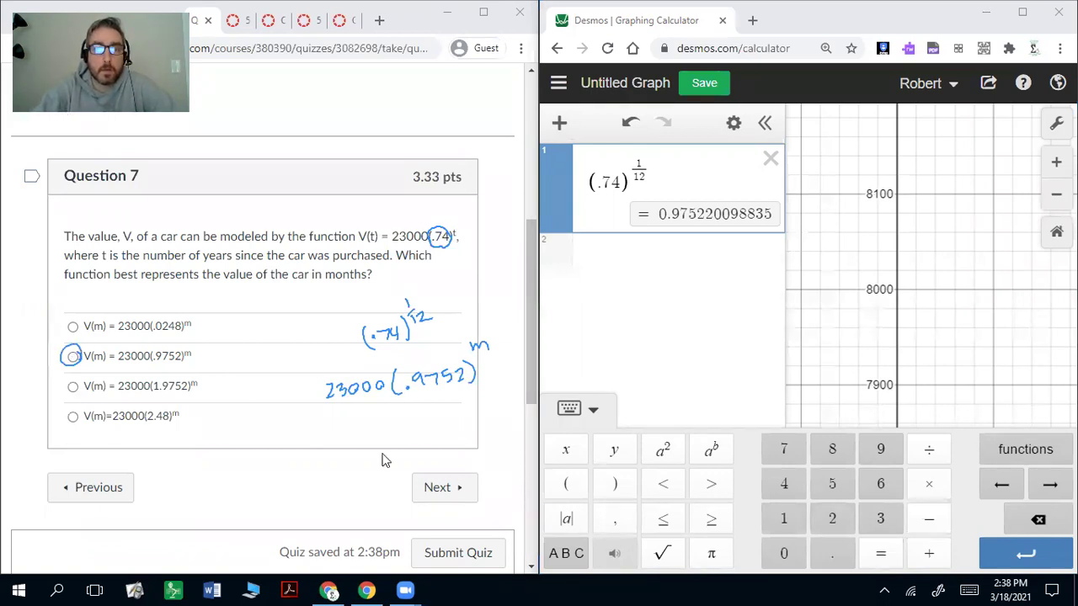
On the matching question, compute (1.102)^(1/12) in Desmos and match 10.2% to 0.813%
{"action": "left_click", "coordinate": [443, 496]}
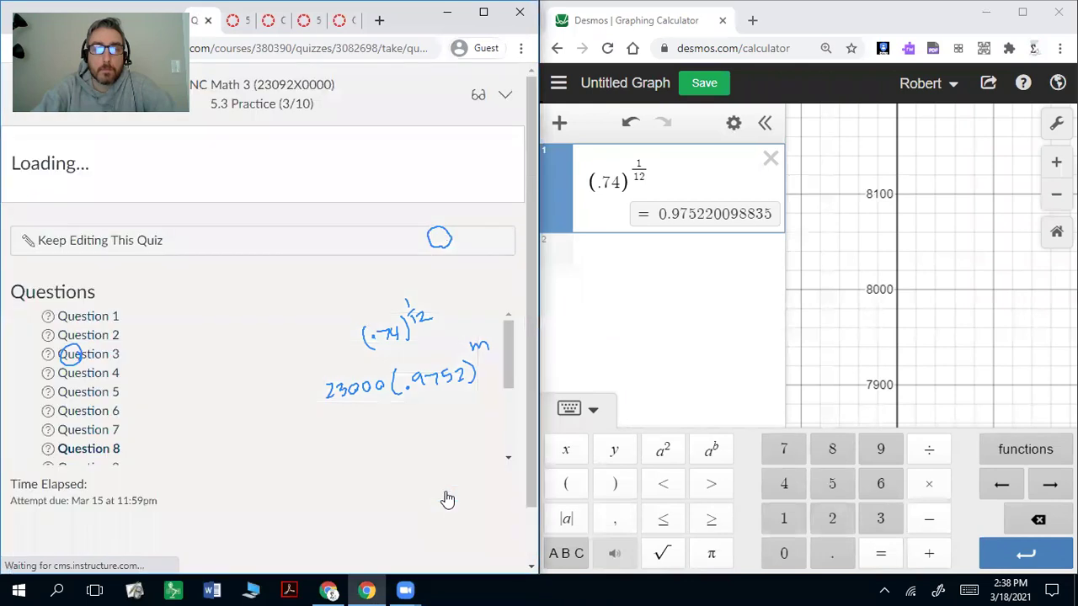
{"action": "scroll", "coordinate": [474, 290], "scroll_direction": "down", "scroll_amount": 6}
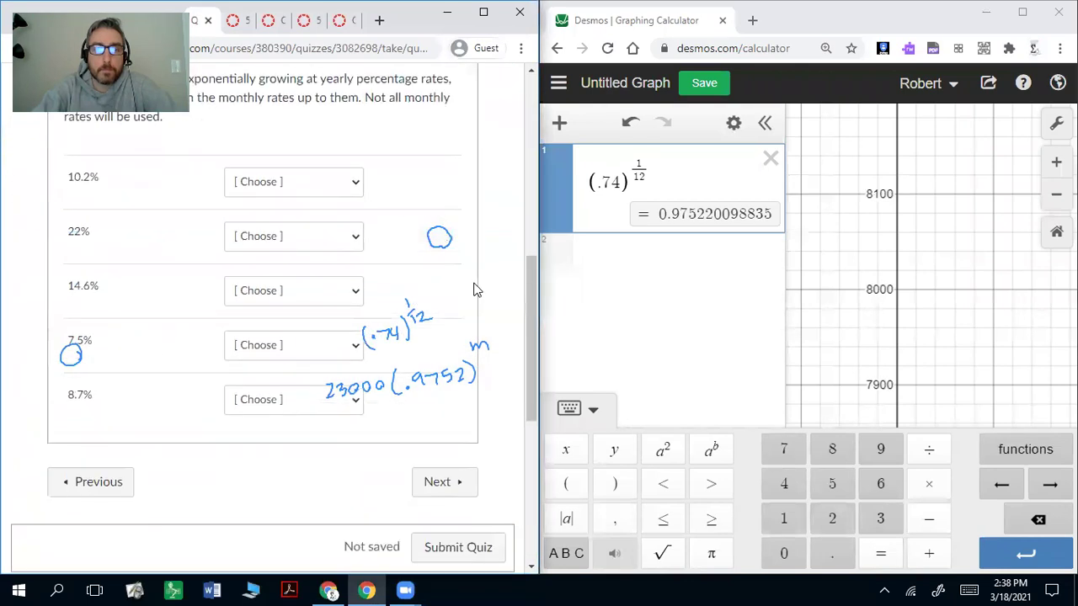
{"action": "scroll", "coordinate": [475, 290], "scroll_direction": "up", "scroll_amount": 1}
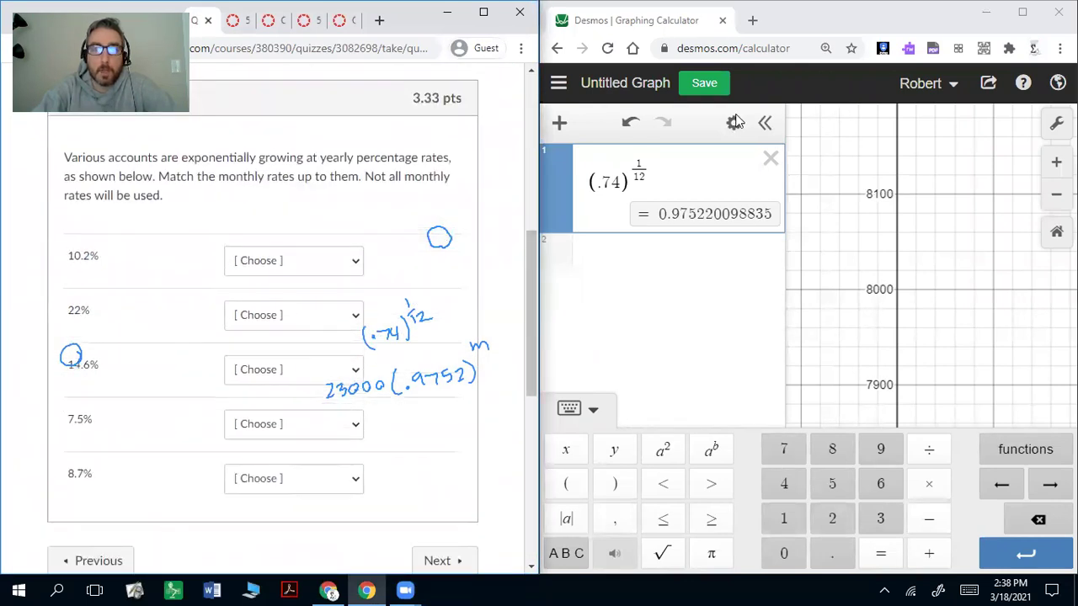
{"action": "scroll", "coordinate": [462, 194], "scroll_direction": "up", "scroll_amount": 1}
{"action": "scroll", "coordinate": [462, 195], "scroll_direction": "down", "scroll_amount": 1}
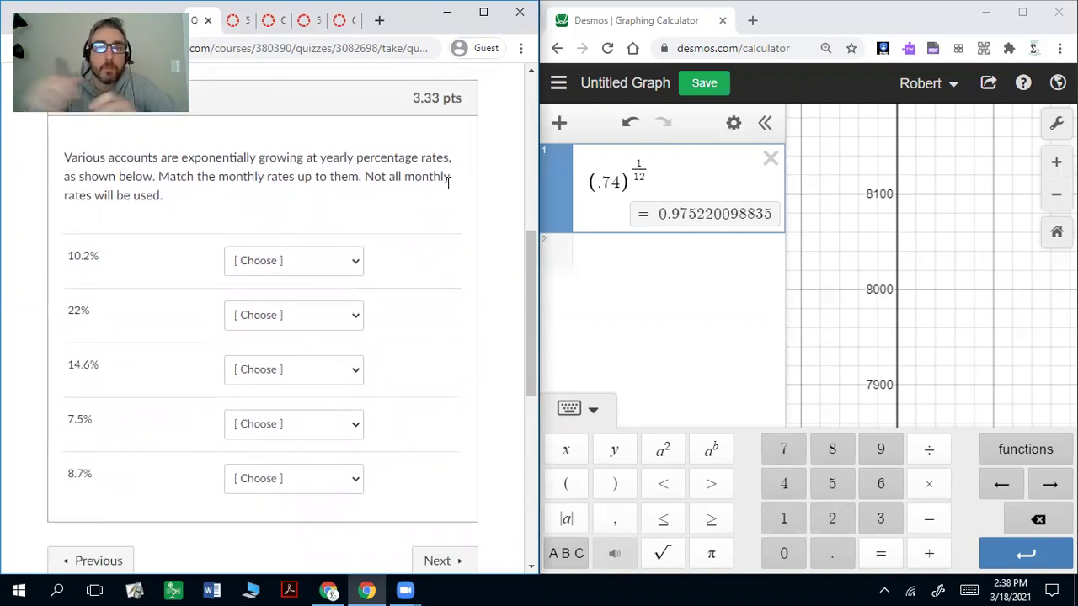
{"action": "left_click", "coordinate": [771, 160]}
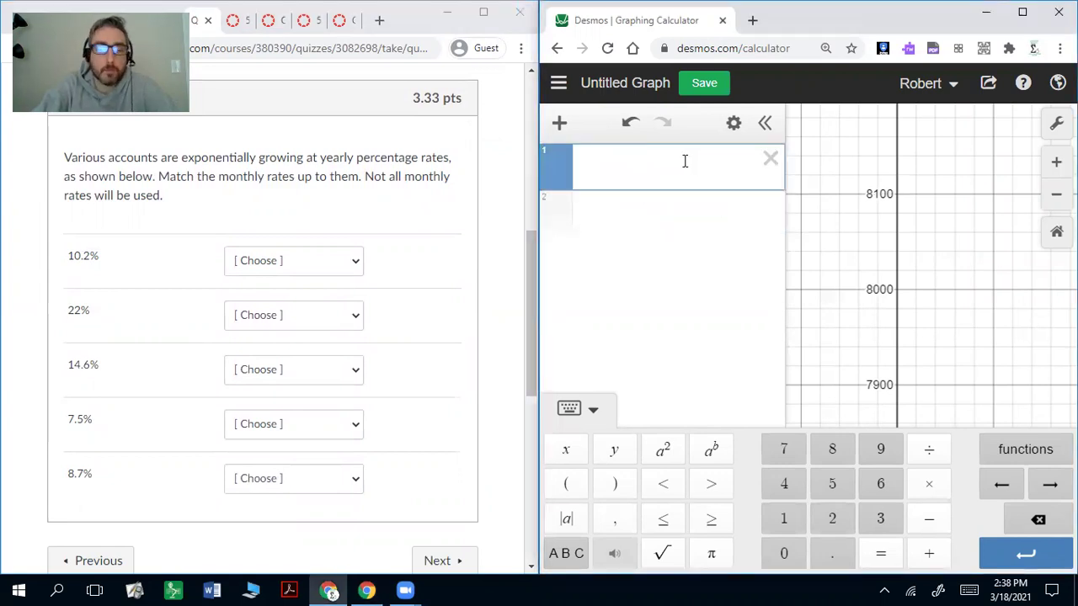
{"action": "type", "text": "(1."}
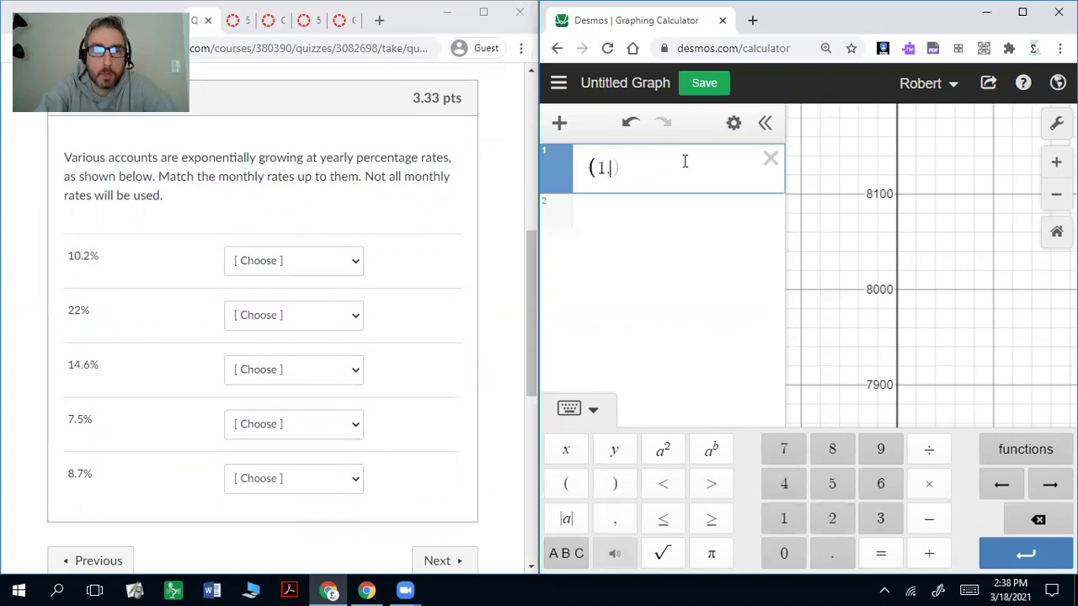
{"action": "type", "text": "102"}
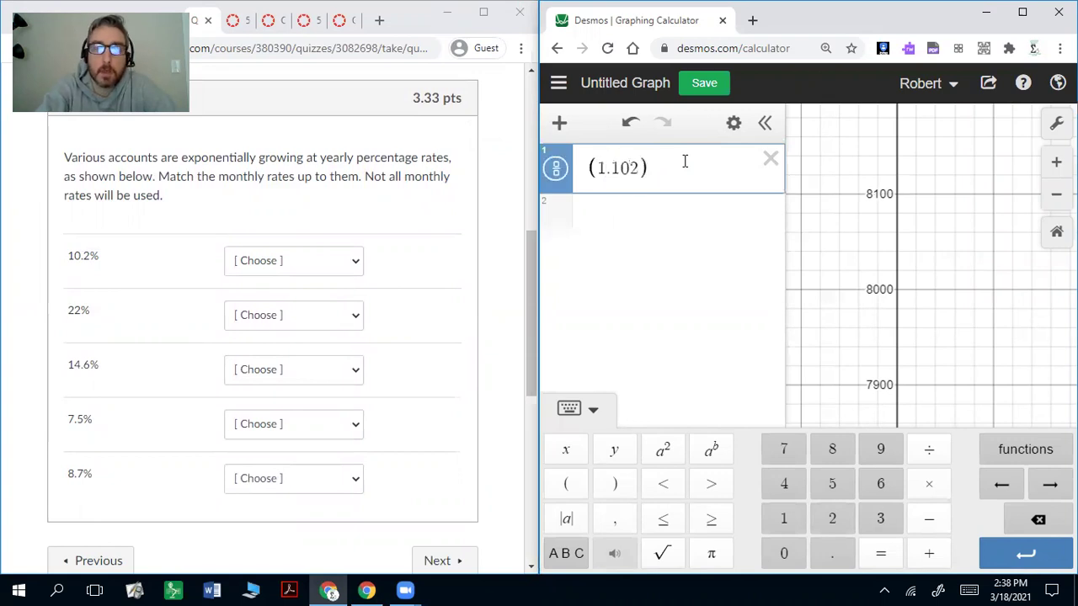
{"action": "type", "text": ")^1/12"}
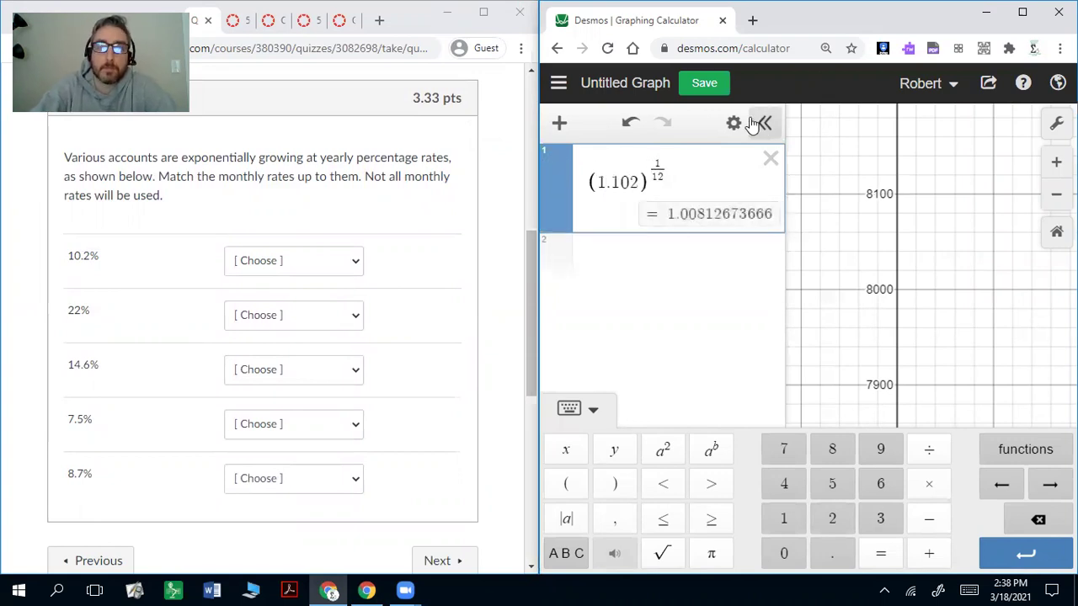
{"action": "left_click", "coordinate": [669, 248]}
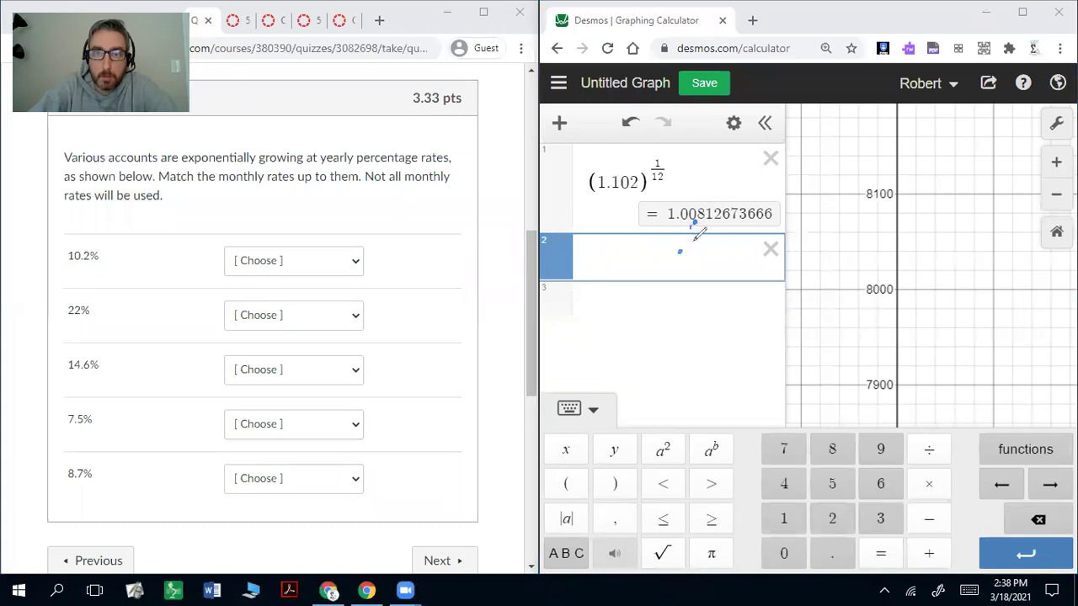
{"action": "left_click_drag", "start_coordinate": [694, 237], "coordinate": [730, 243]}
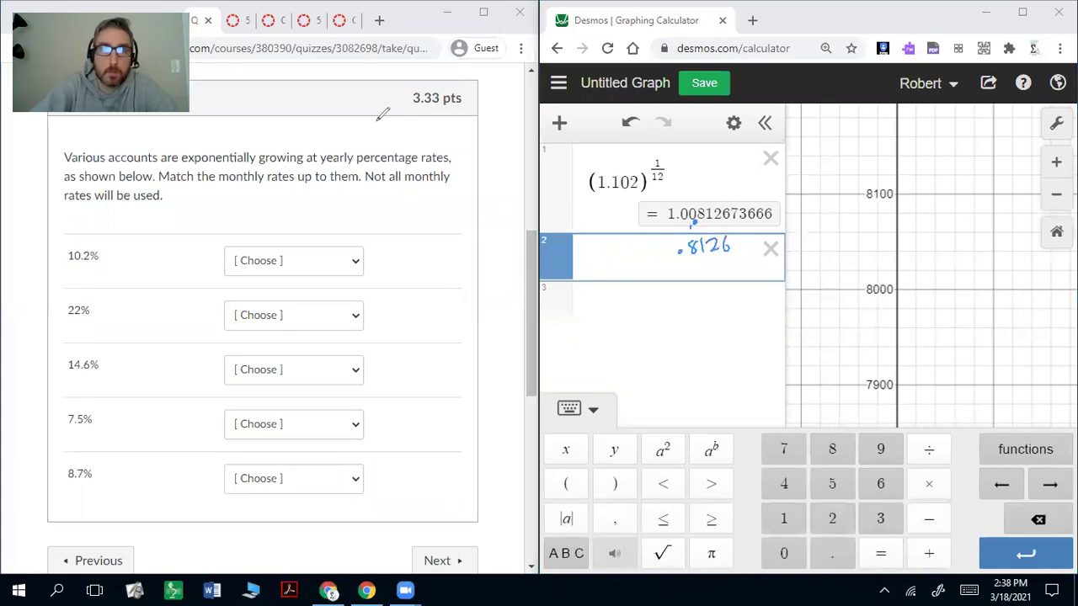
{"action": "left_click", "coordinate": [293, 261]}
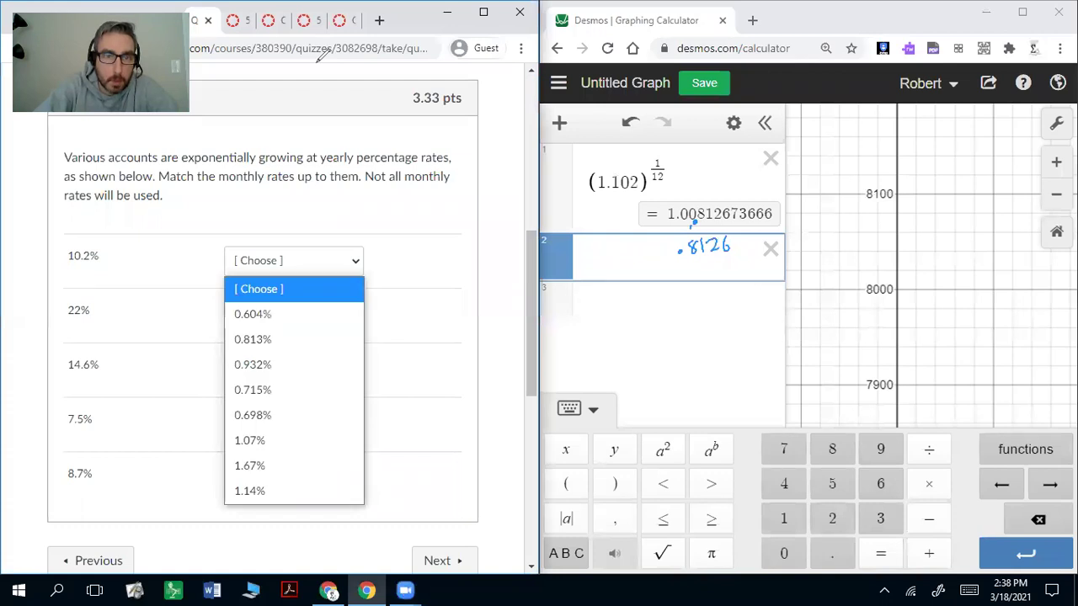
{"action": "key", "text": "Down"}
{"action": "key", "text": "Down"}
{"action": "key", "text": "Return"}
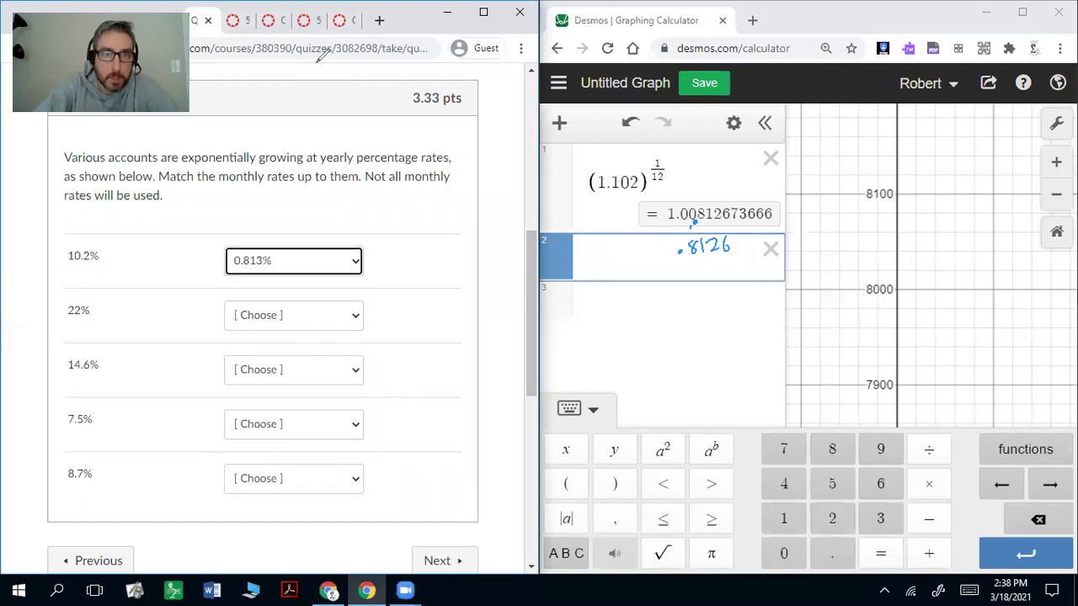
Compute (1.22)^(1/12) in Desmos and match the 22% rate to 1.67%
{"action": "left_click", "coordinate": [542, 243]}
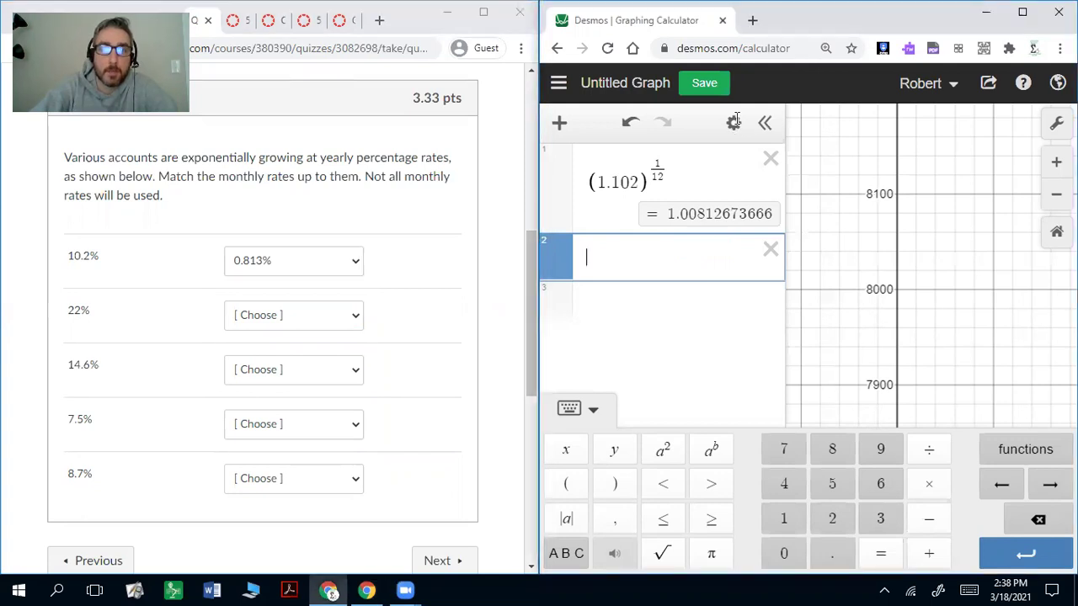
{"action": "type", "text": "(1.22)"}
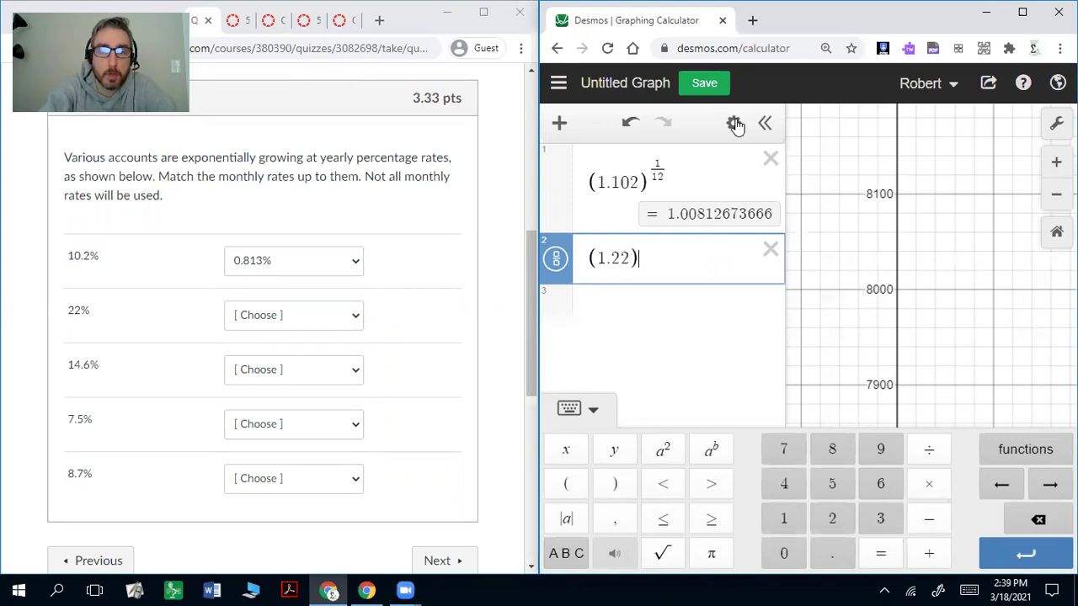
{"action": "type", "text": "^1/12"}
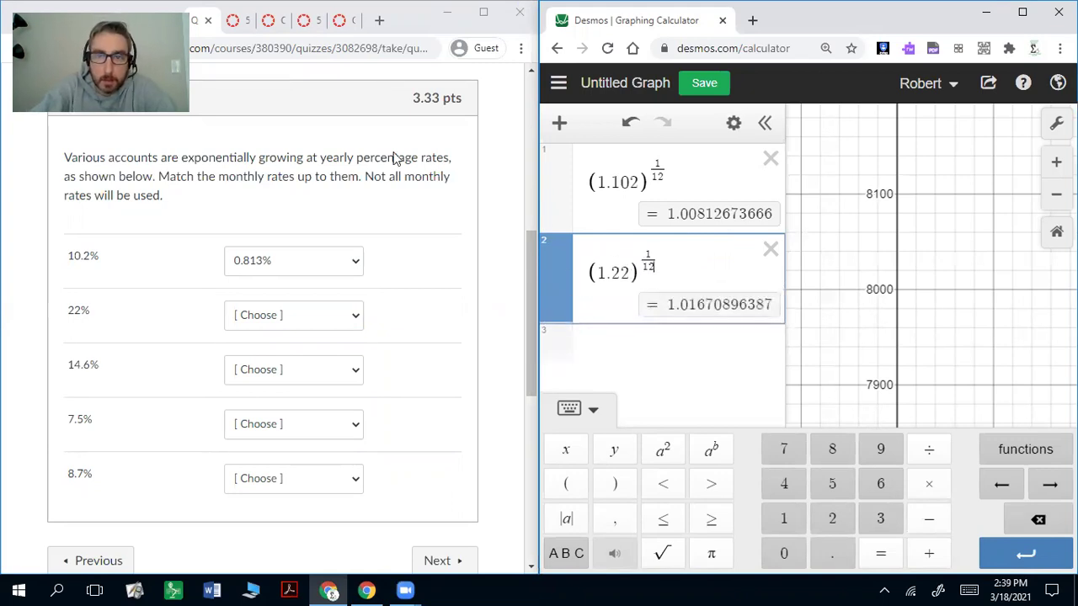
{"action": "left_click", "coordinate": [294, 315]}
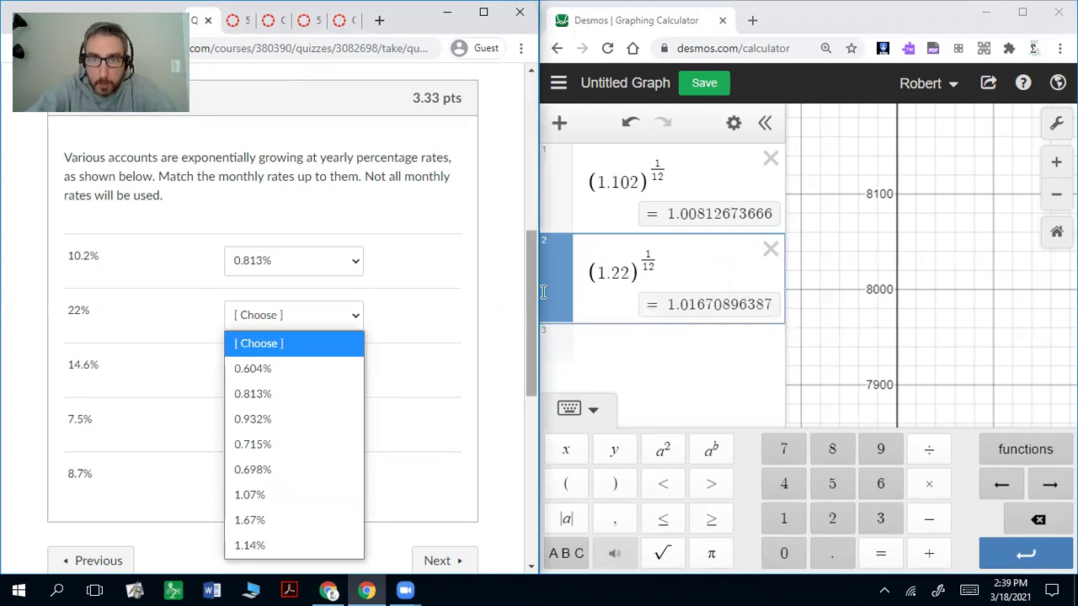
{"action": "type", "text": "1"}
{"action": "key", "text": "Down"}
{"action": "key", "text": "Return"}
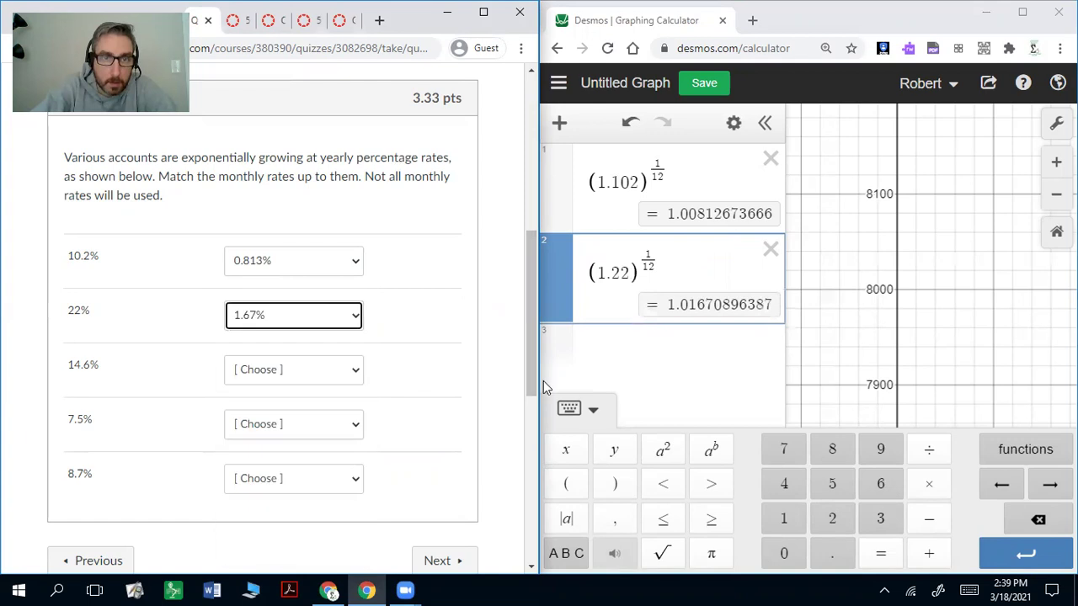
Compute (1.146)^(1/12) in Desmos and match 14.6% to 1.14%
{"action": "left_click", "coordinate": [543, 381]}
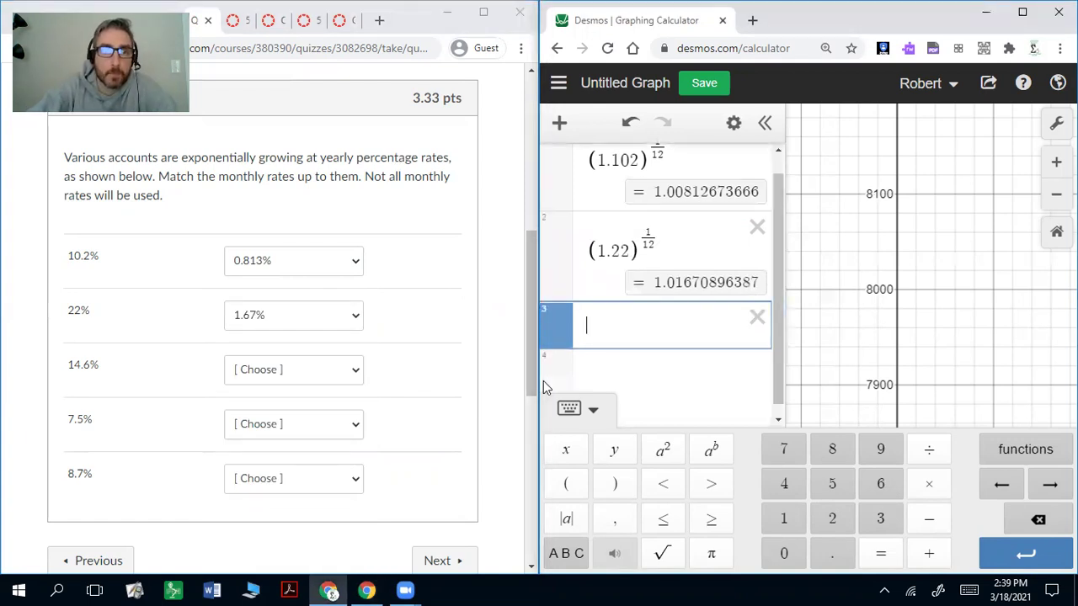
{"action": "type", "text": "("}
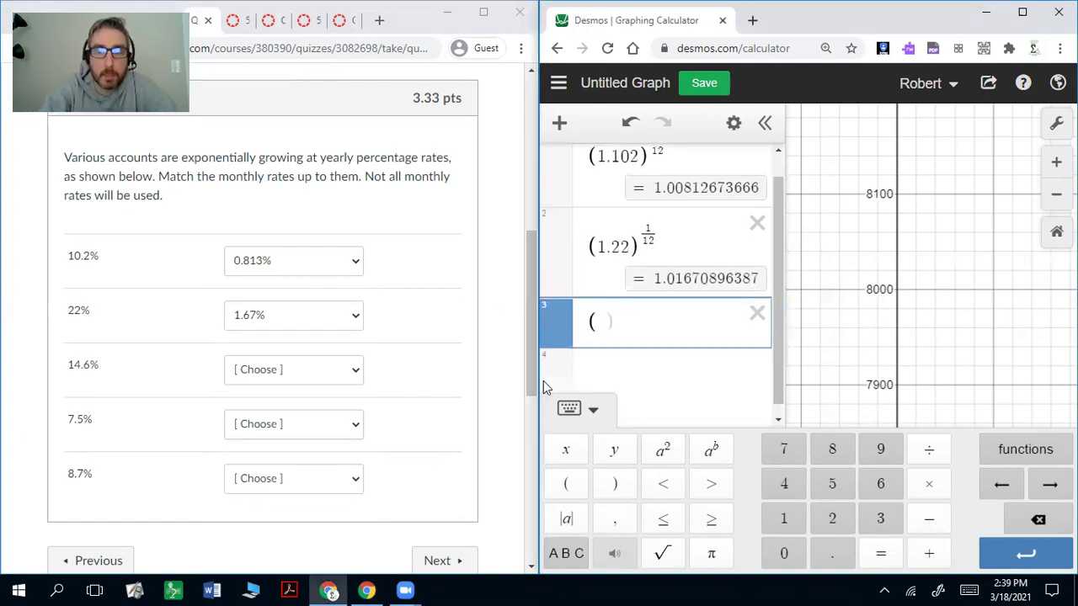
{"action": "type", "text": "1.14"}
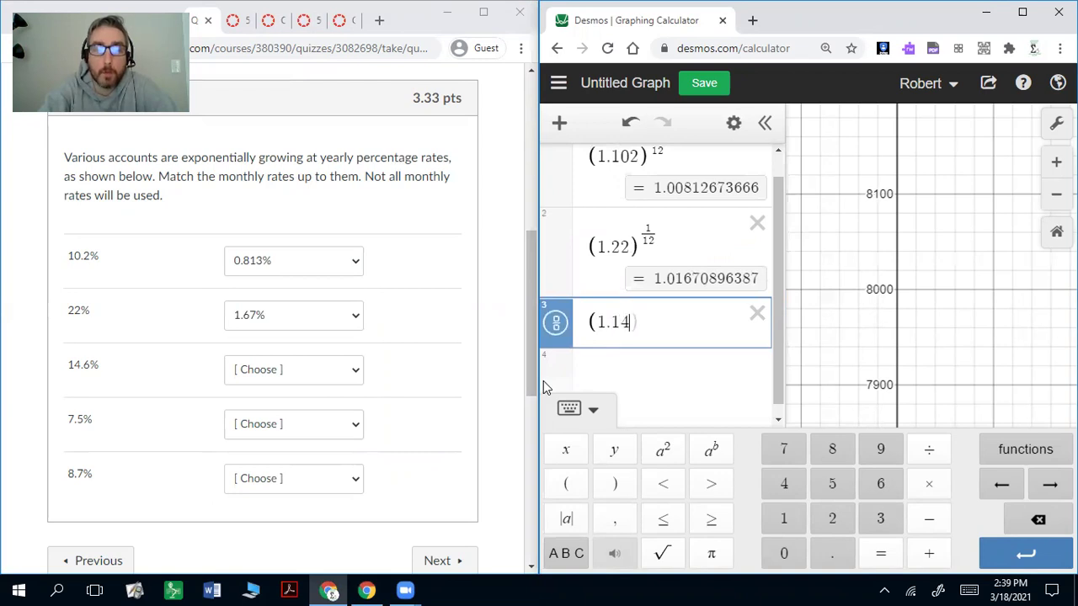
{"action": "type", "text": "6)^1/12"}
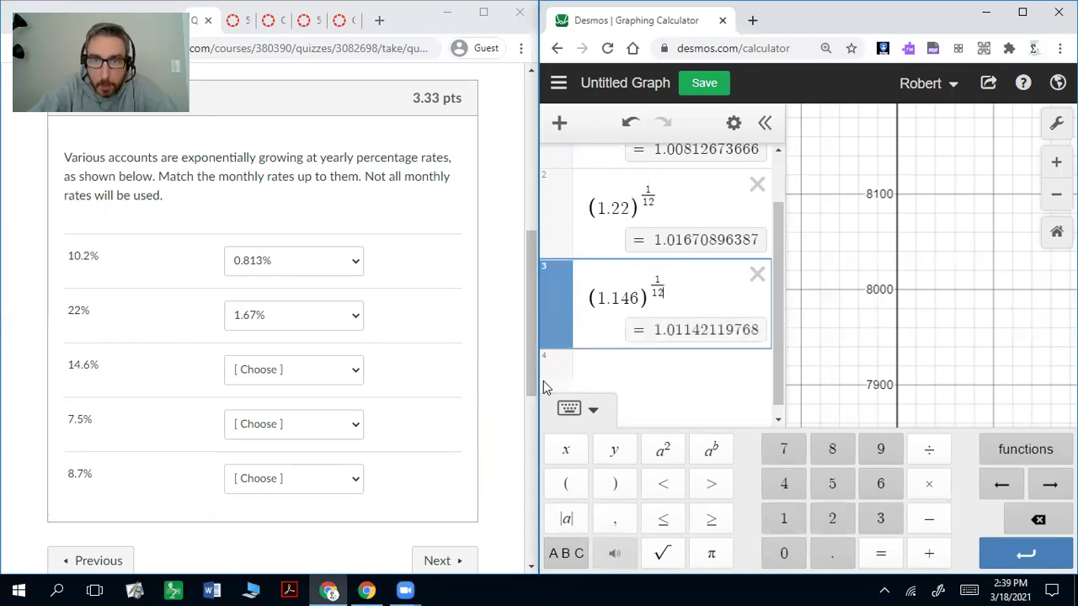
{"action": "left_click", "coordinate": [536, 403]}
{"action": "key", "text": "Tab"}
{"action": "key", "text": "alt+Down"}
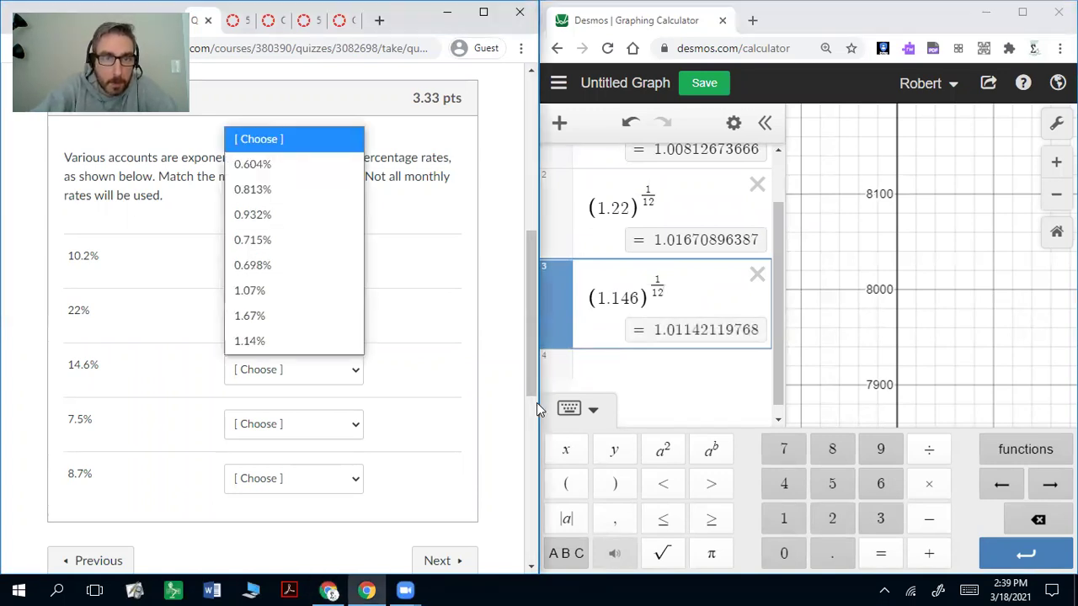
{"action": "key", "text": "End"}
{"action": "key", "text": "Return"}
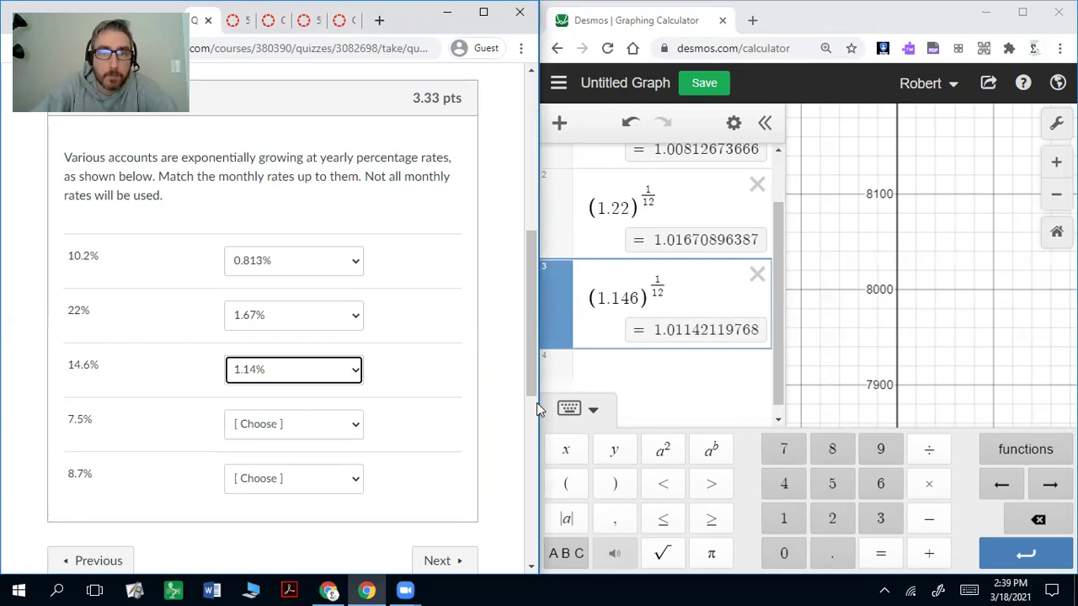
Compute (1.075)^(1/12) in Desmos and match 7.5% to 0.604%
{"action": "left_click", "coordinate": [541, 358]}
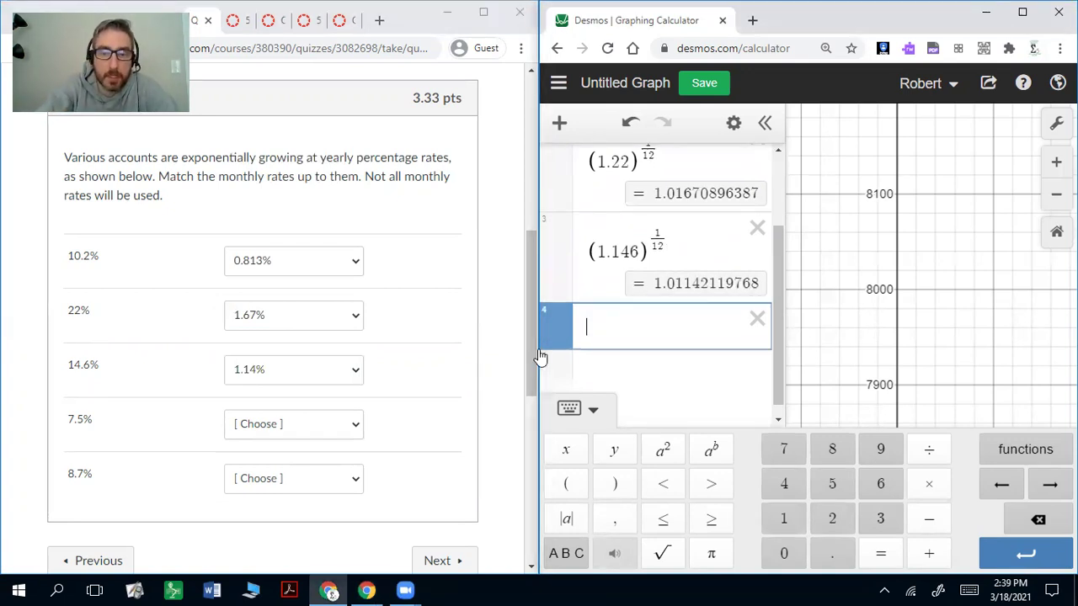
{"action": "type", "text": "(1."}
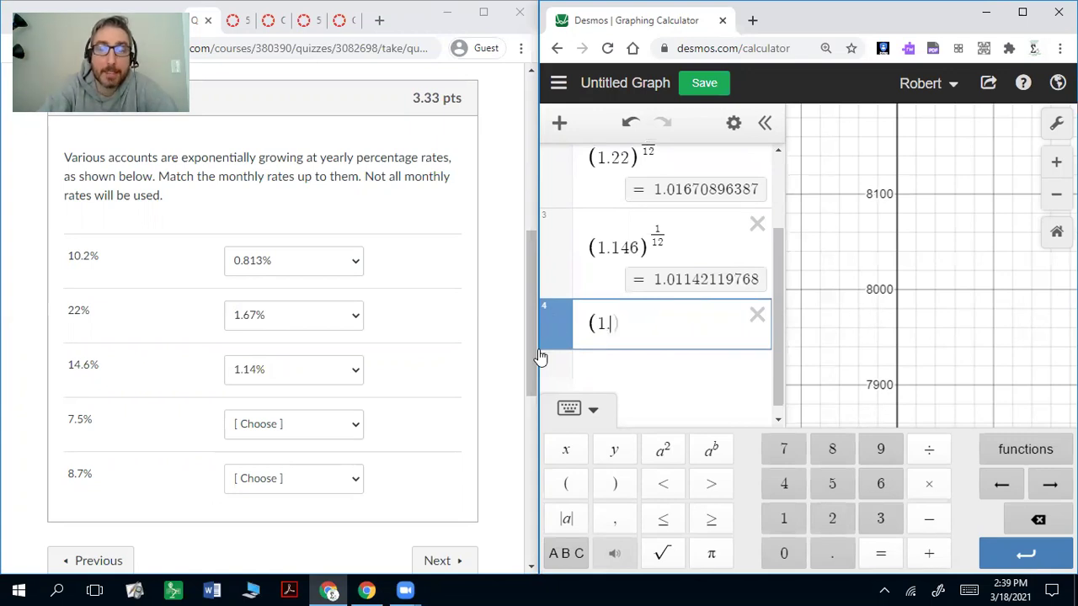
{"action": "type", "text": "075)^("}
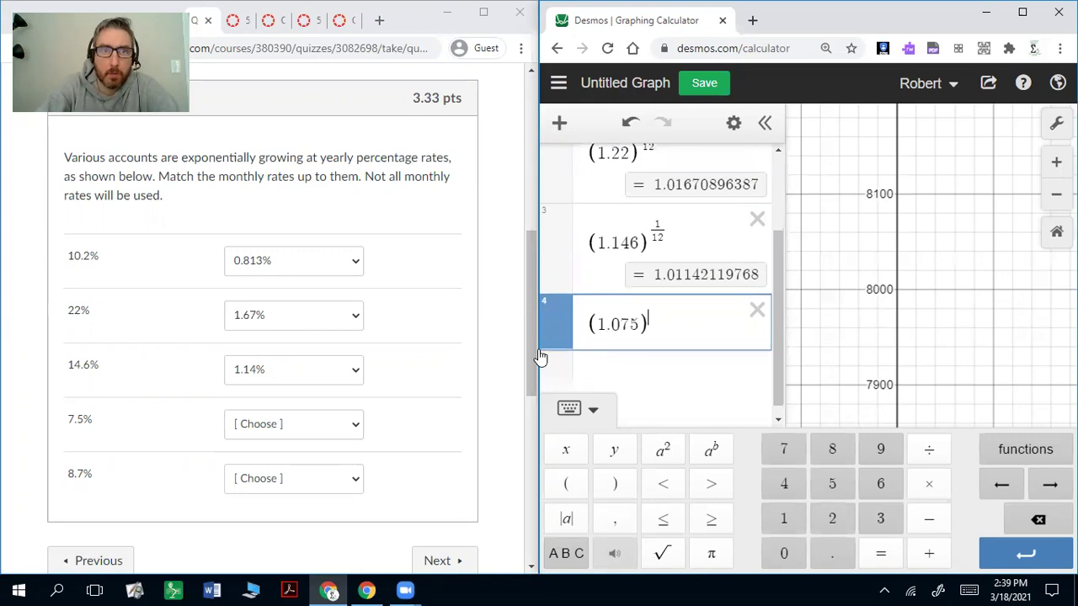
{"action": "type", "text": "1/12"}
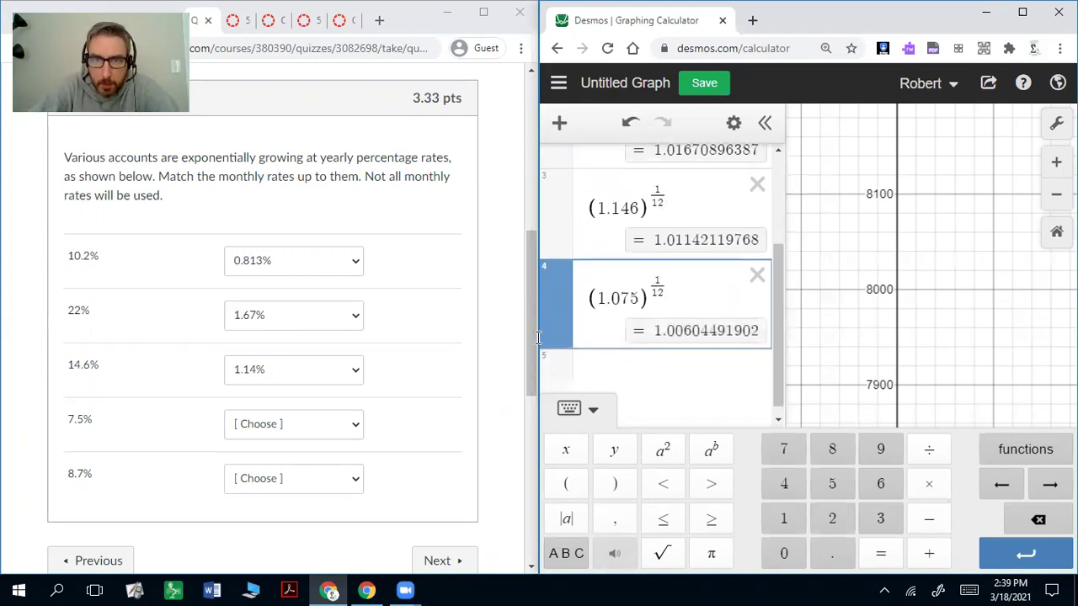
{"action": "left_click", "coordinate": [294, 424]}
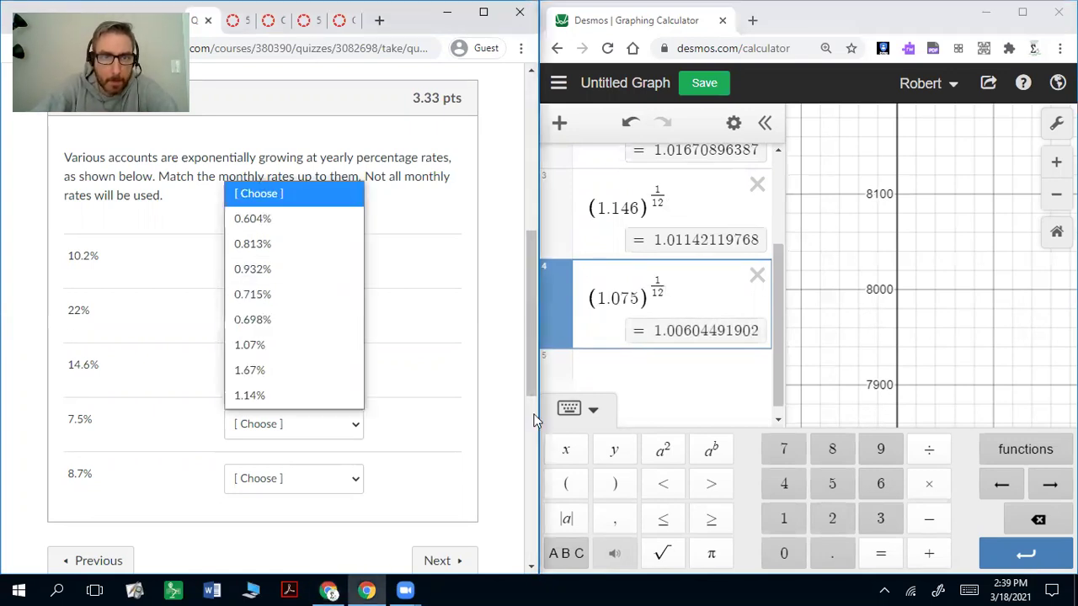
{"action": "key", "text": "Up"}
{"action": "key", "text": "Up"}
{"action": "key", "text": "Up"}
{"action": "key", "text": "Return"}
Compute (1.087)^(1/12), match 8.7% to 0.698%, hide the keypad, and leave Question 8
{"action": "left_click", "coordinate": [534, 416]}
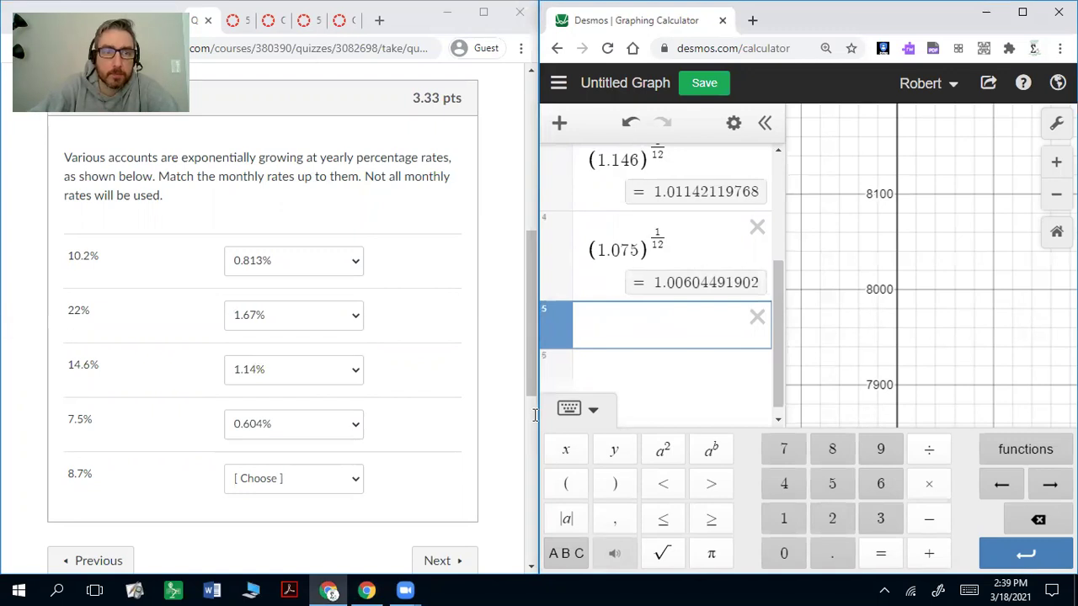
{"action": "type", "text": "(1"}
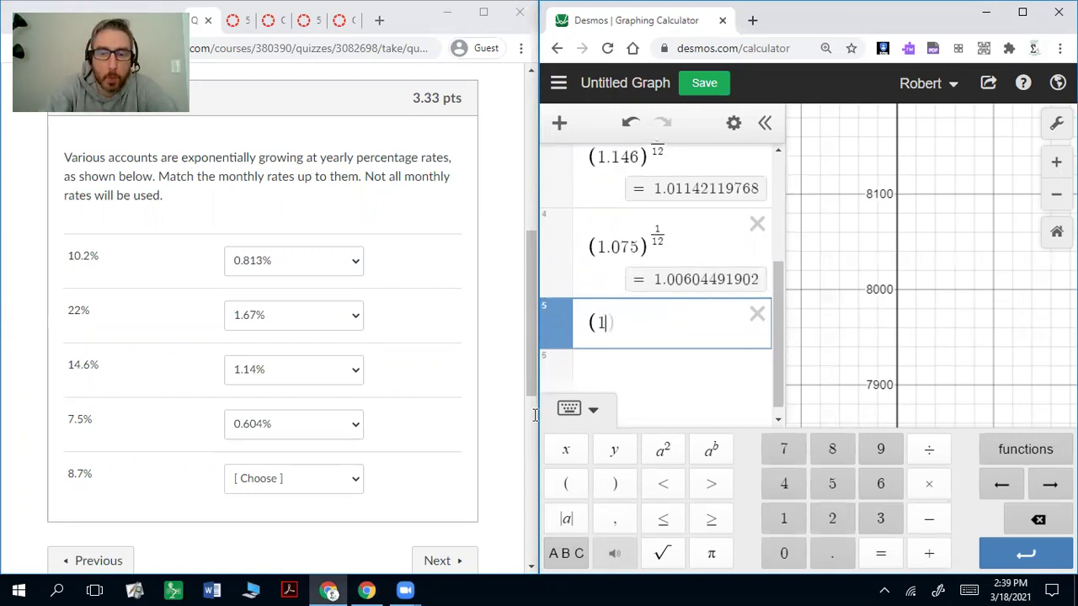
{"action": "type", "text": ".087"}
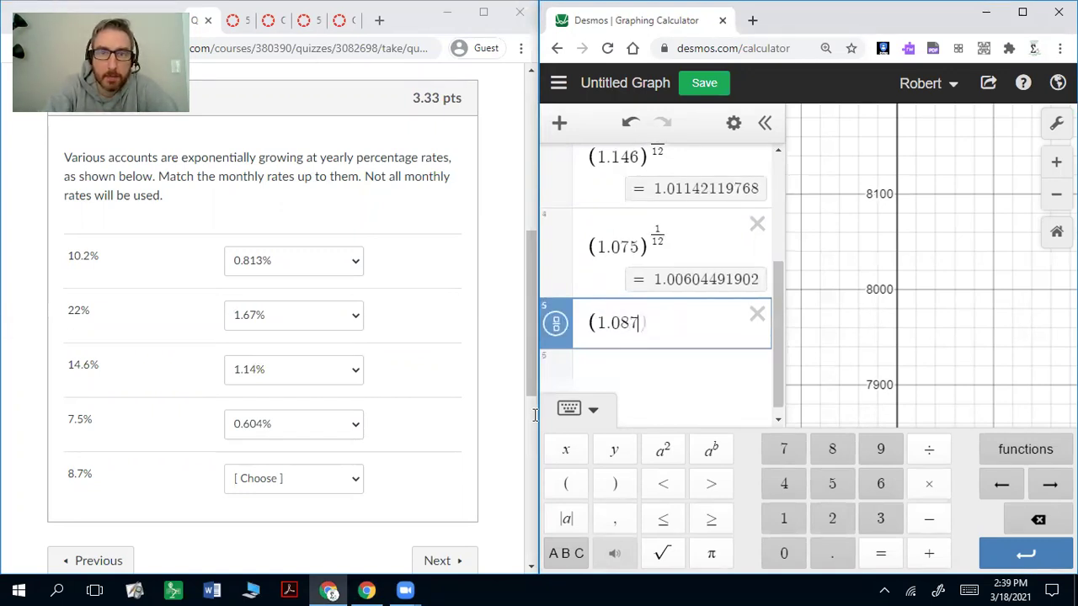
{"action": "type", "text": ")^1/12"}
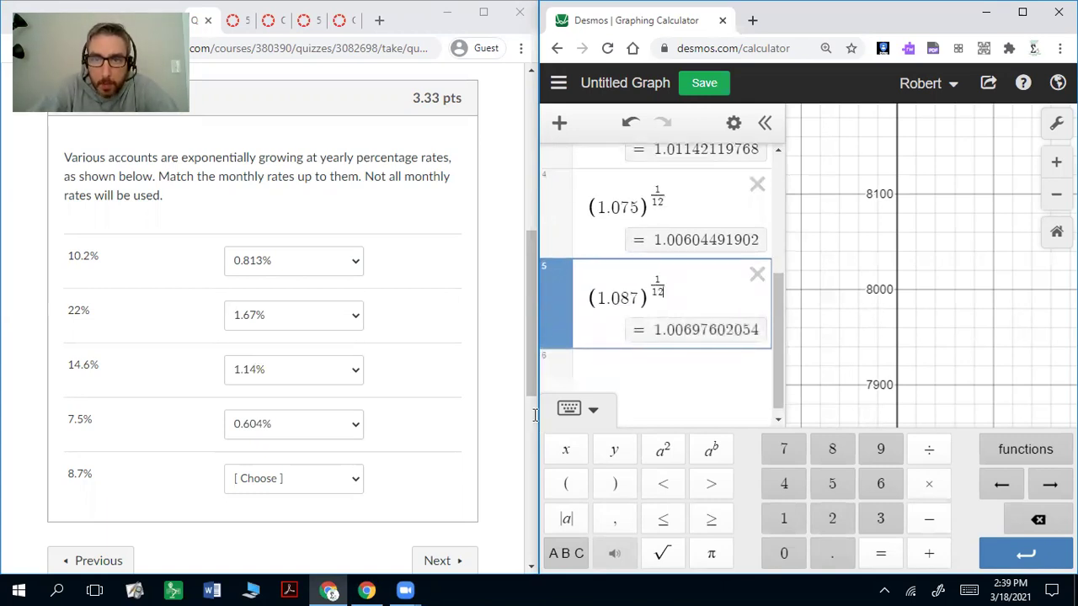
{"action": "left_click", "coordinate": [293, 478]}
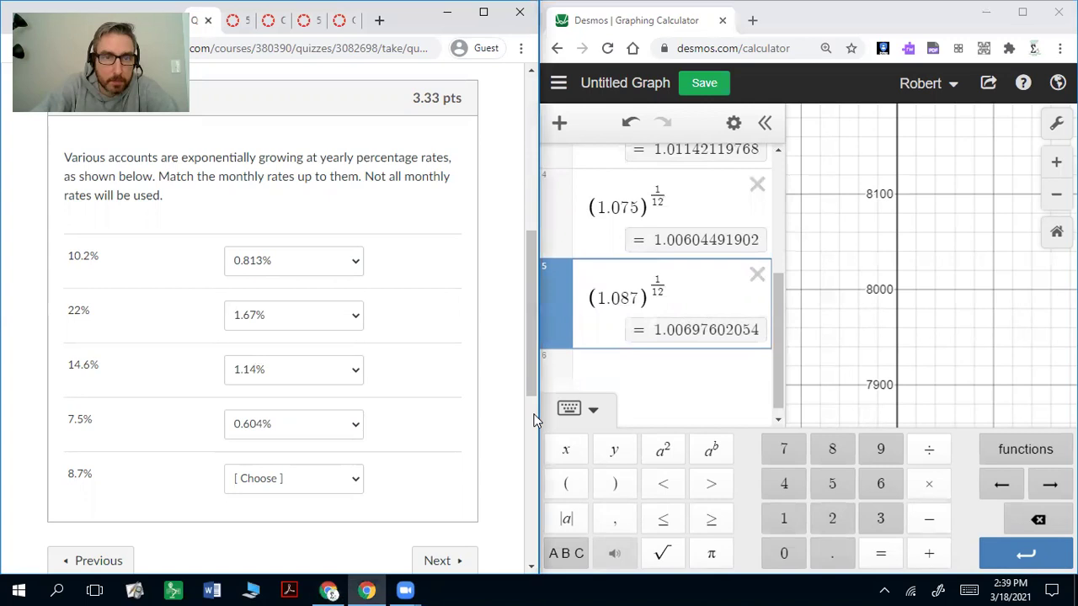
{"action": "key", "text": "End"}
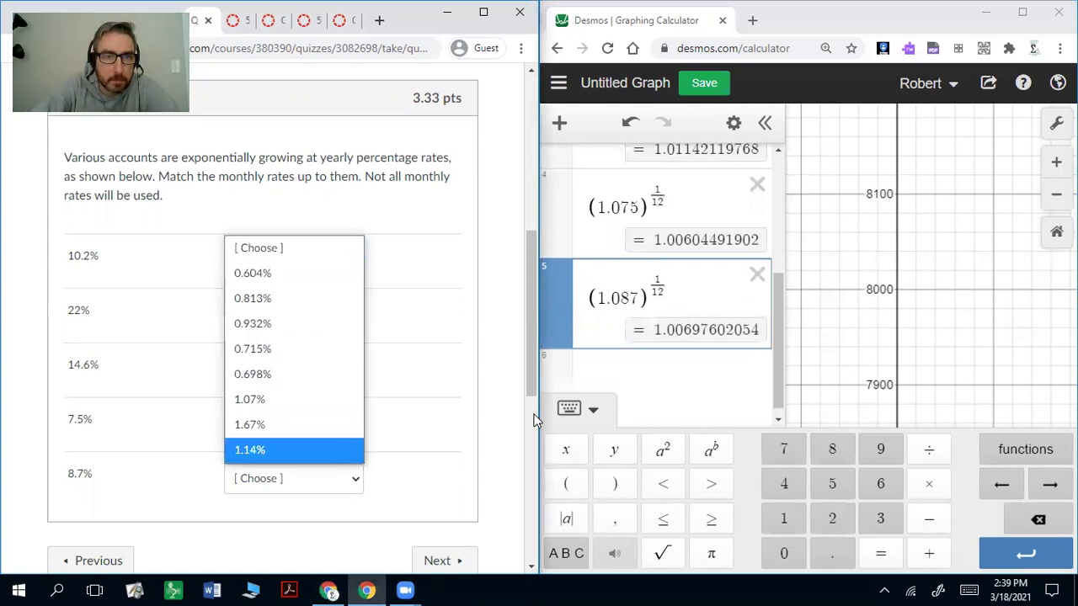
{"action": "key", "text": "Up"}
{"action": "key", "text": "Up"}
{"action": "key", "text": "Up"}
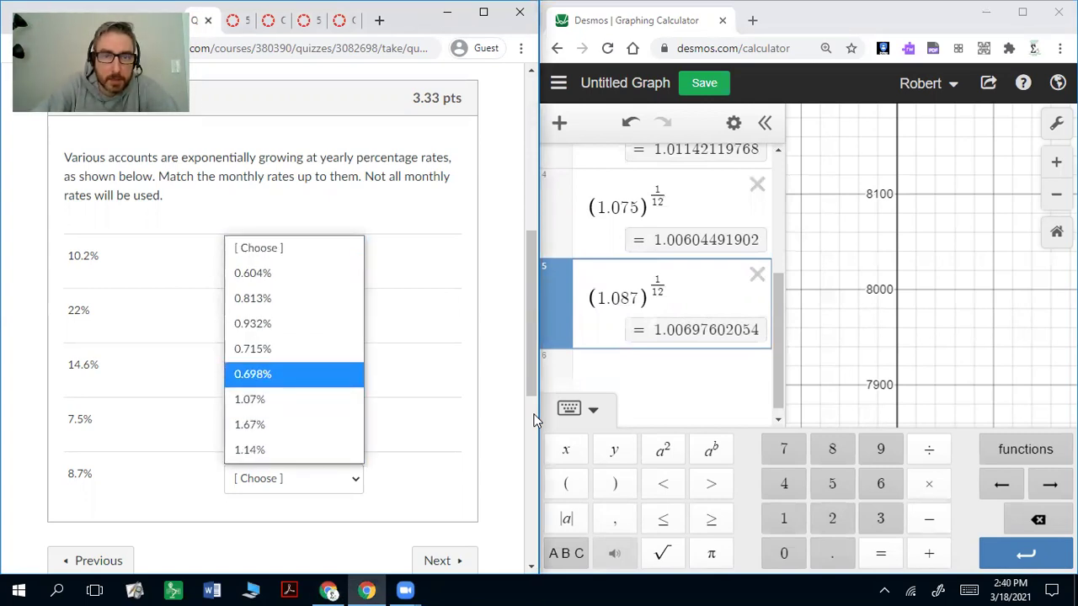
{"action": "key", "text": "Return"}
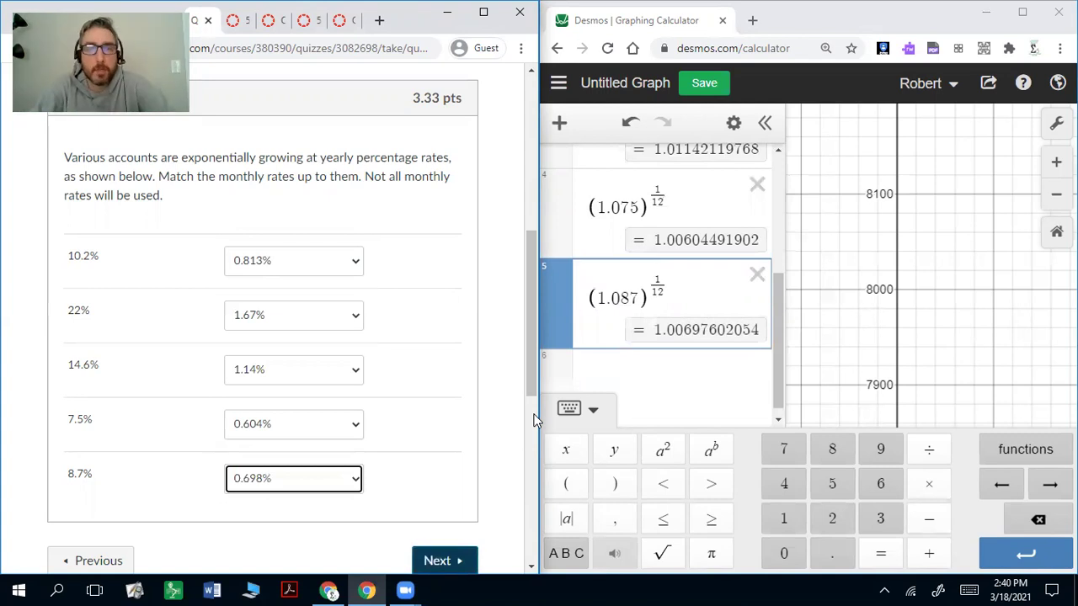
{"action": "scroll", "coordinate": [737, 316], "scroll_direction": "up", "scroll_amount": 2}
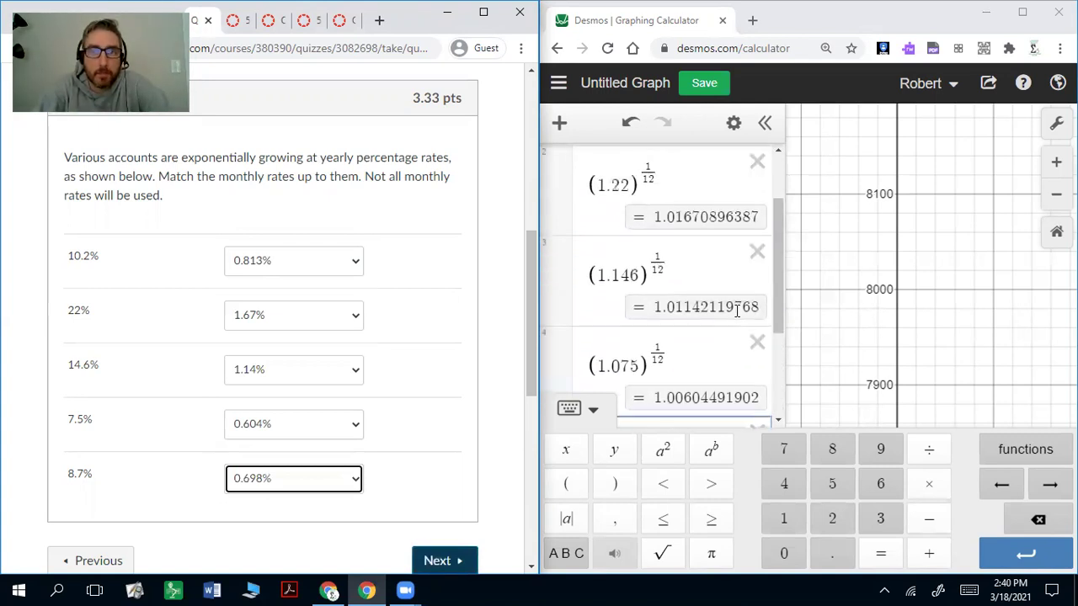
{"action": "left_click", "coordinate": [593, 413]}
{"action": "scroll", "coordinate": [758, 411], "scroll_direction": "up", "scroll_amount": 2}
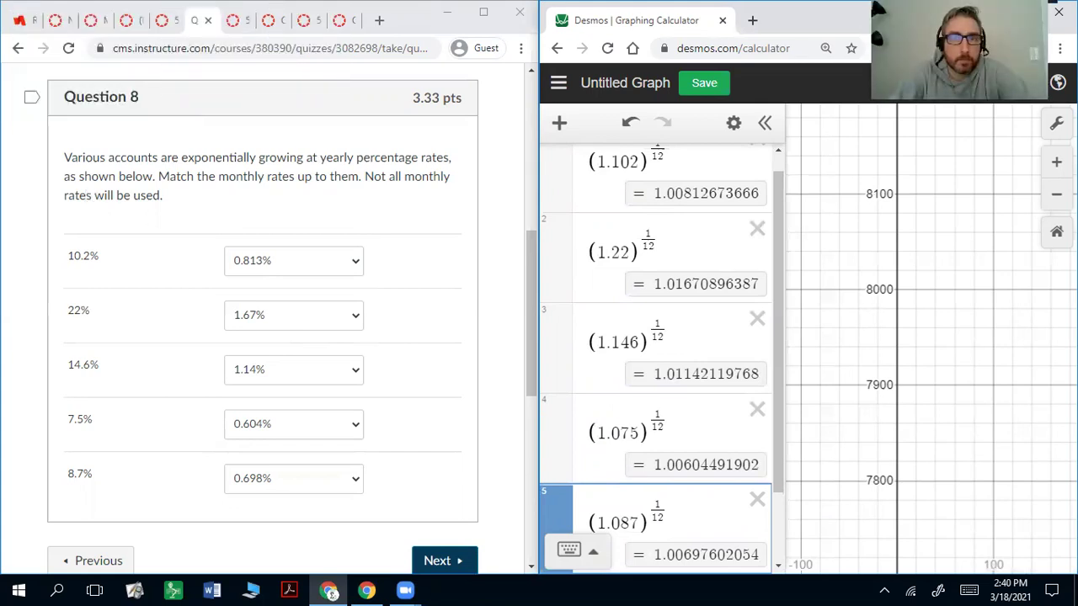
{"action": "left_click", "coordinate": [438, 561]}
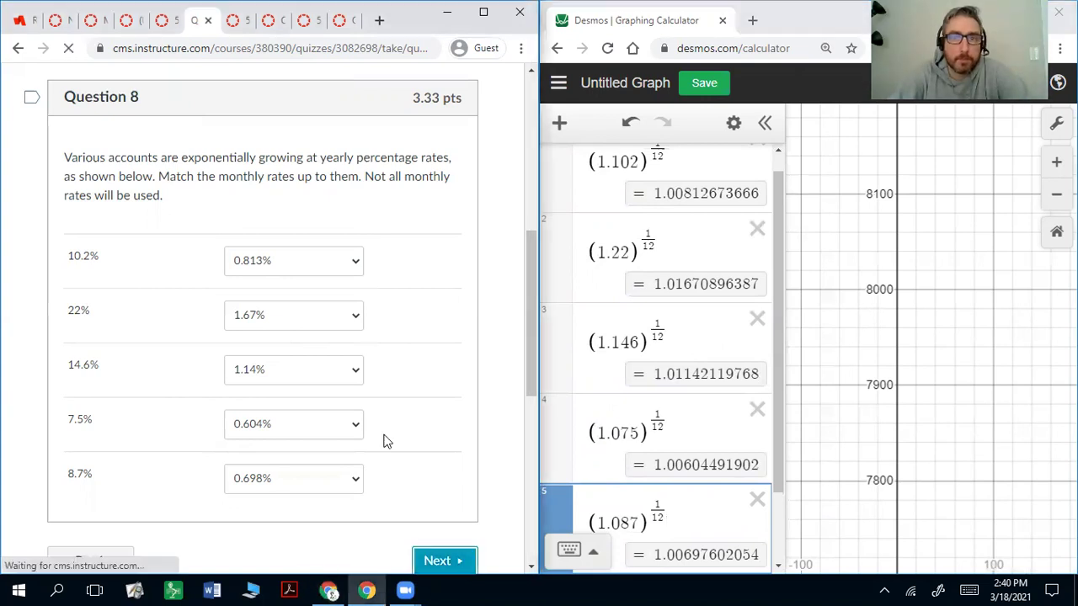
Delete all the old calculations from Desmos for Question 9
{"action": "scroll", "coordinate": [473, 387], "scroll_direction": "down", "scroll_amount": 5}
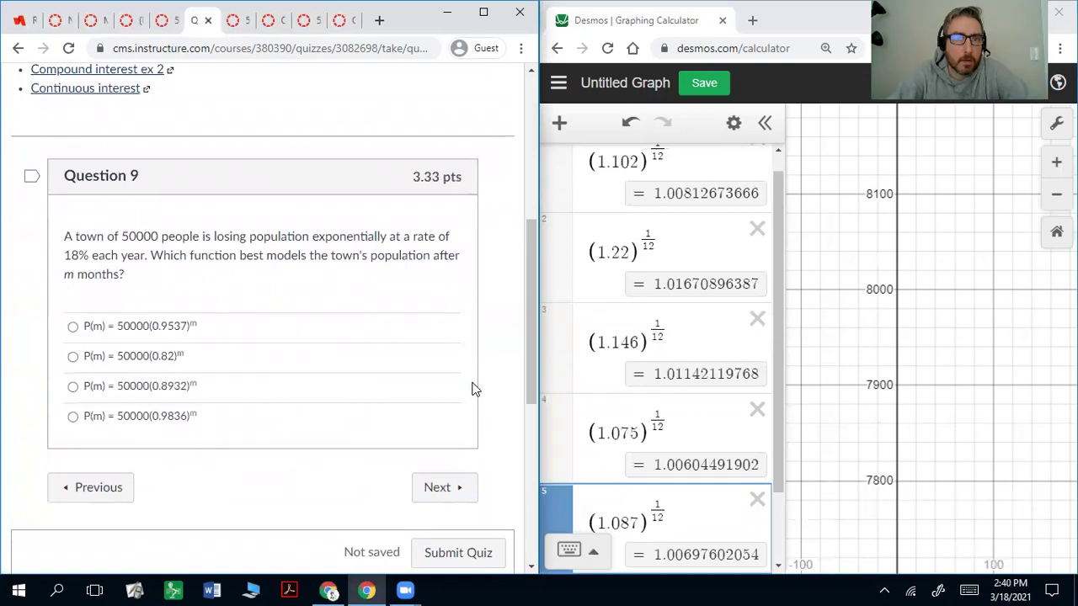
{"action": "scroll", "coordinate": [760, 240], "scroll_direction": "up", "scroll_amount": 1}
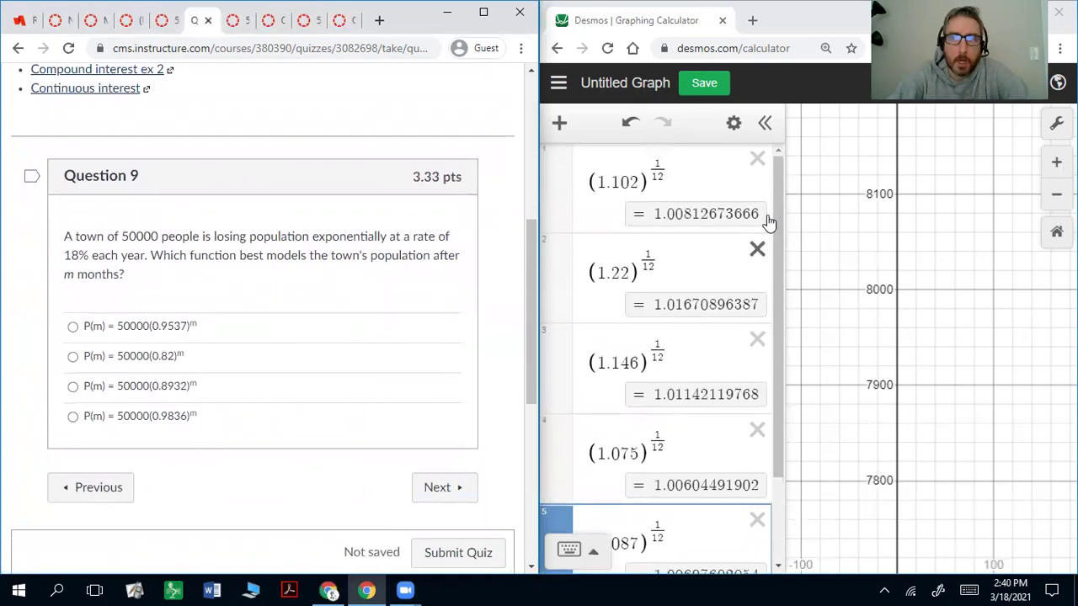
{"action": "left_click", "coordinate": [759, 160]}
{"action": "left_click", "coordinate": [758, 160]}
{"action": "left_click", "coordinate": [759, 160]}
{"action": "left_click", "coordinate": [759, 160]}
{"action": "left_click", "coordinate": [759, 160]}
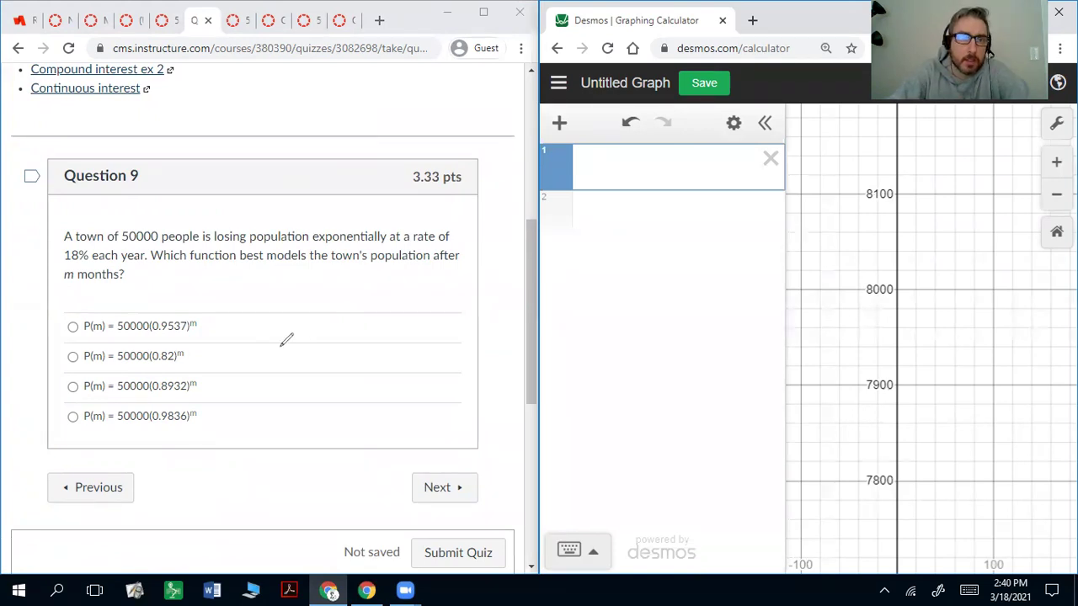
Underline 'losing' and handwrite the setup (1 − .18)^(1/12) below the question
{"action": "left_click_drag", "start_coordinate": [220, 242], "coordinate": [250, 240]}
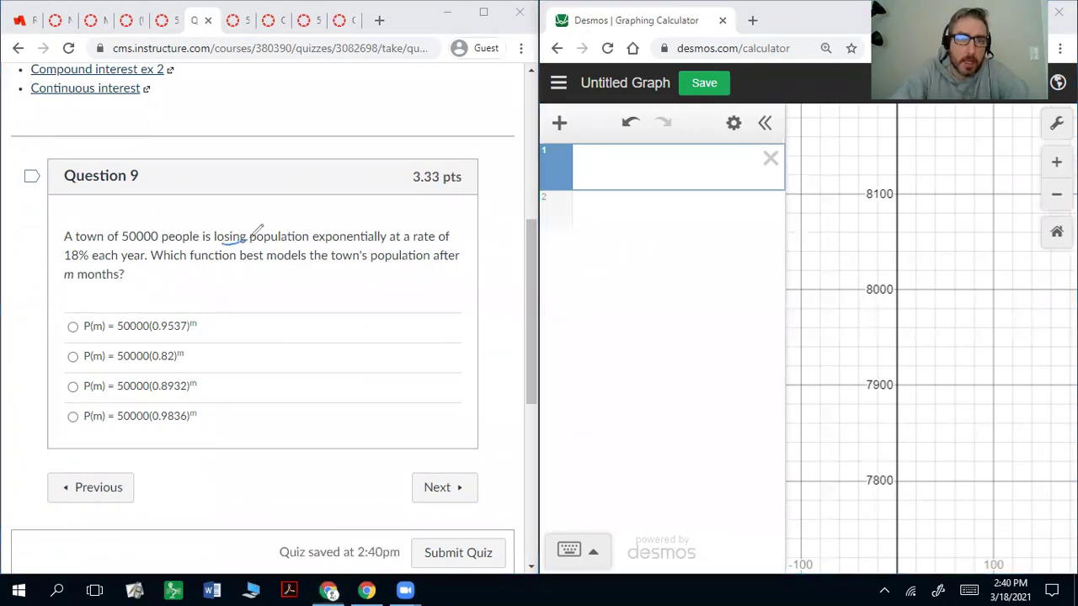
{"action": "mouse_move", "coordinate": [314, 207]}
{"action": "left_mouse_down"}
{"action": "mouse_move", "coordinate": [321, 221]}
{"action": "mouse_move", "coordinate": [337, 210]}
{"action": "left_mouse_up"}
{"action": "mouse_move", "coordinate": [345, 204]}
{"action": "left_mouse_down"}
{"action": "mouse_move", "coordinate": [344, 215]}
{"action": "mouse_move", "coordinate": [358, 203]}
{"action": "left_mouse_up"}
{"action": "mouse_move", "coordinate": [323, 285]}
{"action": "left_mouse_down"}
{"action": "mouse_move", "coordinate": [325, 302]}
{"action": "mouse_move", "coordinate": [365, 300]}
{"action": "mouse_move", "coordinate": [381, 285]}
{"action": "left_mouse_up"}
{"action": "left_click", "coordinate": [354, 299]}
{"action": "left_click_drag", "start_coordinate": [319, 272], "coordinate": [317, 314]}
{"action": "mouse_move", "coordinate": [390, 263]}
{"action": "left_mouse_down"}
{"action": "mouse_move", "coordinate": [392, 300]}
{"action": "mouse_move", "coordinate": [401, 273]}
{"action": "left_mouse_up"}
{"action": "left_click_drag", "start_coordinate": [411, 251], "coordinate": [413, 276]}
{"action": "left_click_drag", "start_coordinate": [417, 268], "coordinate": [436, 274]}
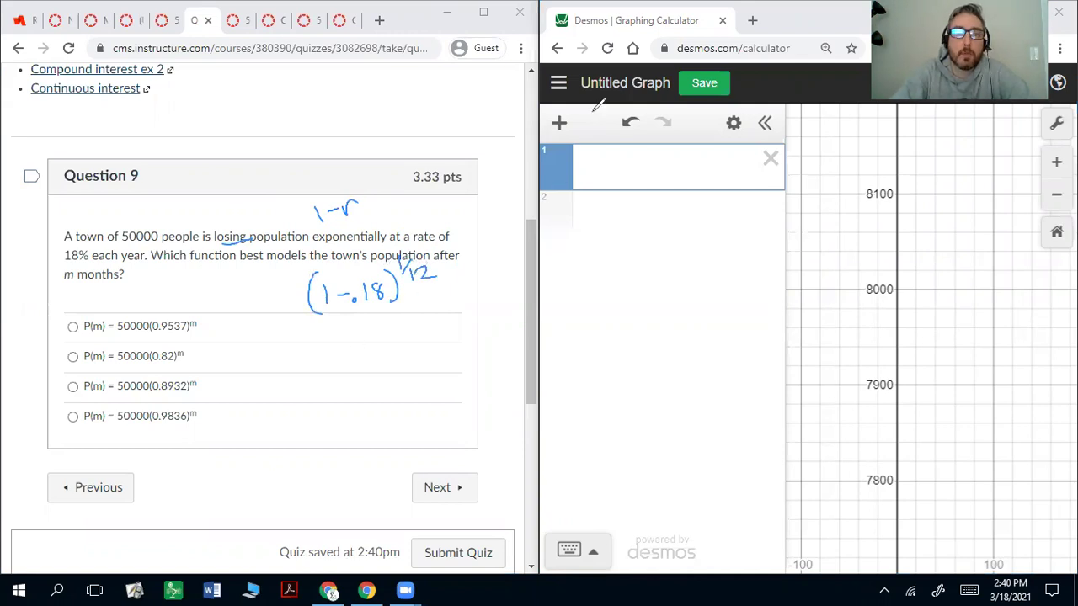
Compute 1 − .18 = .82 in Desmos and rewrite the note as (.82)^(1/12)
{"action": "left_click", "coordinate": [589, 165]}
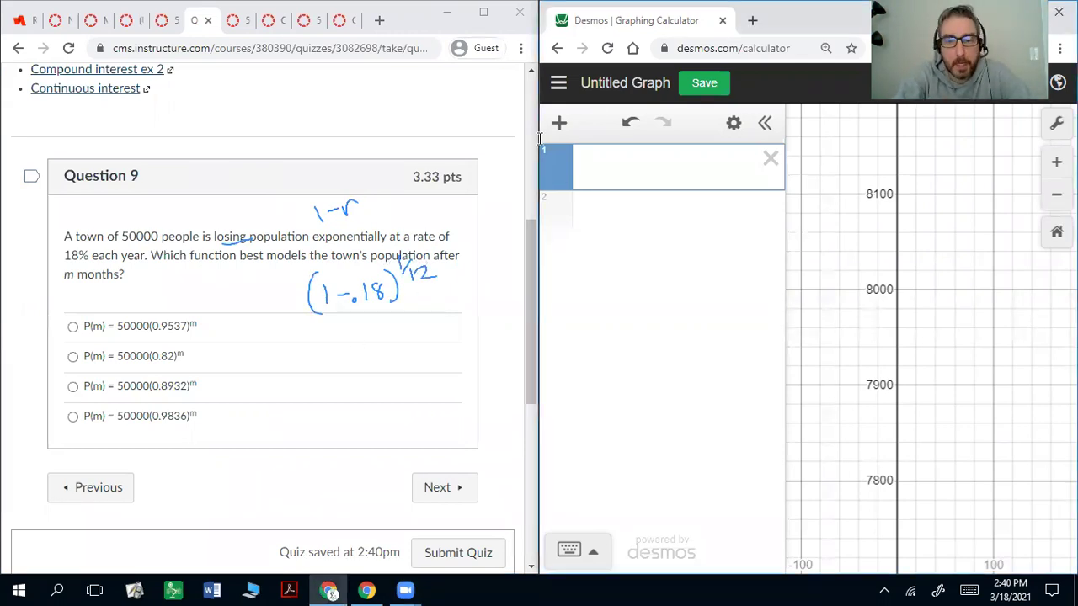
{"action": "type", "text": "1 −.18"}
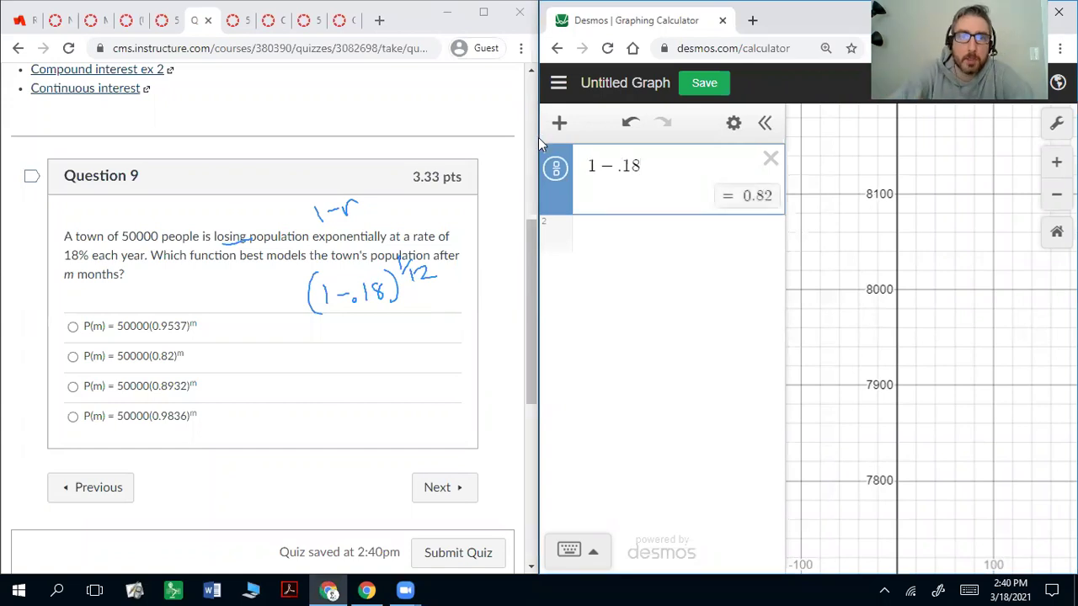
{"action": "left_click", "coordinate": [348, 359]}
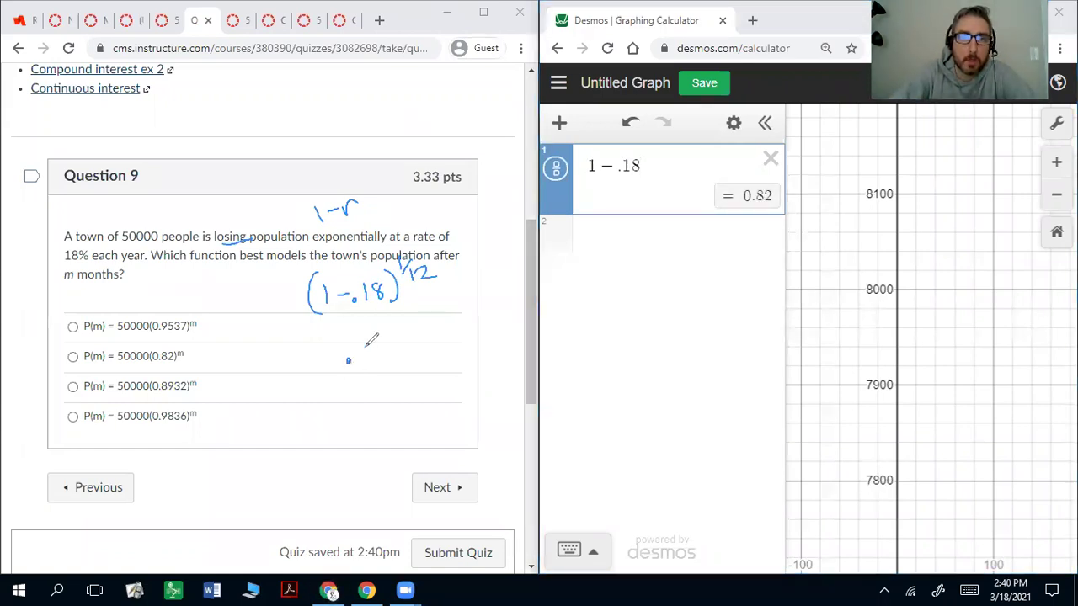
{"action": "mouse_move", "coordinate": [371, 345]}
{"action": "left_mouse_down"}
{"action": "mouse_move", "coordinate": [387, 357]}
{"action": "mouse_move", "coordinate": [342, 379]}
{"action": "left_mouse_up"}
{"action": "mouse_move", "coordinate": [405, 325]}
{"action": "left_mouse_down"}
{"action": "mouse_move", "coordinate": [408, 357]}
{"action": "mouse_move", "coordinate": [416, 327]}
{"action": "left_mouse_up"}
{"action": "mouse_move", "coordinate": [423, 328]}
{"action": "left_mouse_down"}
{"action": "mouse_move", "coordinate": [437, 311]}
{"action": "mouse_move", "coordinate": [440, 330]}
{"action": "left_mouse_up"}
{"action": "left_click_drag", "start_coordinate": [443, 320], "coordinate": [453, 329]}
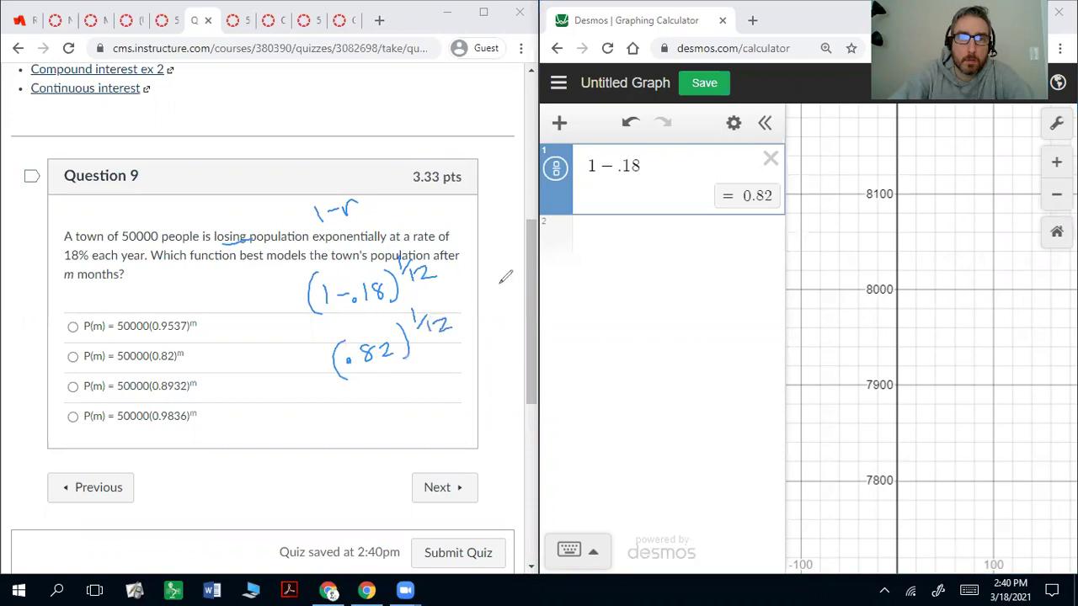
Evaluate .82^(1/12) ≈ 0.9836 in Desmos, circle the 50000(0.9836)^m choice, and go on
{"action": "left_click", "coordinate": [535, 180]}
{"action": "key", "text": "Return"}
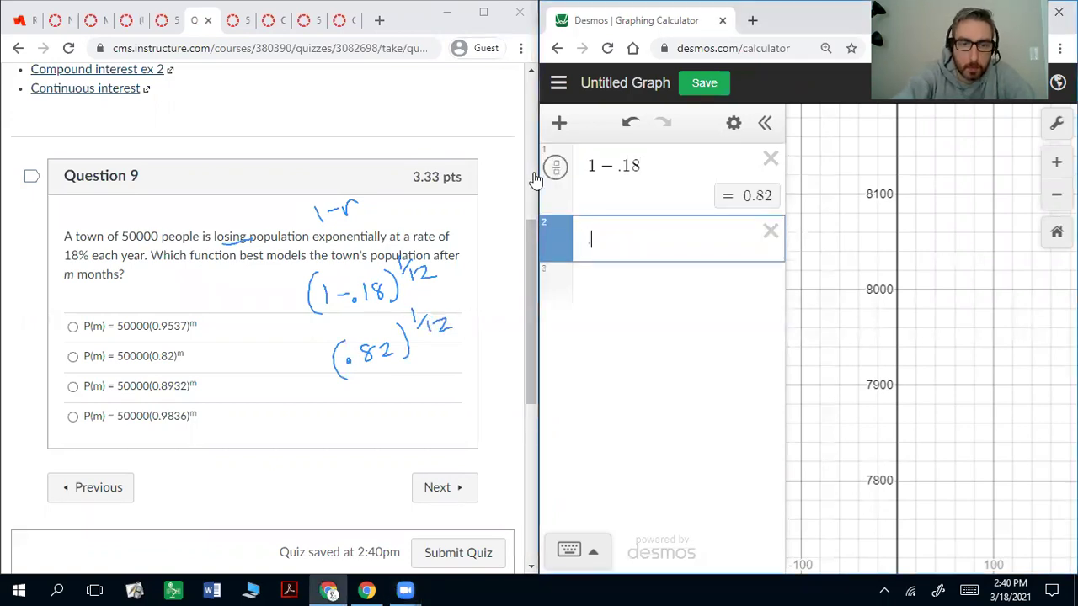
{"action": "type", "text": ".82^1/12"}
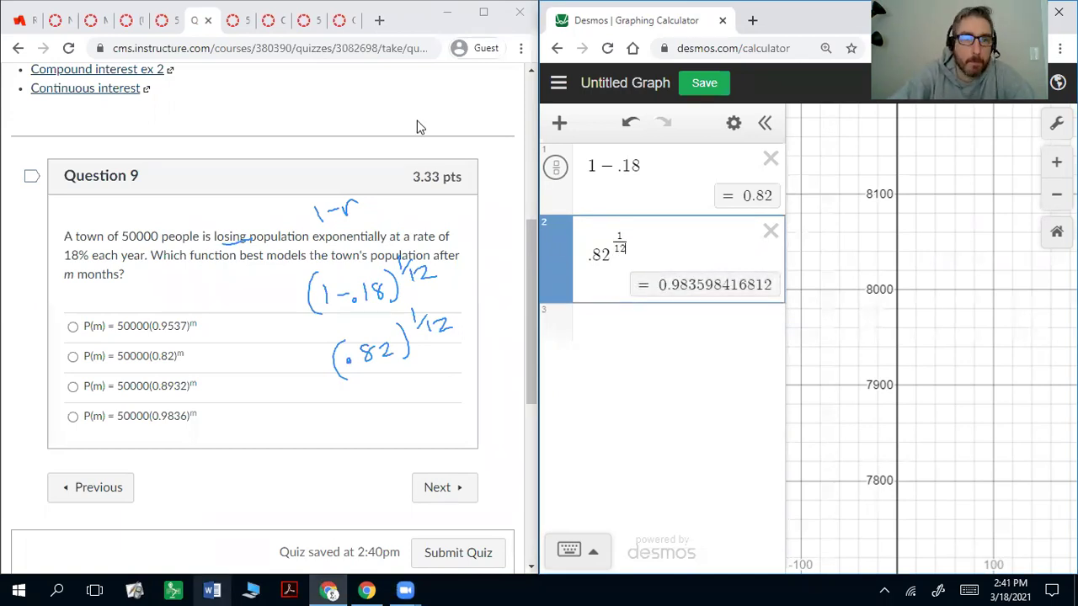
{"action": "mouse_move", "coordinate": [353, 404]}
{"action": "left_mouse_down"}
{"action": "mouse_move", "coordinate": [411, 380]}
{"action": "mouse_move", "coordinate": [435, 404]}
{"action": "left_mouse_up"}
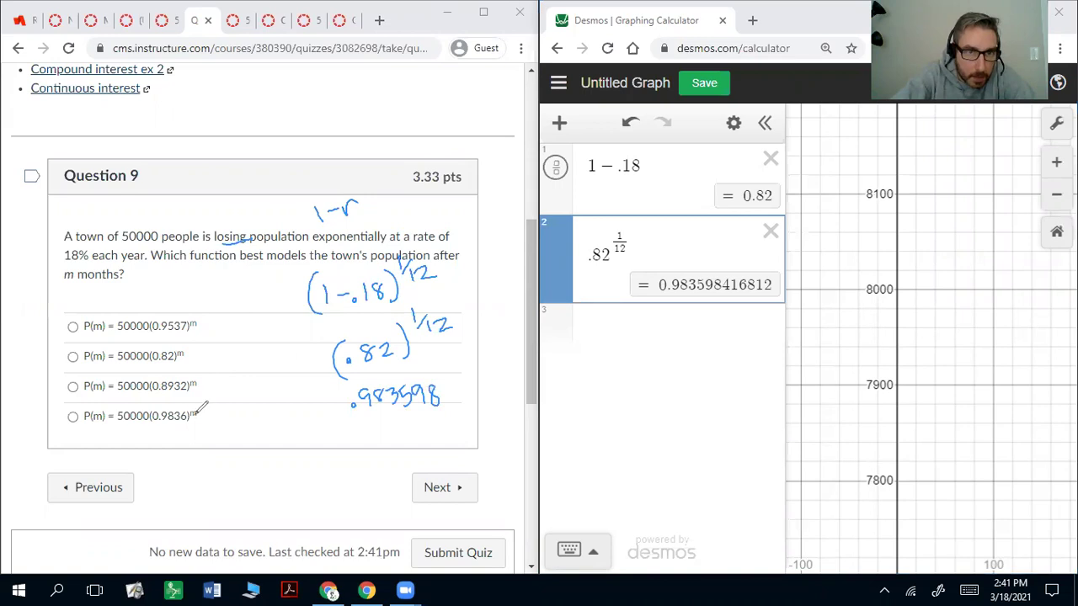
{"action": "left_click_drag", "start_coordinate": [73, 403], "coordinate": [78, 405]}
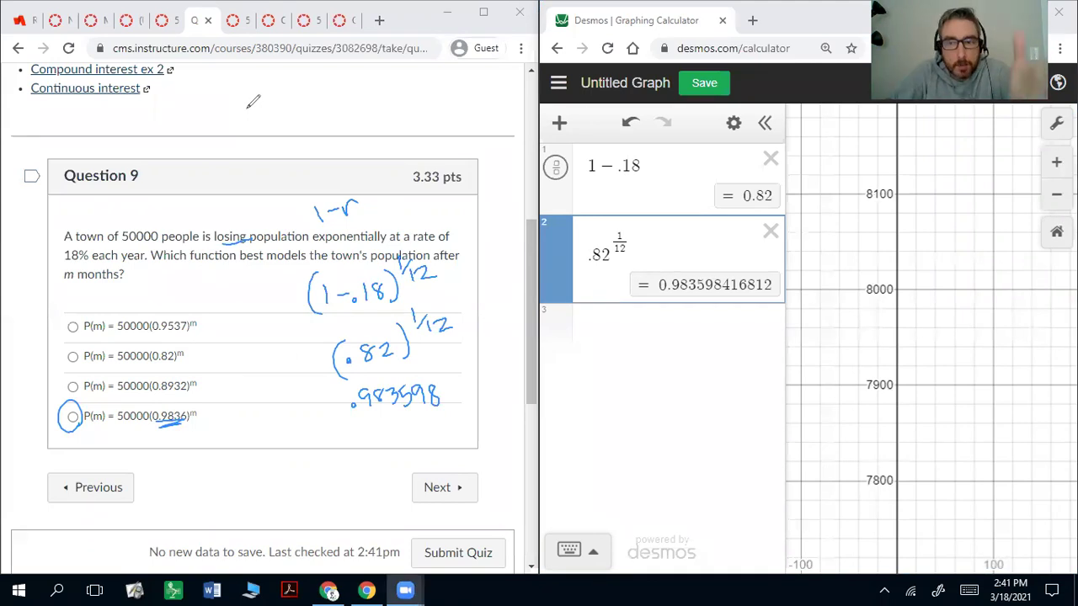
{"action": "left_click", "coordinate": [442, 491]}
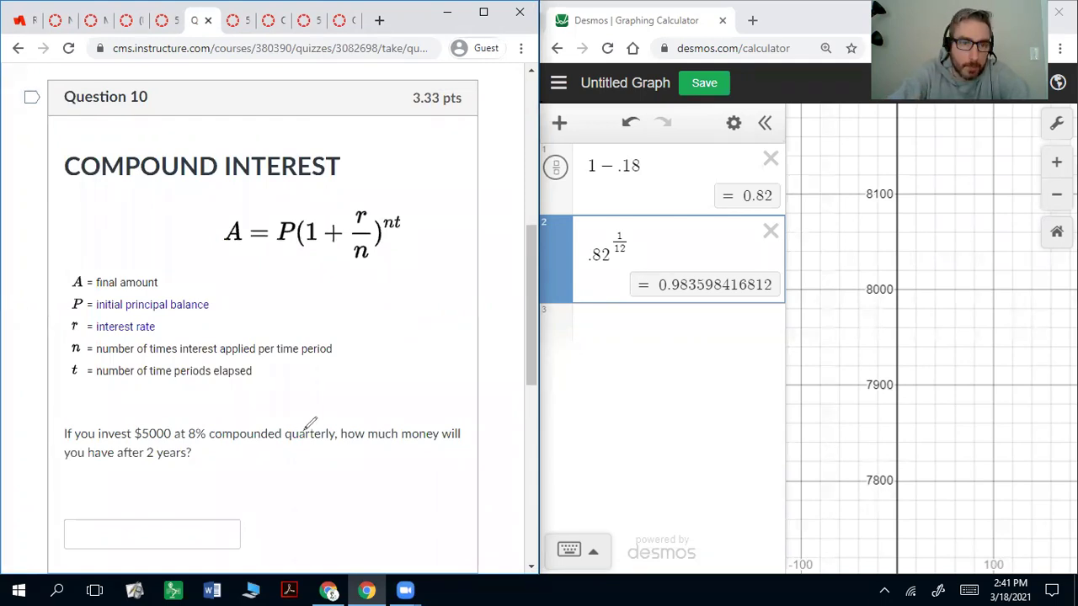
Underline quarterly and 8%, and label the formula with n, r = .08, P = 5000 and t
{"action": "left_click_drag", "start_coordinate": [291, 440], "coordinate": [336, 440]}
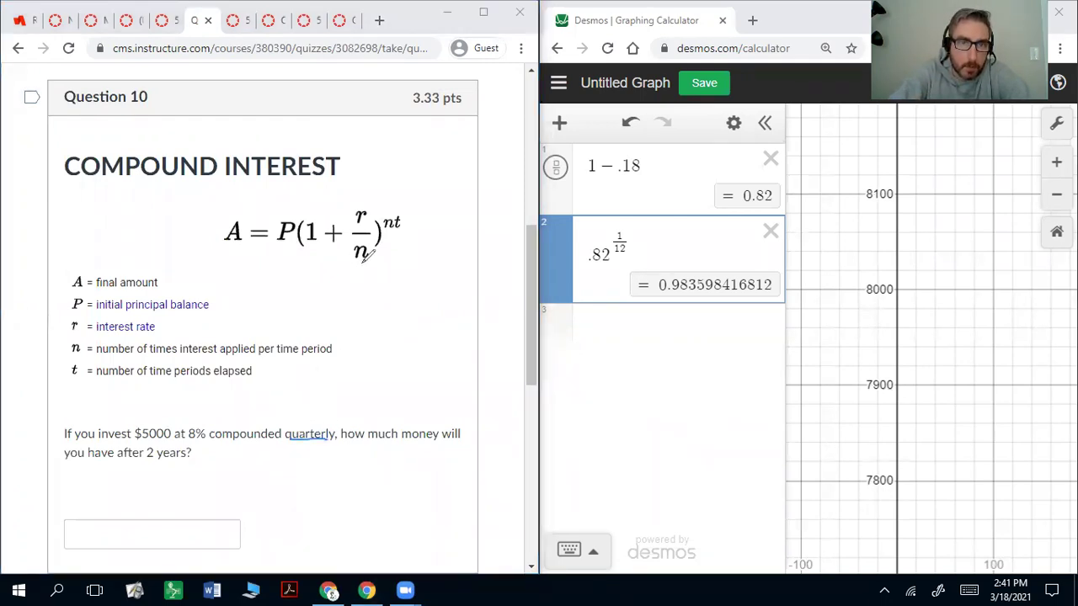
{"action": "left_click_drag", "start_coordinate": [360, 272], "coordinate": [385, 287]}
{"action": "left_click_drag", "start_coordinate": [189, 439], "coordinate": [207, 439]}
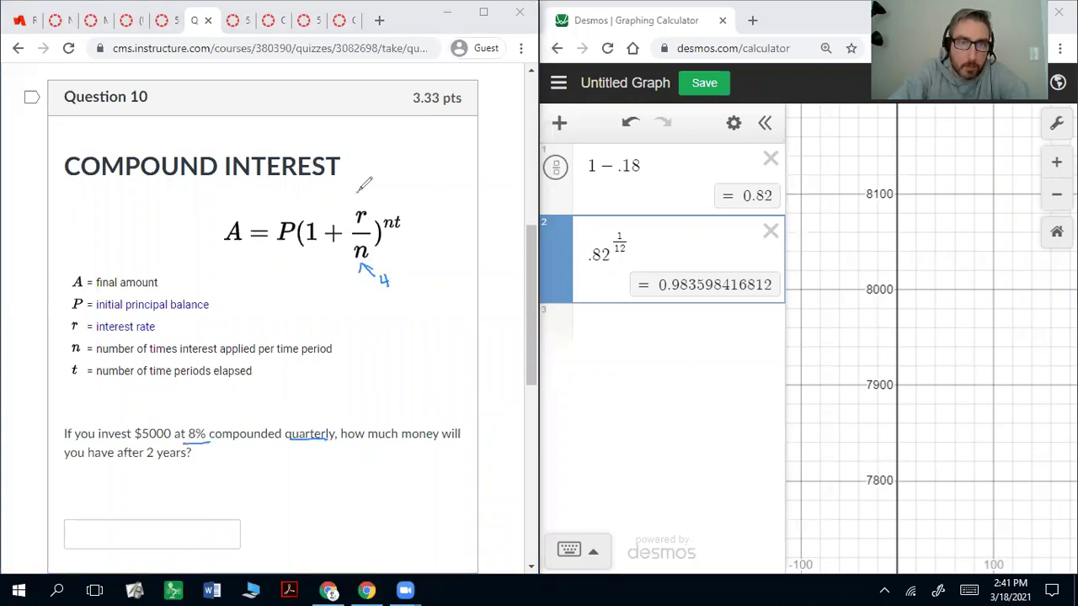
{"action": "left_click_drag", "start_coordinate": [358, 192], "coordinate": [371, 187]}
{"action": "left_click_drag", "start_coordinate": [383, 246], "coordinate": [393, 244]}
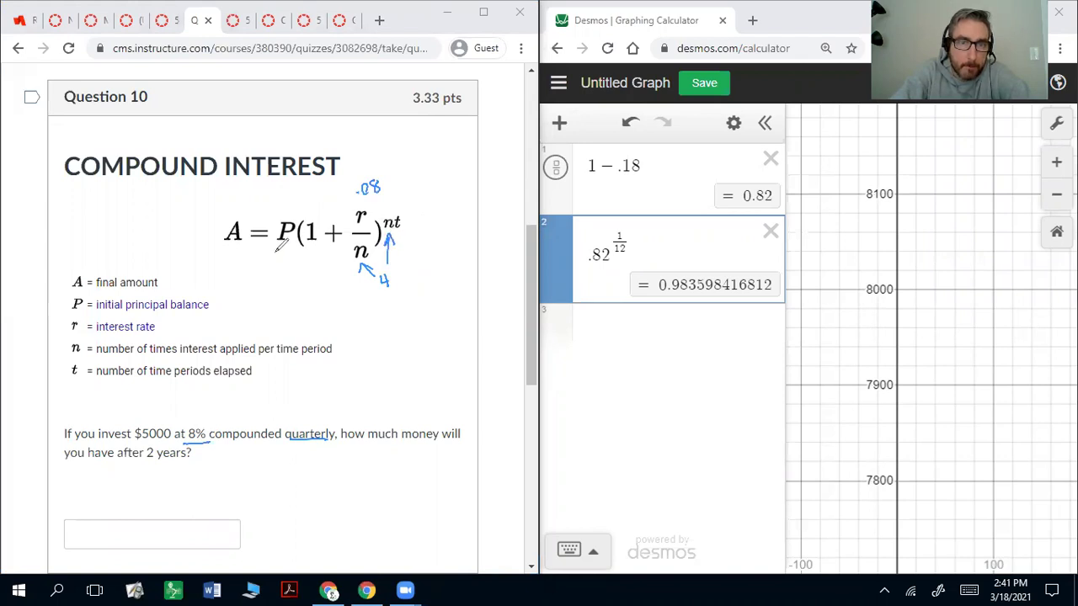
{"action": "left_click_drag", "start_coordinate": [284, 273], "coordinate": [279, 249]}
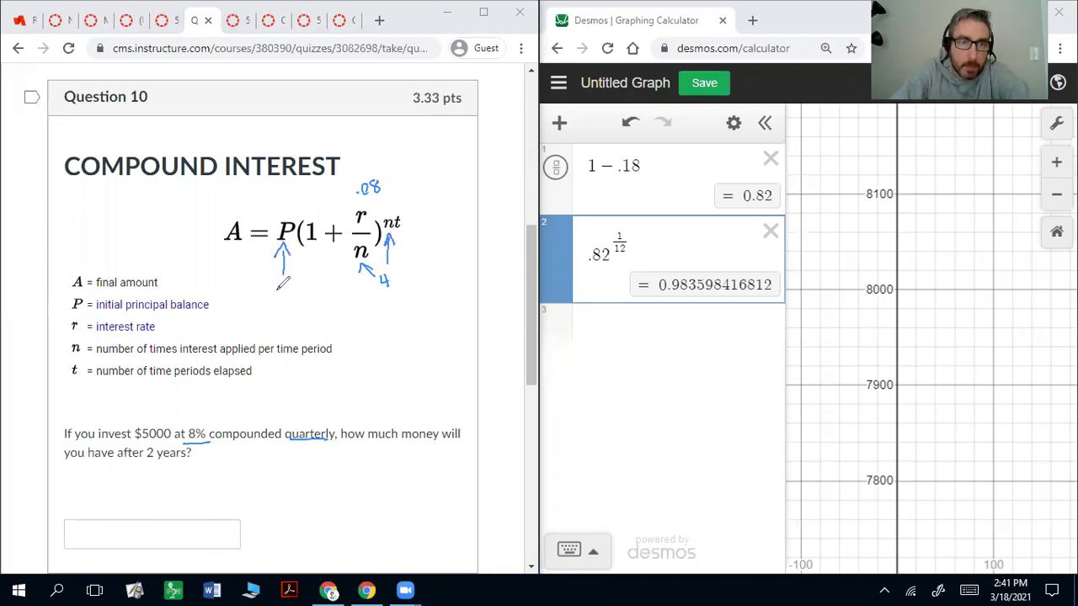
{"action": "left_click_drag", "start_coordinate": [275, 289], "coordinate": [309, 287]}
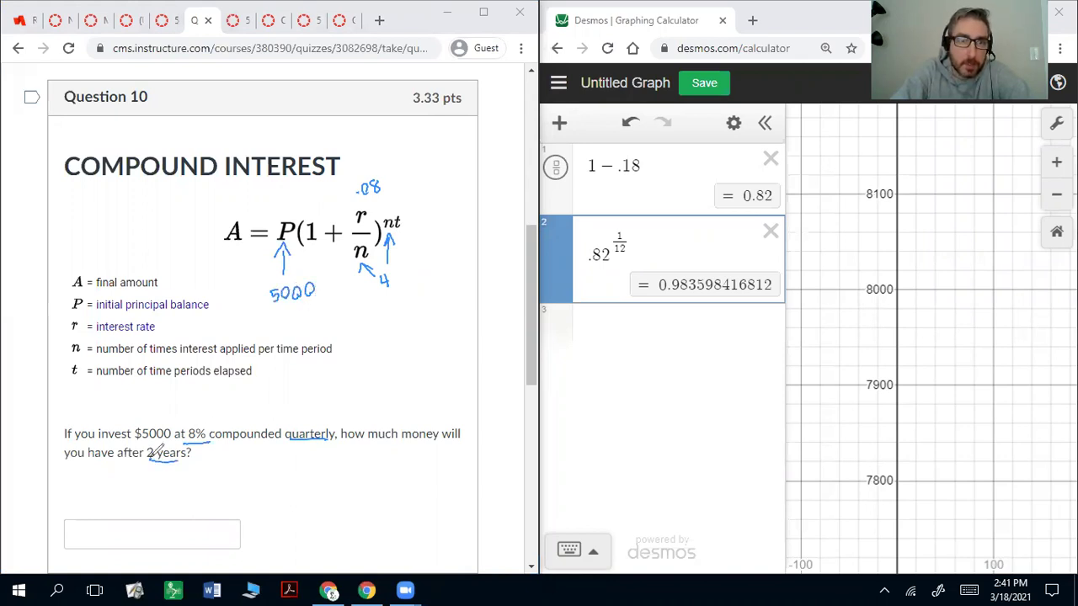
{"action": "mouse_move", "coordinate": [425, 196]}
{"action": "left_mouse_down"}
{"action": "mouse_move", "coordinate": [405, 216]}
{"action": "mouse_move", "coordinate": [448, 192]}
{"action": "left_mouse_up"}
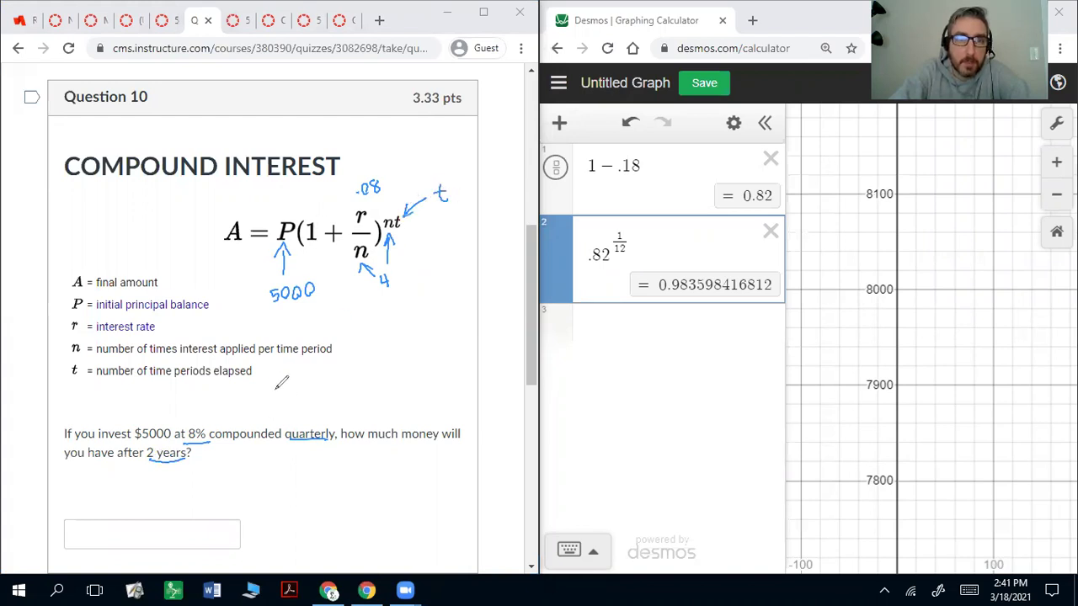
Handwrite the substituted expression 5000(1 + .08/4)^(4·2) below the formula
{"action": "mouse_move", "coordinate": [283, 384]}
{"action": "left_mouse_down"}
{"action": "mouse_move", "coordinate": [286, 396]}
{"action": "mouse_move", "coordinate": [390, 381]}
{"action": "left_mouse_up"}
{"action": "left_click_drag", "start_coordinate": [380, 373], "coordinate": [438, 365]}
{"action": "left_click_drag", "start_coordinate": [428, 371], "coordinate": [433, 384]}
{"action": "left_click_drag", "start_coordinate": [446, 337], "coordinate": [453, 386]}
{"action": "left_click_drag", "start_coordinate": [454, 327], "coordinate": [460, 334]}
{"action": "mouse_move", "coordinate": [459, 327]}
{"action": "left_mouse_down"}
{"action": "mouse_move", "coordinate": [459, 339]}
{"action": "mouse_move", "coordinate": [484, 332]}
{"action": "left_mouse_up"}
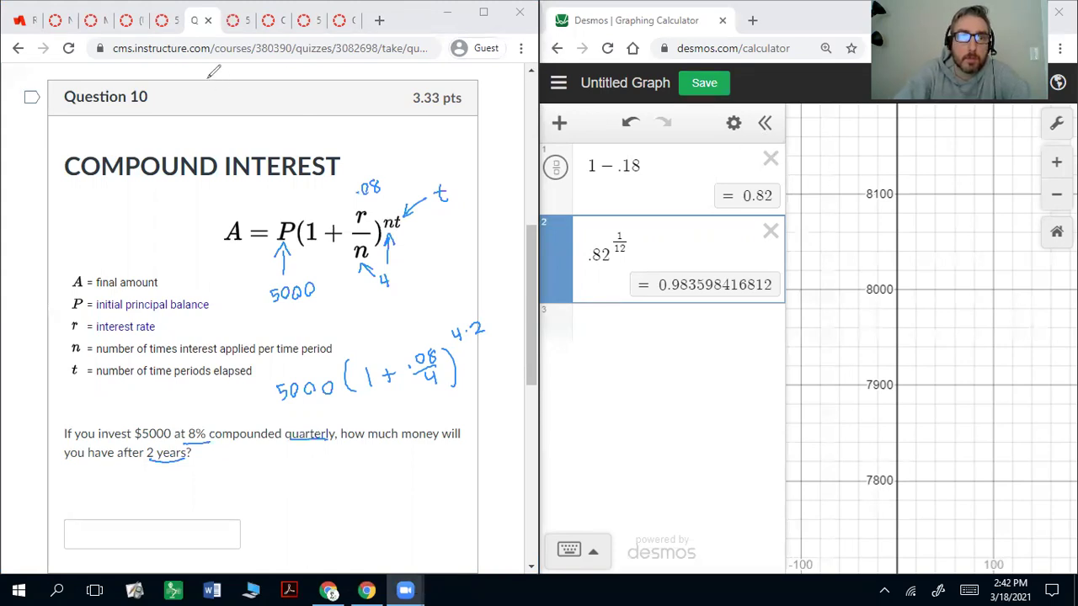
Clear Desmos and evaluate (1+.08/4) and 5000(1.02)^8 ≈ 5858.30
{"action": "left_click", "coordinate": [771, 159]}
{"action": "left_click", "coordinate": [771, 158]}
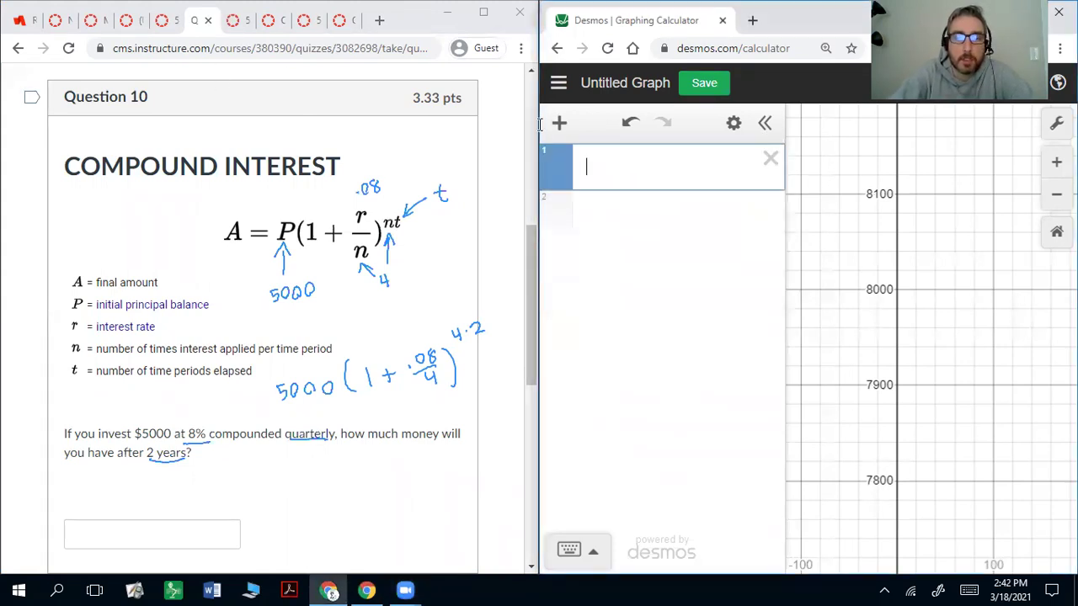
{"action": "type", "text": "(1+."}
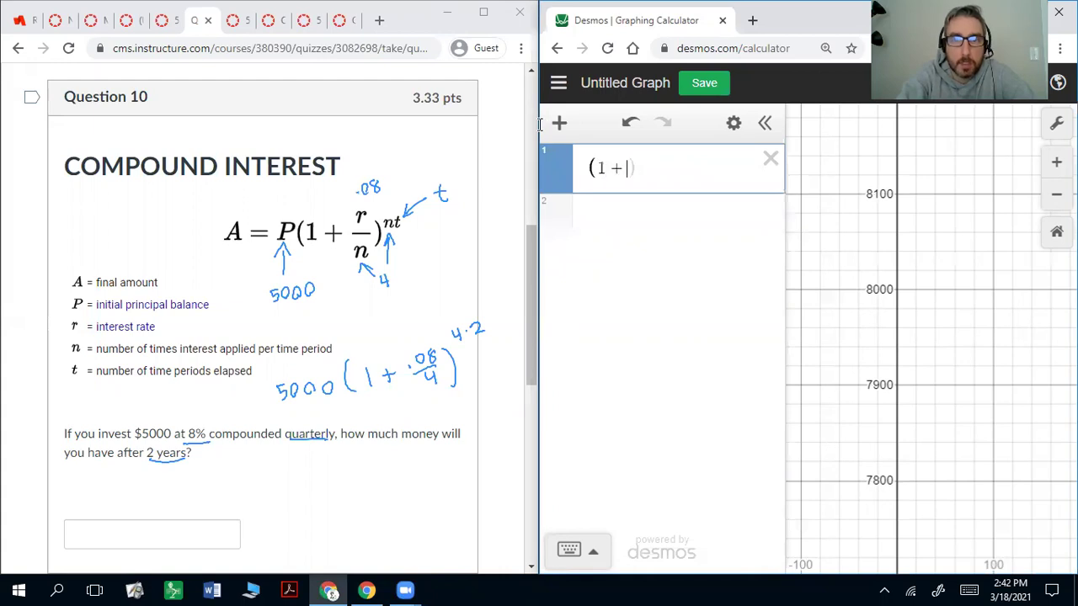
{"action": "type", "text": "08/4"}
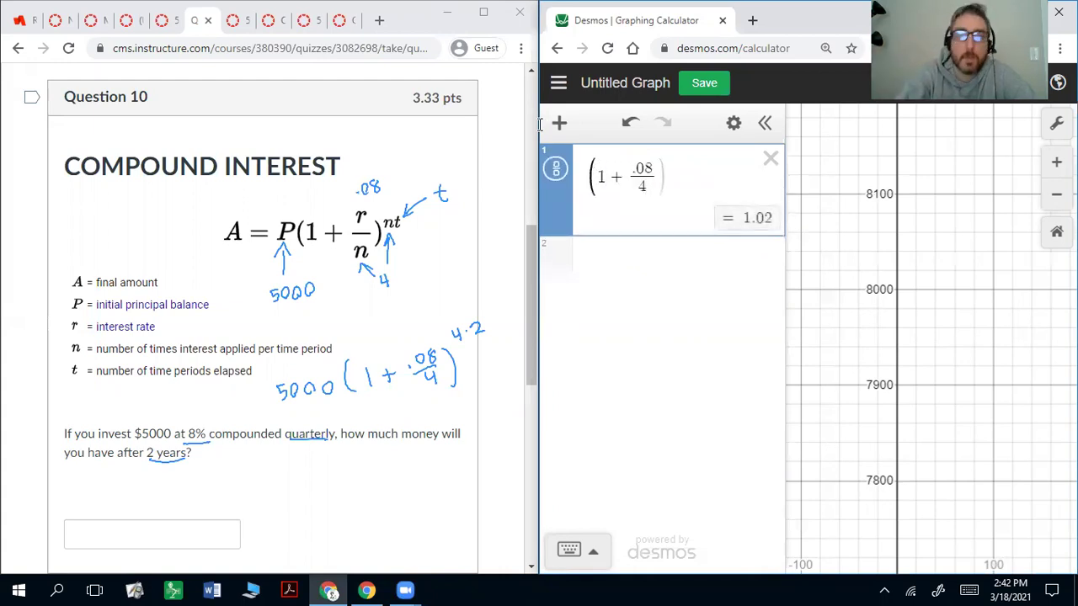
{"action": "left_click", "coordinate": [541, 341]}
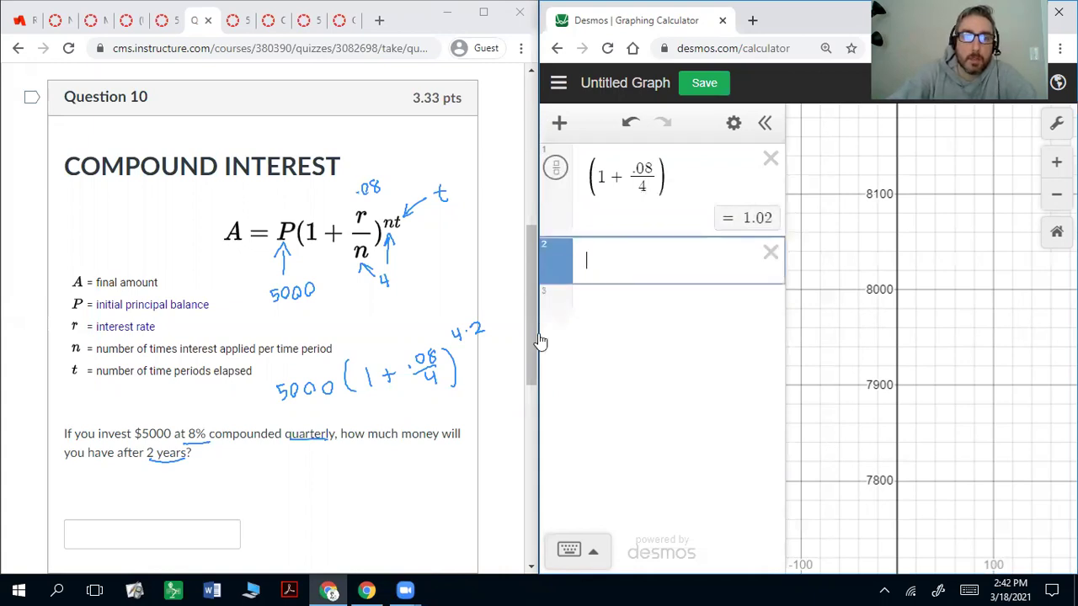
{"action": "type", "text": "5000"}
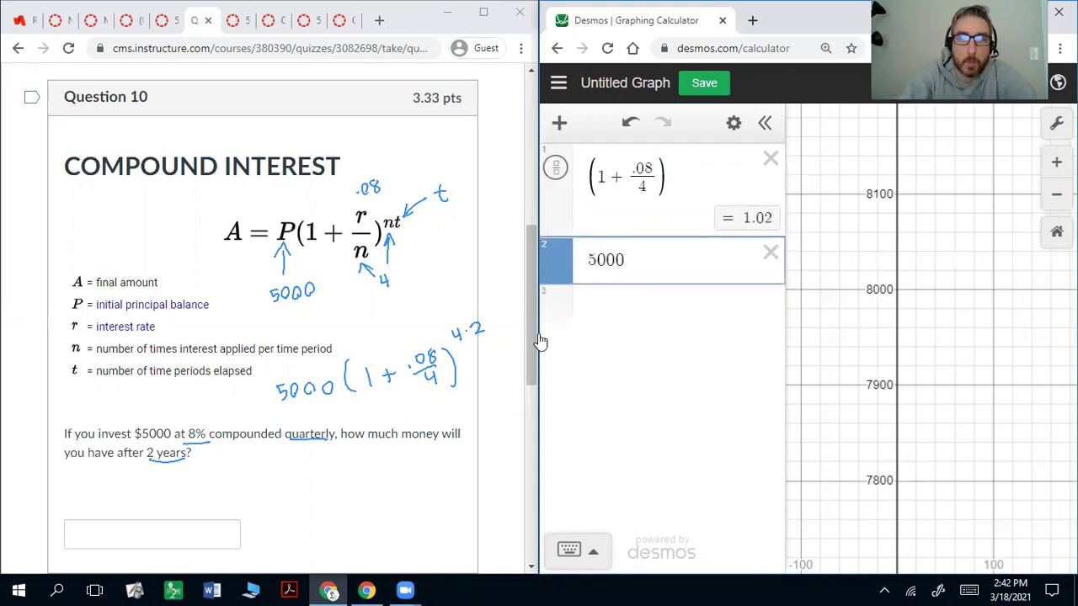
{"action": "type", "text": "(1.02)"}
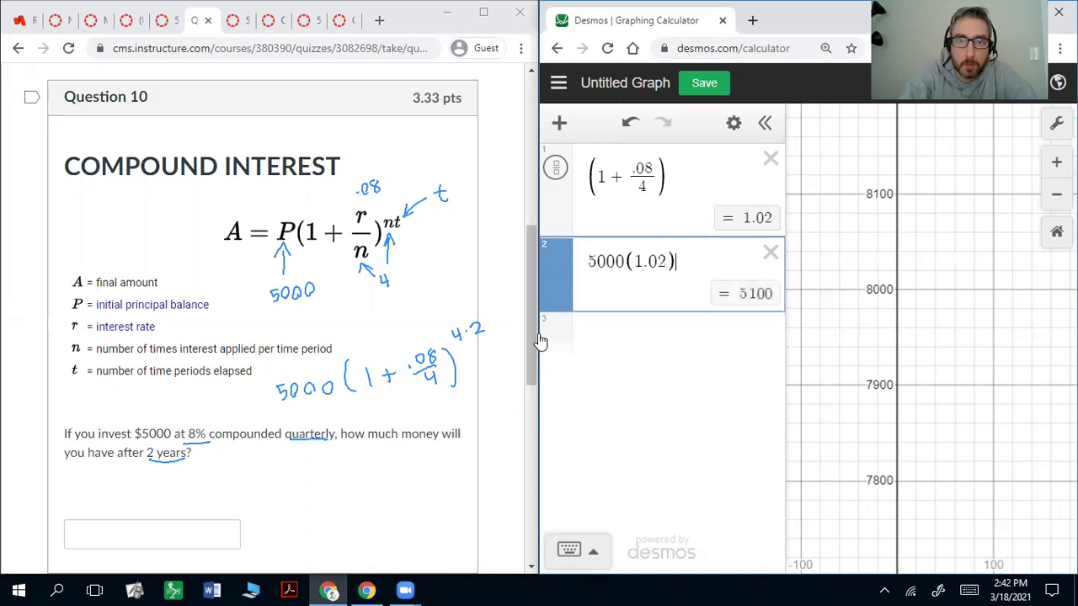
{"action": "type", "text": "^8"}
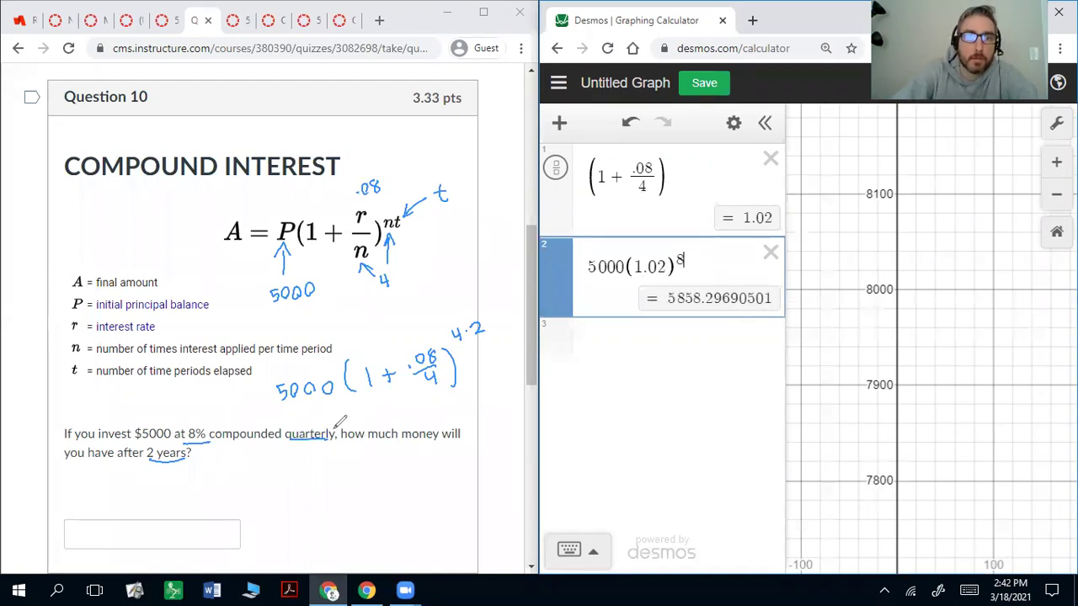
Handwrite and circle the answer $5858.30 beside Question 10
{"action": "mouse_move", "coordinate": [331, 470]}
{"action": "left_mouse_down"}
{"action": "mouse_move", "coordinate": [397, 470]}
{"action": "mouse_move", "coordinate": [388, 481]}
{"action": "left_mouse_up"}
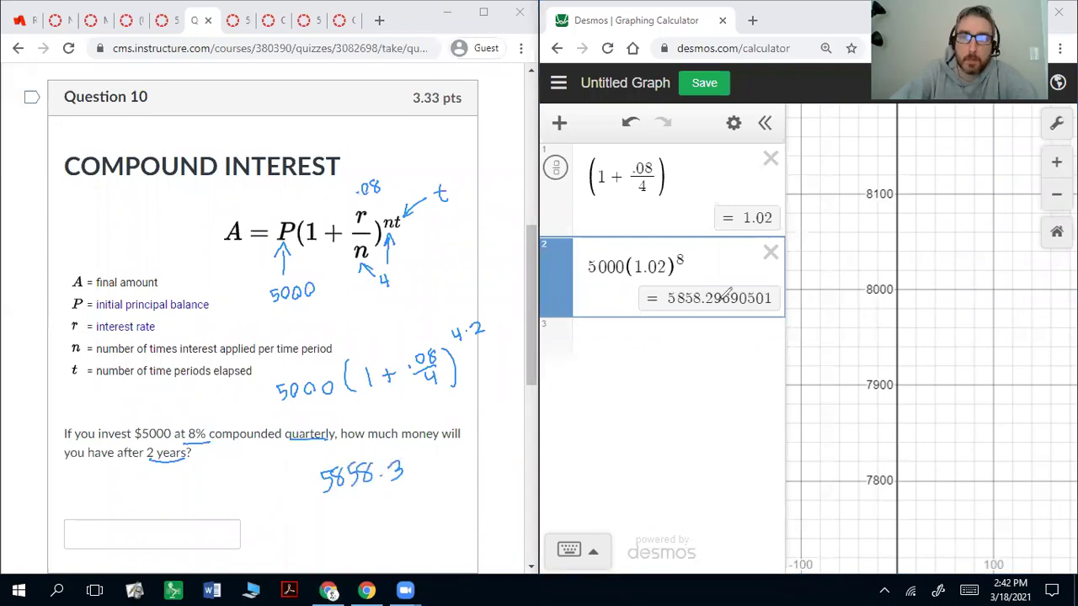
{"action": "mouse_move", "coordinate": [362, 503]}
{"action": "left_mouse_down"}
{"action": "mouse_move", "coordinate": [324, 508]}
{"action": "mouse_move", "coordinate": [281, 482]}
{"action": "mouse_move", "coordinate": [287, 490]}
{"action": "left_mouse_up"}
{"action": "left_click_drag", "start_coordinate": [293, 467], "coordinate": [292, 495]}
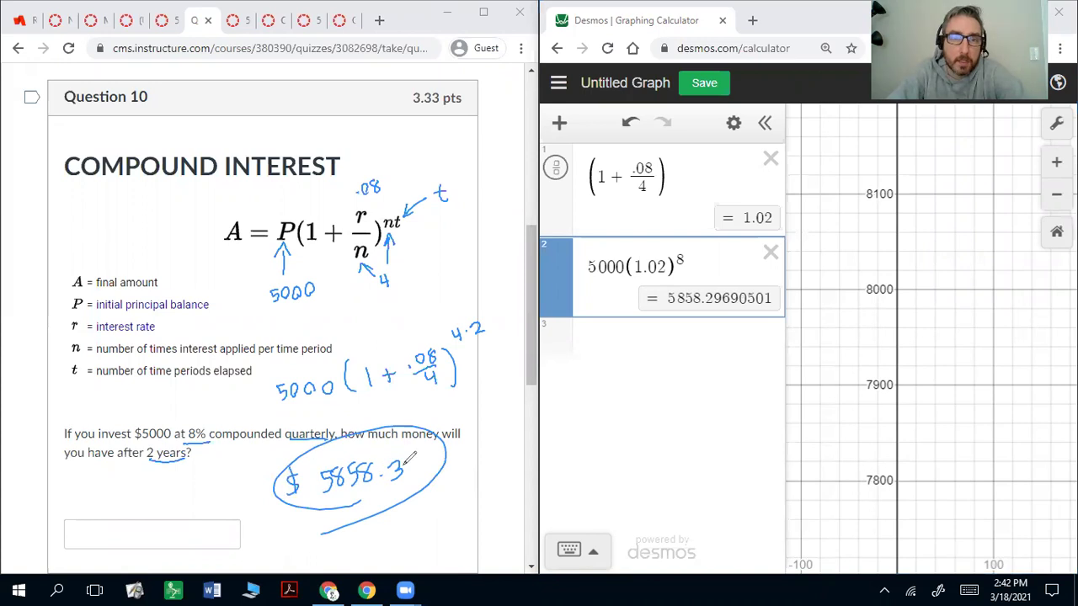
{"action": "left_click_drag", "start_coordinate": [410, 460], "coordinate": [407, 459]}
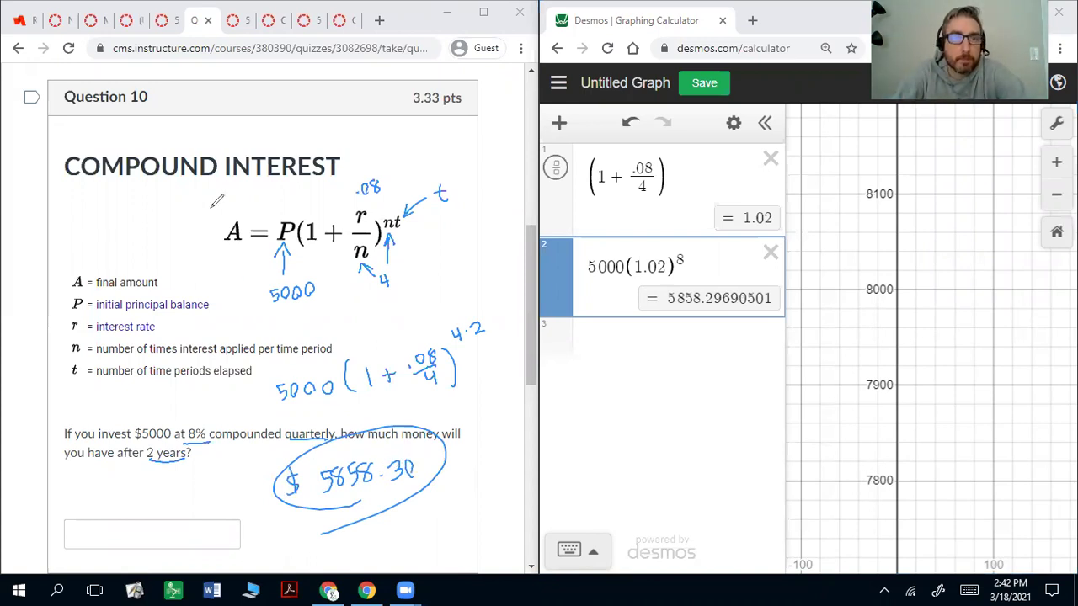
{"action": "scroll", "coordinate": [438, 405], "scroll_direction": "down", "scroll_amount": 2}
Advance to Question 11, clear Desmos, and handwrite (1 + .06/4) with r = .06 noted
{"action": "left_click", "coordinate": [442, 459]}
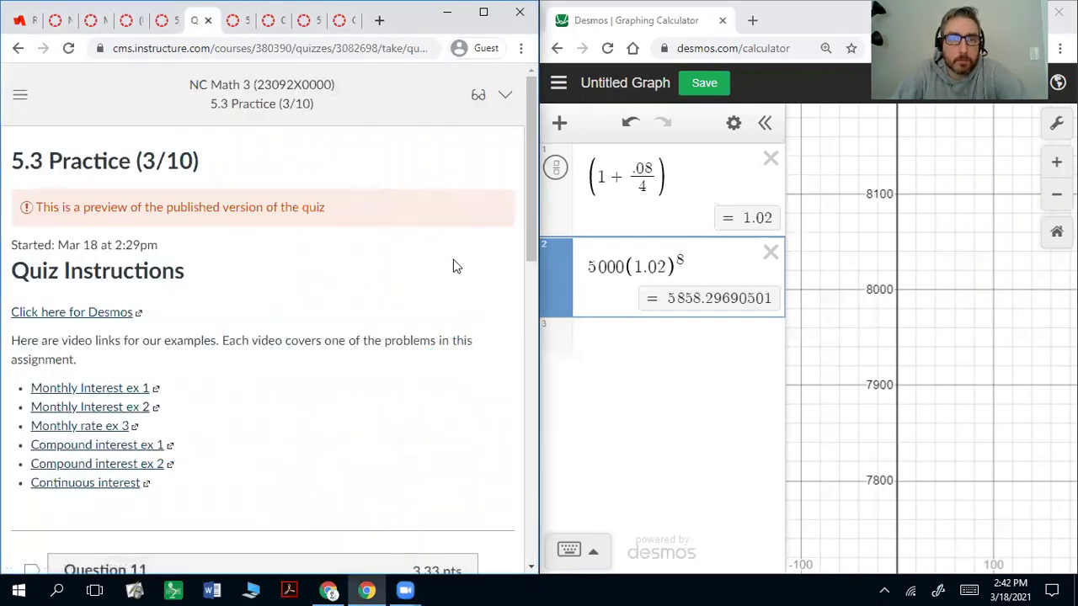
{"action": "scroll", "coordinate": [452, 264], "scroll_direction": "down", "scroll_amount": 5}
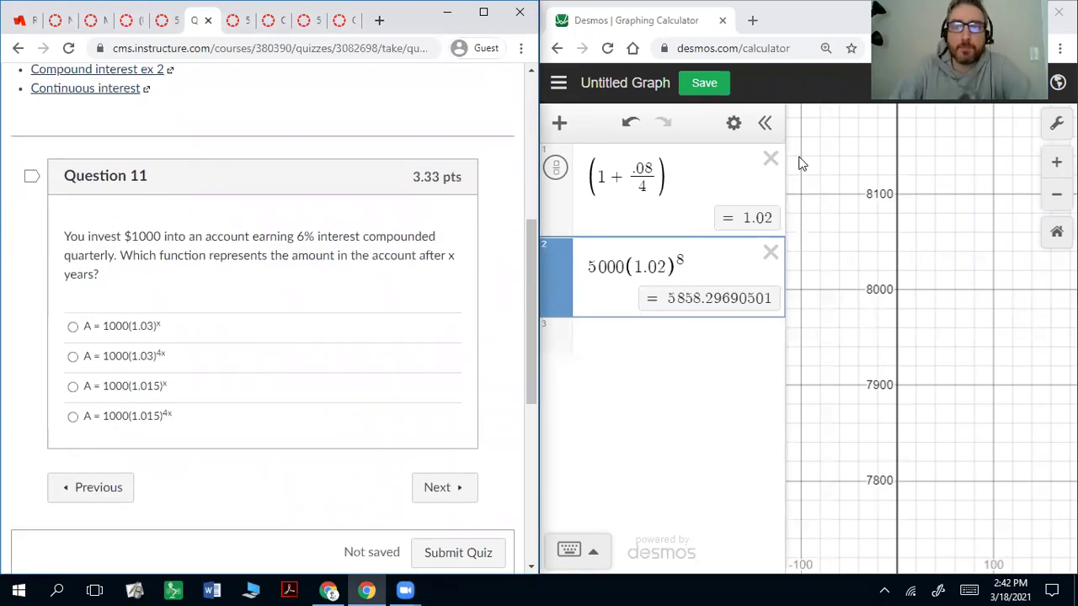
{"action": "left_click", "coordinate": [770, 160]}
{"action": "left_click", "coordinate": [771, 160]}
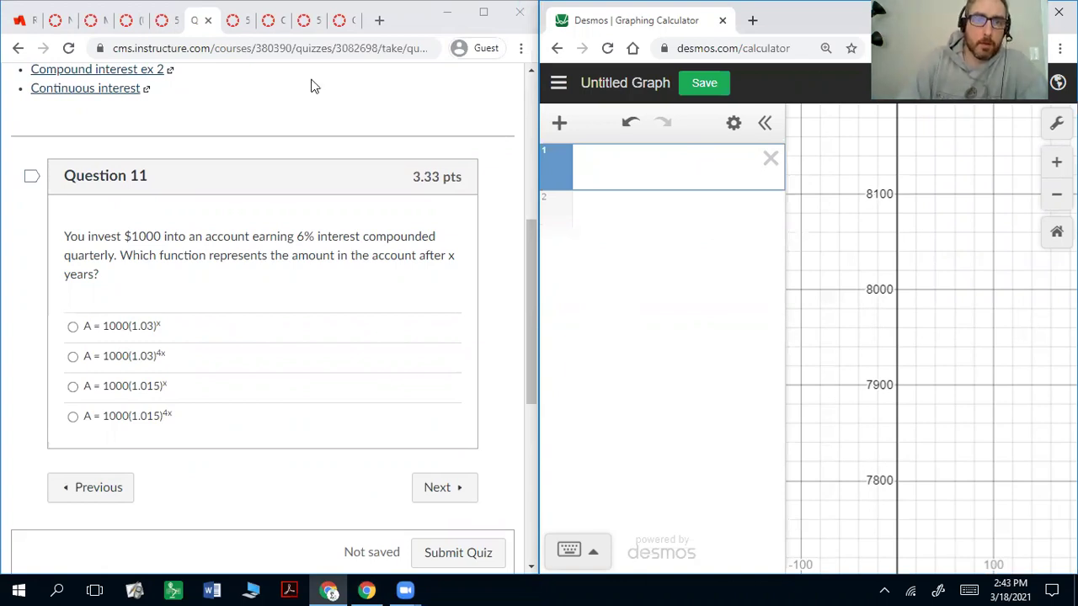
{"action": "mouse_move", "coordinate": [267, 303]}
{"action": "left_mouse_down"}
{"action": "mouse_move", "coordinate": [268, 320]}
{"action": "mouse_move", "coordinate": [289, 312]}
{"action": "left_mouse_up"}
{"action": "left_click_drag", "start_coordinate": [283, 305], "coordinate": [283, 321]}
{"action": "left_click_drag", "start_coordinate": [299, 218], "coordinate": [327, 216]}
{"action": "left_click", "coordinate": [334, 222]}
{"action": "left_click_drag", "start_coordinate": [319, 221], "coordinate": [346, 222]}
{"action": "left_click_drag", "start_coordinate": [315, 297], "coordinate": [336, 308]}
{"action": "left_click_drag", "start_coordinate": [320, 312], "coordinate": [324, 326]}
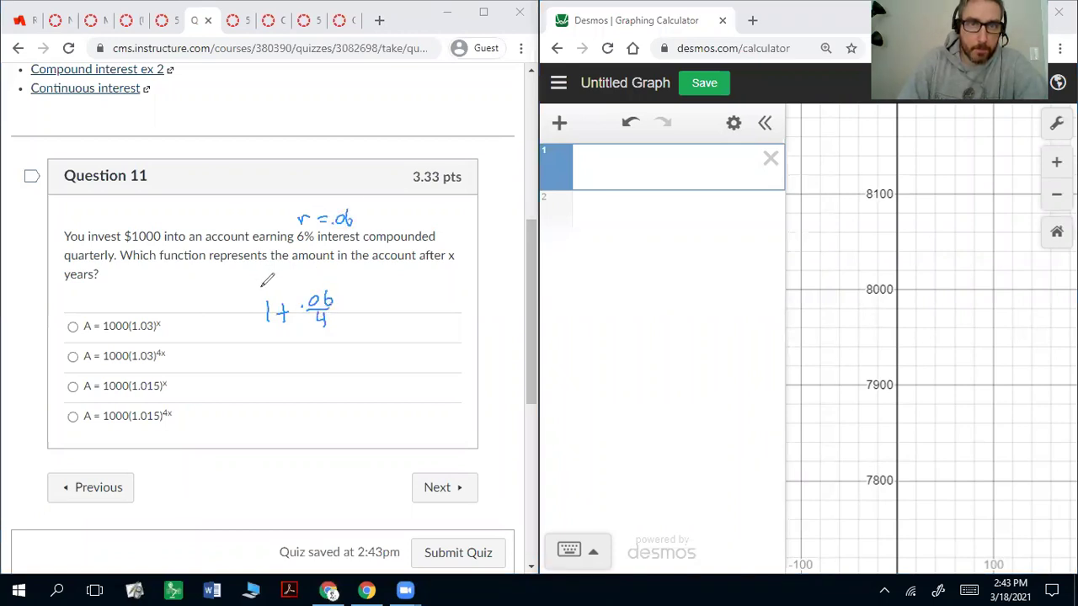
{"action": "left_click_drag", "start_coordinate": [261, 288], "coordinate": [254, 340]}
{"action": "left_click_drag", "start_coordinate": [350, 287], "coordinate": [348, 327]}
Complete the handwritten A = 1000(1 + .06/4)^4x and compute 1 + .06/4 = 1.015 in Desmos
{"action": "left_click_drag", "start_coordinate": [358, 268], "coordinate": [372, 278]}
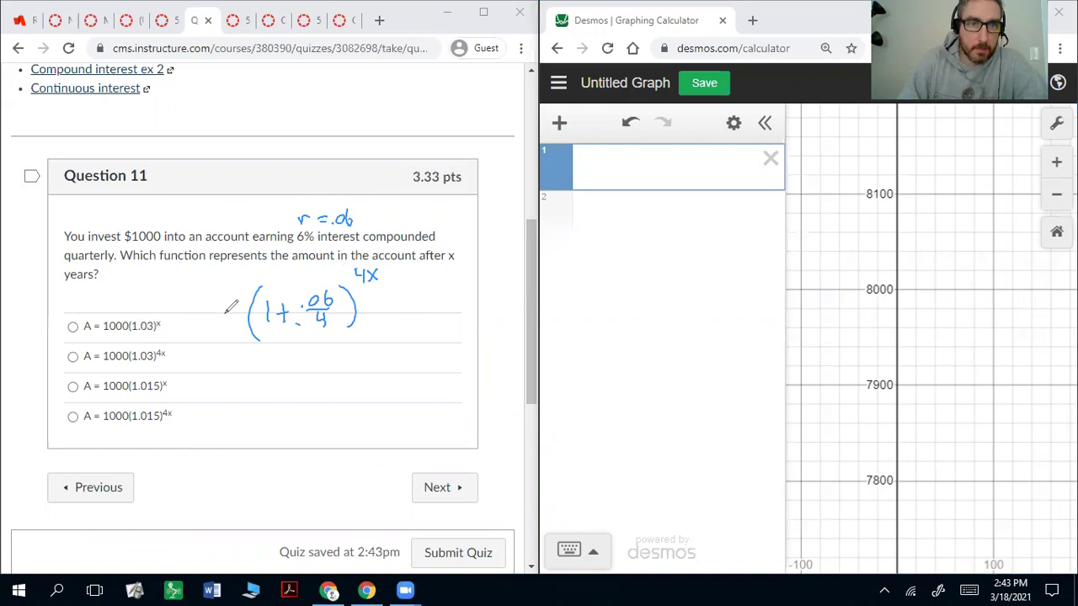
{"action": "left_click_drag", "start_coordinate": [205, 302], "coordinate": [204, 320]}
{"action": "mouse_move", "coordinate": [216, 303]}
{"action": "left_mouse_down"}
{"action": "mouse_move", "coordinate": [238, 305]}
{"action": "mouse_move", "coordinate": [192, 299]}
{"action": "left_mouse_up"}
{"action": "mouse_move", "coordinate": [176, 309]}
{"action": "left_mouse_down"}
{"action": "mouse_move", "coordinate": [192, 307]}
{"action": "mouse_move", "coordinate": [160, 312]}
{"action": "left_mouse_up"}
{"action": "left_click_drag", "start_coordinate": [144, 303], "coordinate": [157, 303]}
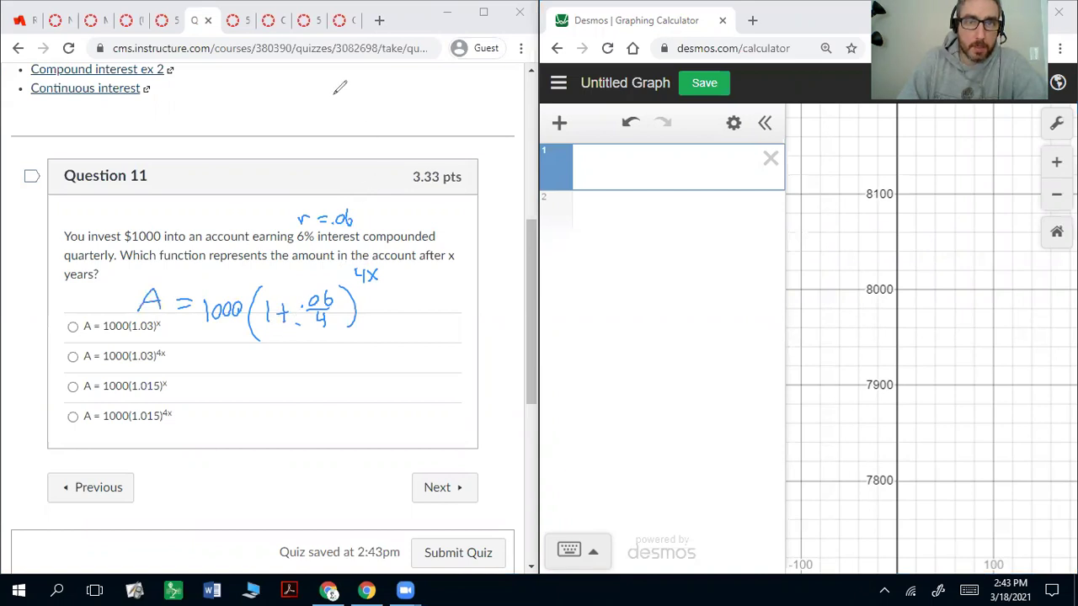
{"action": "left_click", "coordinate": [536, 164]}
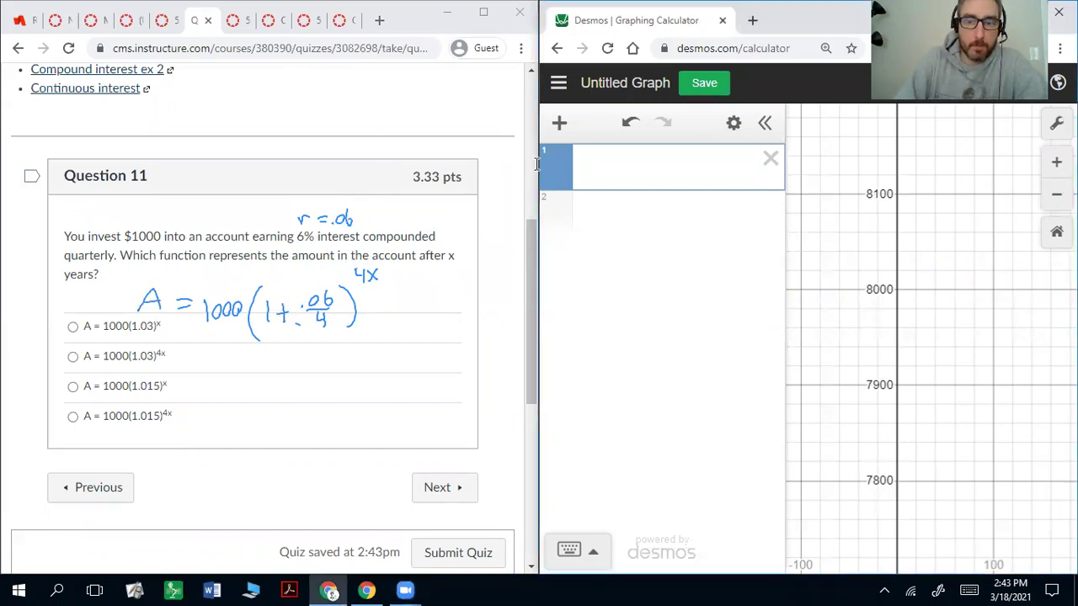
{"action": "type", "text": "1+.06"}
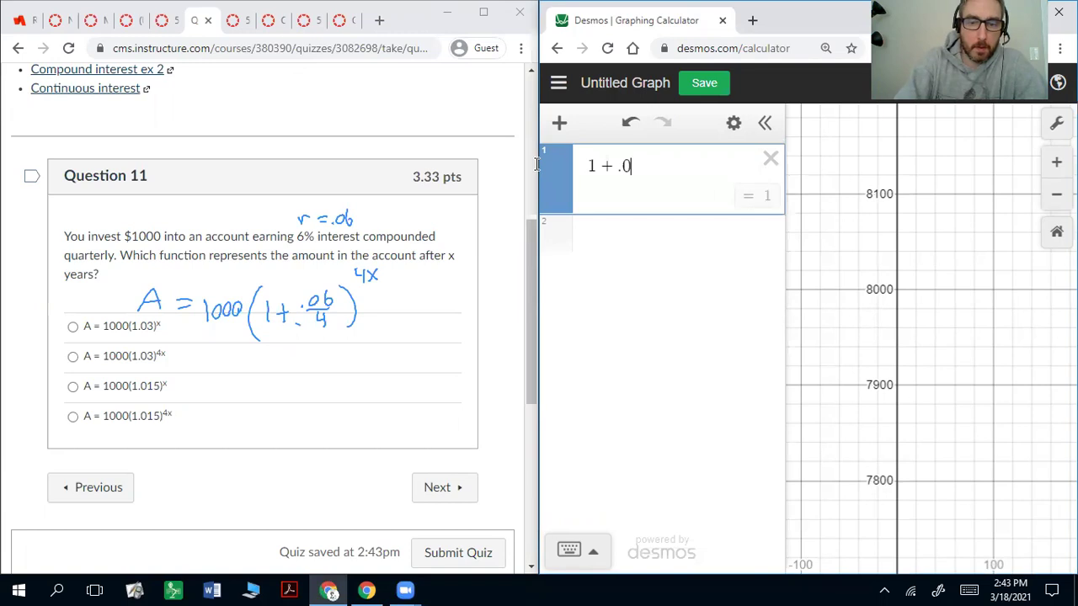
{"action": "type", "text": "/4"}
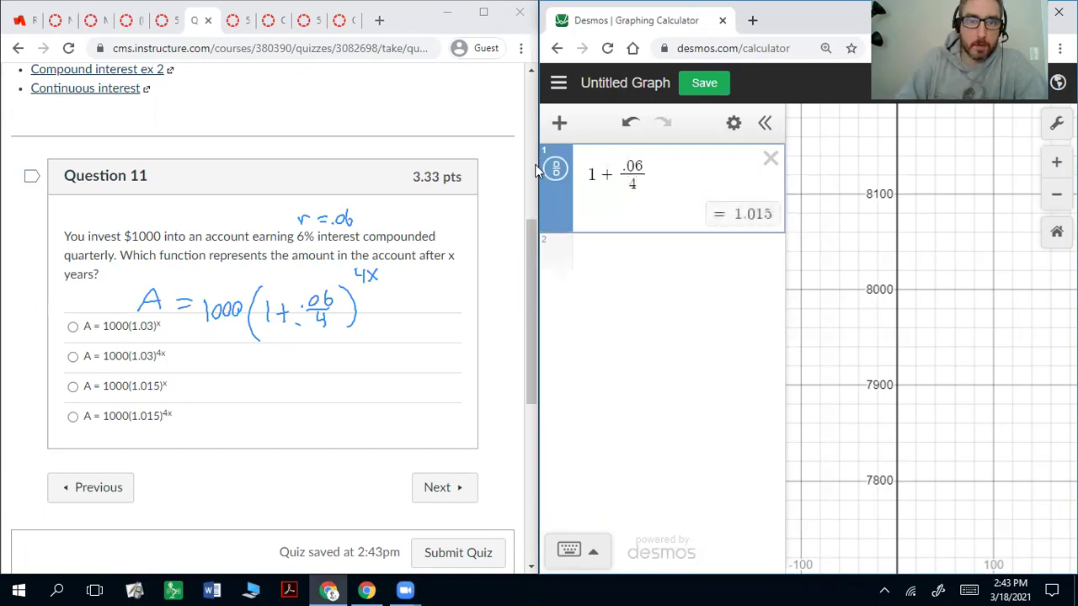
Write 1000(1.015)^4x beside the choices and circle the fourth answer as correct
{"action": "mouse_move", "coordinate": [213, 374]}
{"action": "left_mouse_down"}
{"action": "mouse_move", "coordinate": [212, 389]}
{"action": "mouse_move", "coordinate": [253, 379]}
{"action": "mouse_move", "coordinate": [262, 394]}
{"action": "mouse_move", "coordinate": [273, 389]}
{"action": "left_mouse_up"}
{"action": "mouse_move", "coordinate": [279, 387]}
{"action": "left_mouse_down"}
{"action": "mouse_move", "coordinate": [291, 375]}
{"action": "mouse_move", "coordinate": [300, 389]}
{"action": "mouse_move", "coordinate": [333, 389]}
{"action": "left_mouse_up"}
{"action": "left_click_drag", "start_coordinate": [338, 352], "coordinate": [353, 362]}
{"action": "left_click_drag", "start_coordinate": [353, 353], "coordinate": [345, 362]}
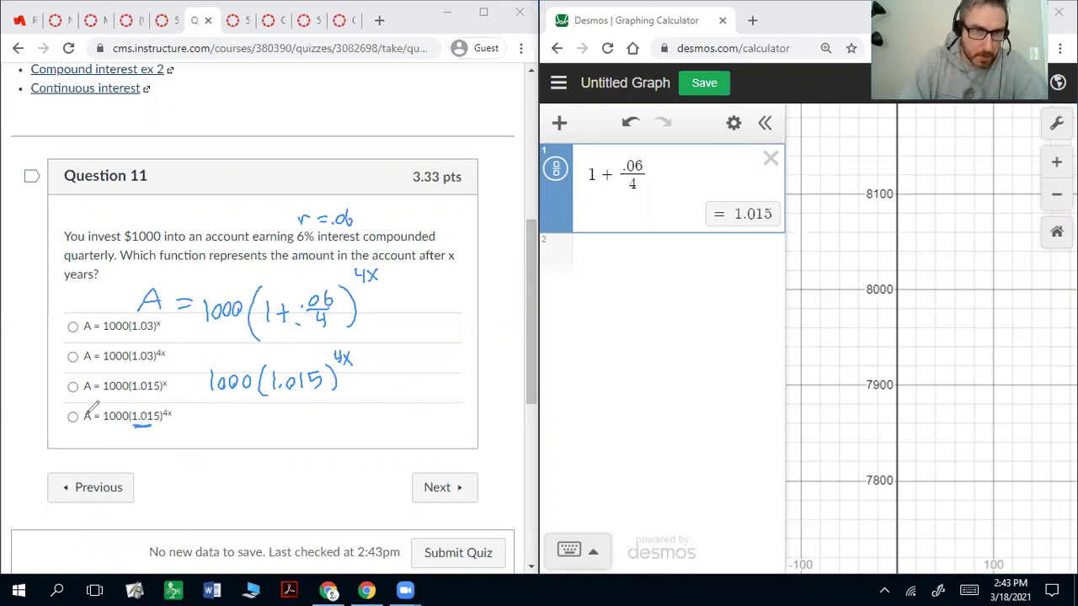
{"action": "left_click_drag", "start_coordinate": [87, 406], "coordinate": [80, 404]}
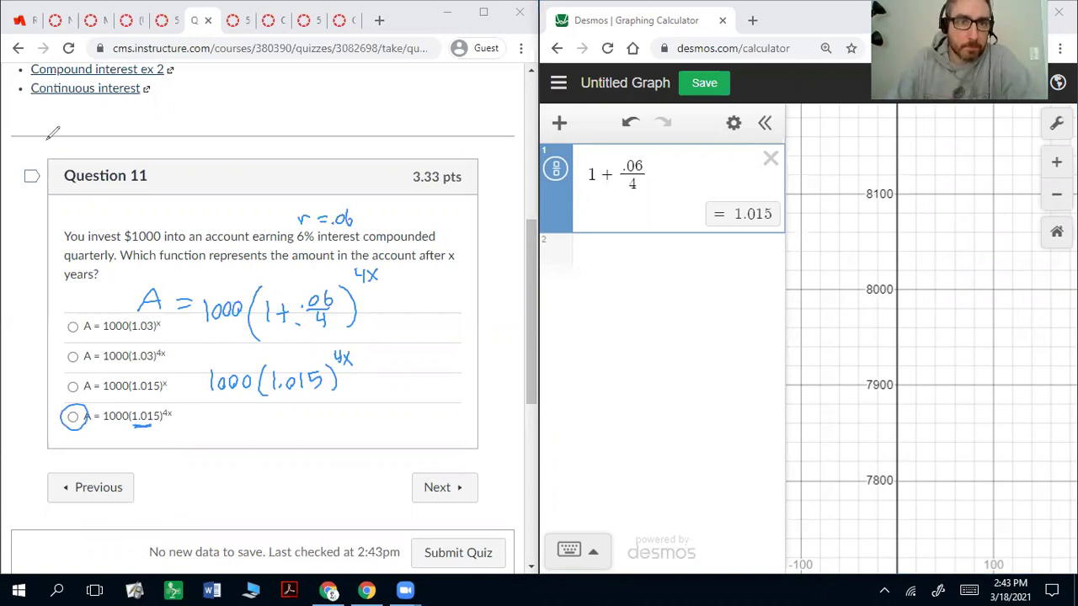
Move to Question 12 and compute 5200(1+.075/4)^(4(8)) = 9422.52 in Desmos
{"action": "left_click", "coordinate": [456, 497]}
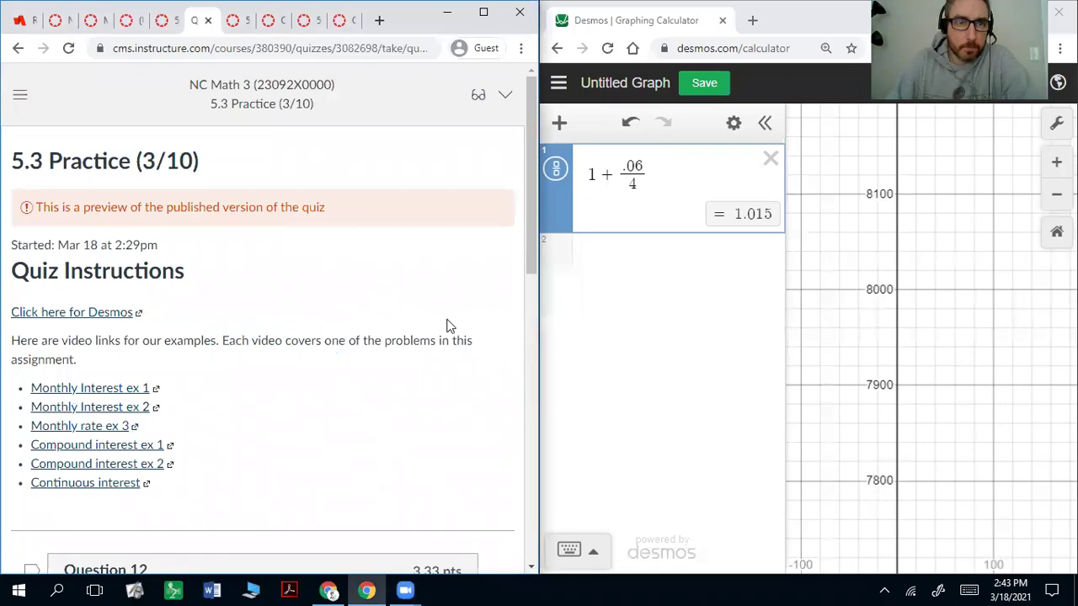
{"action": "scroll", "coordinate": [448, 325], "scroll_direction": "down", "scroll_amount": 5}
{"action": "scroll", "coordinate": [442, 322], "scroll_direction": "up", "scroll_amount": 2}
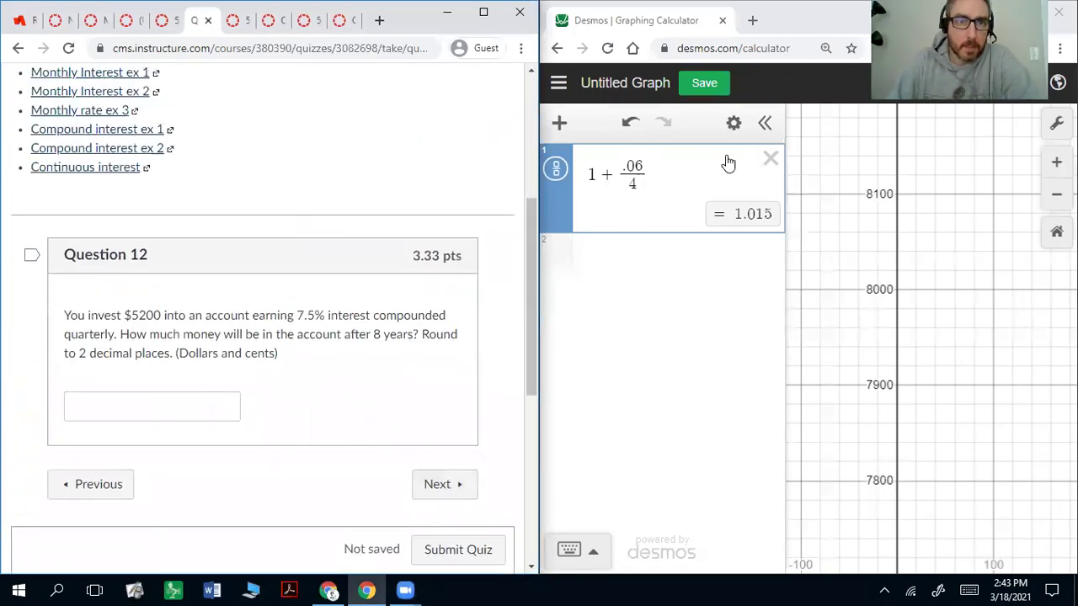
{"action": "left_click", "coordinate": [769, 157]}
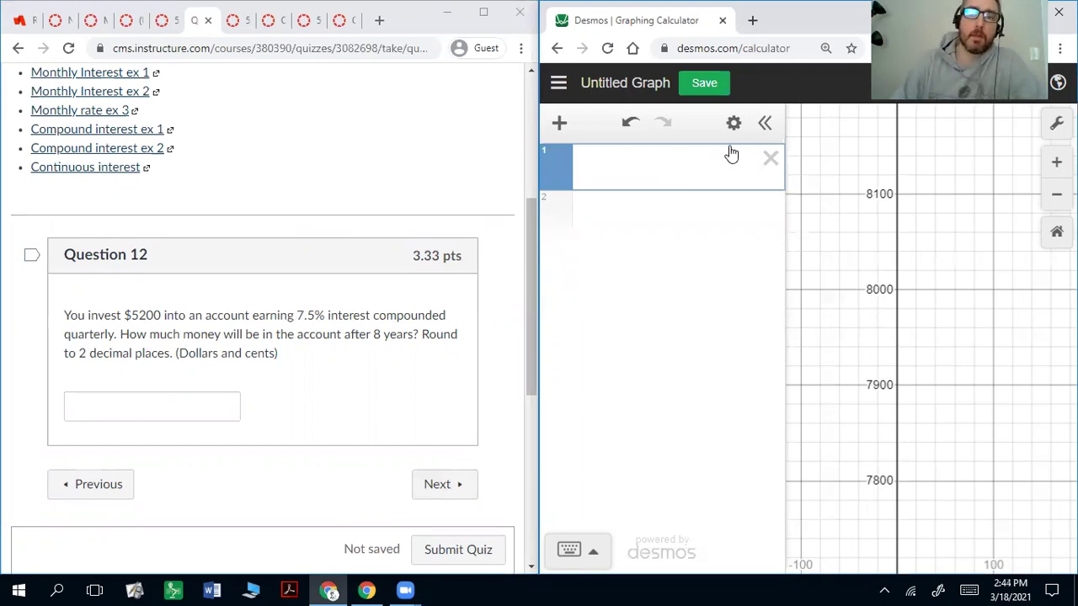
{"action": "type", "text": "52"}
{"action": "type", "text": "(1+"}
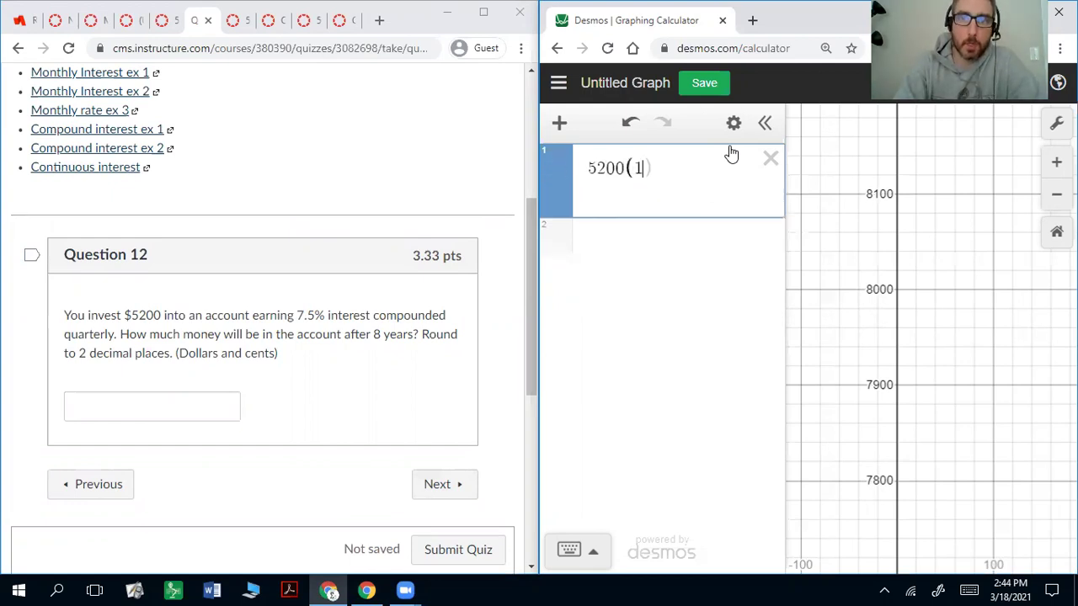
{"action": "type", "text": ".075"}
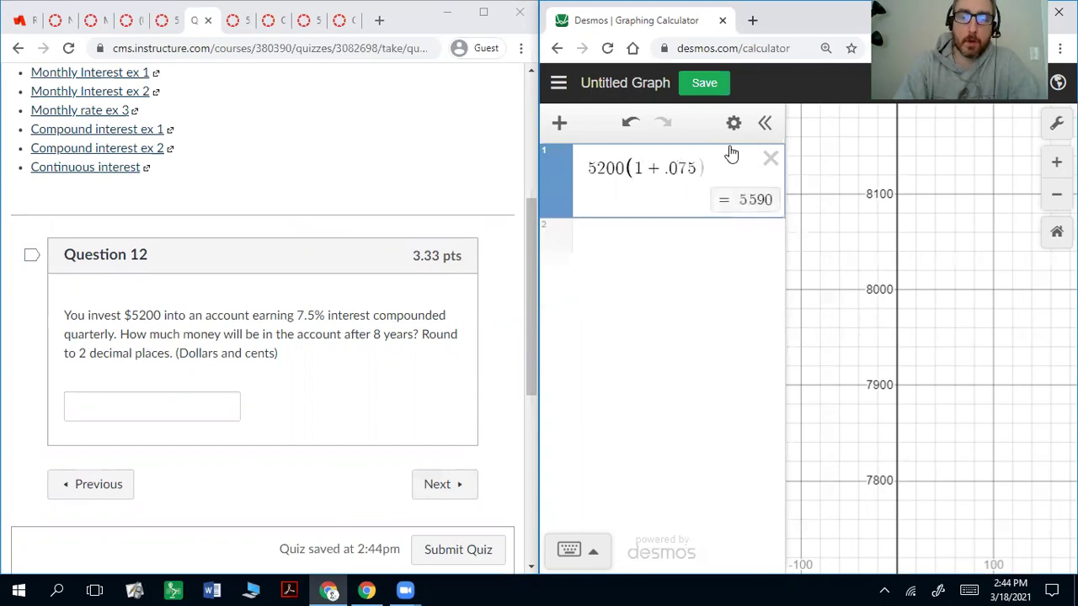
{"action": "type", "text": "/4"}
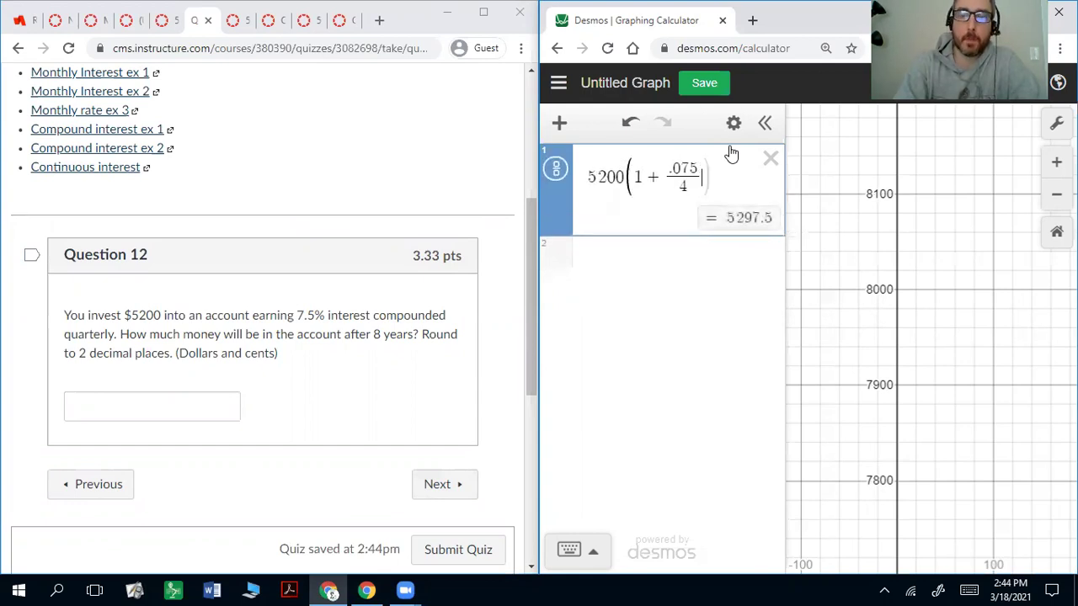
{"action": "type", "text": ")"}
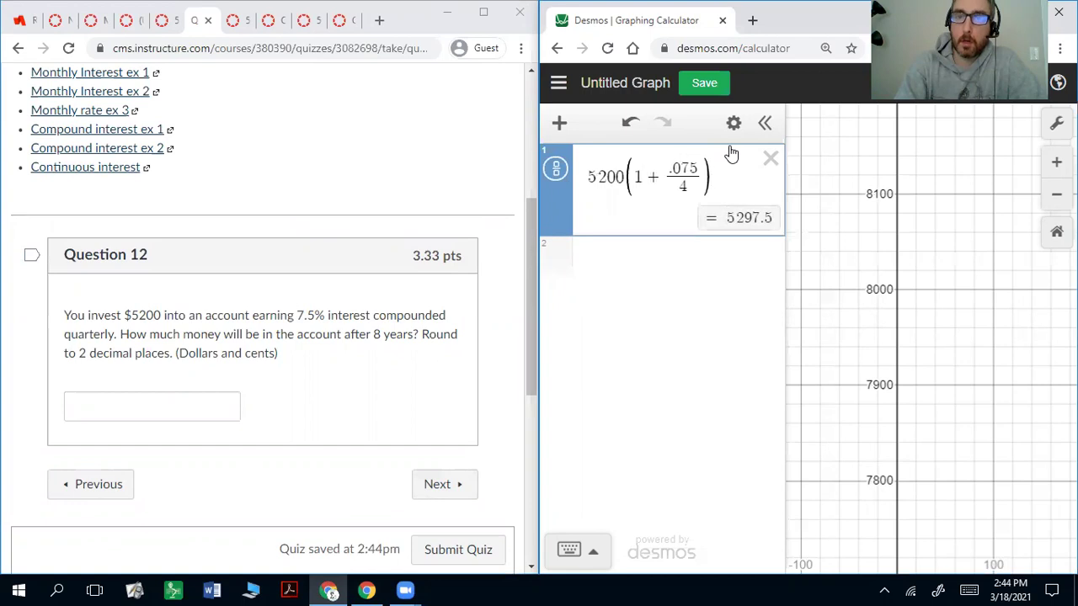
{"action": "type", "text": "^"}
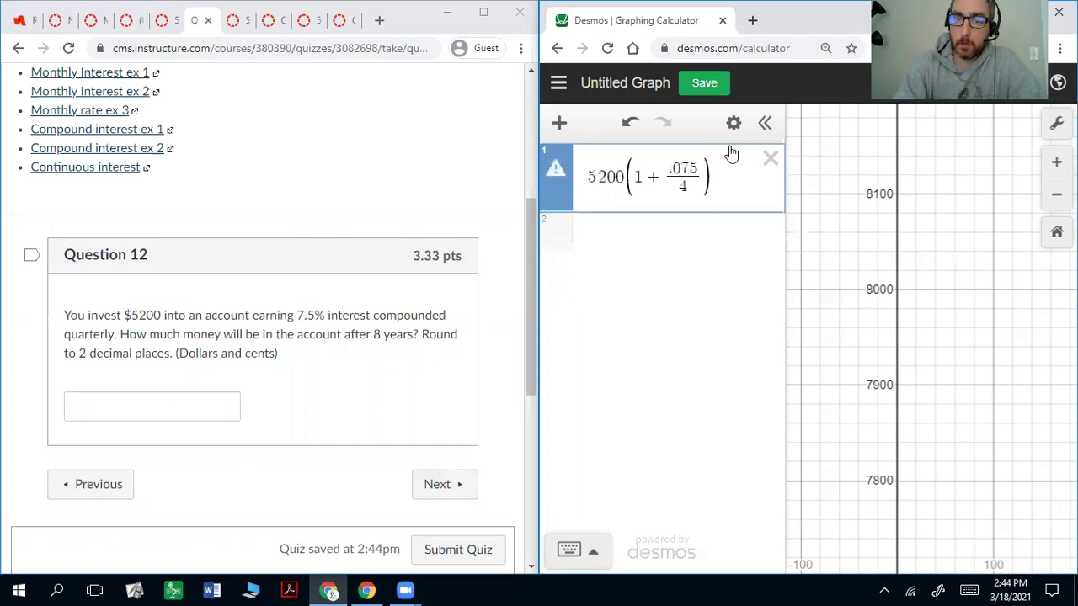
{"action": "type", "text": "4"}
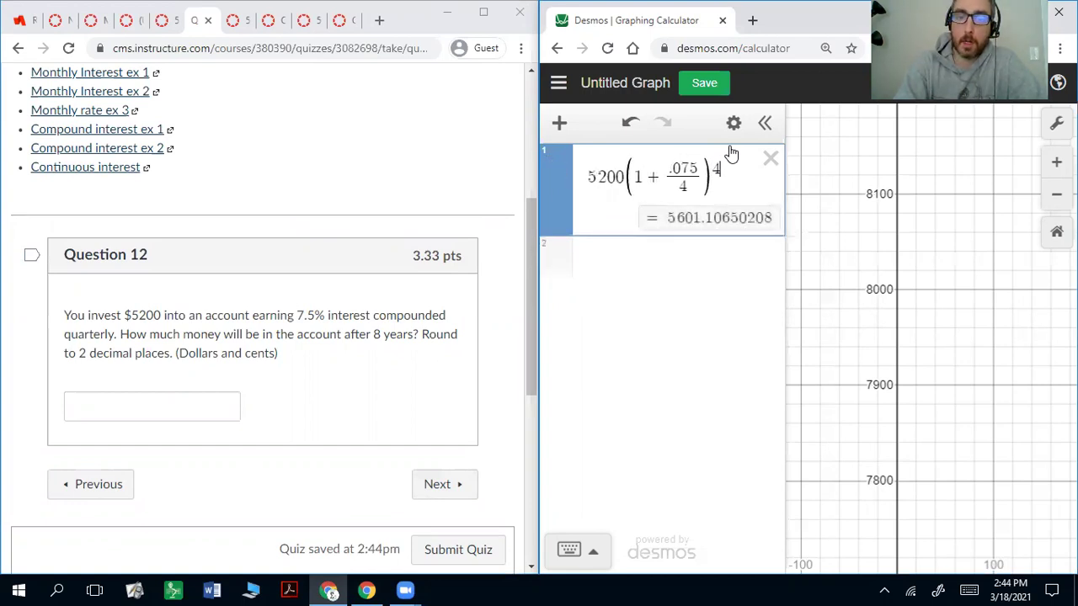
{"action": "type", "text": "*"}
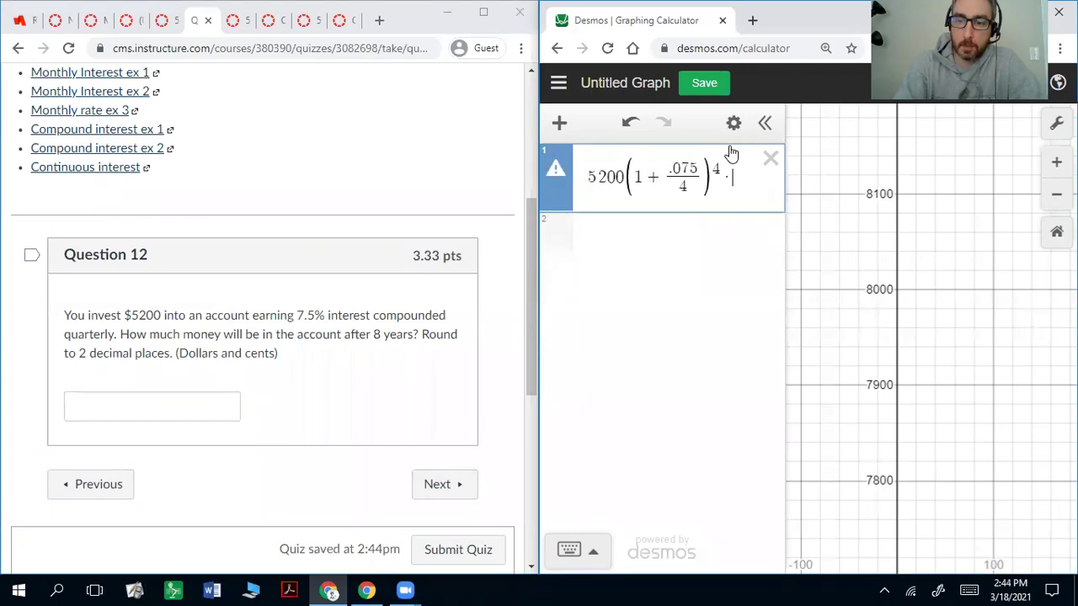
{"action": "key", "text": "BackSpace"}
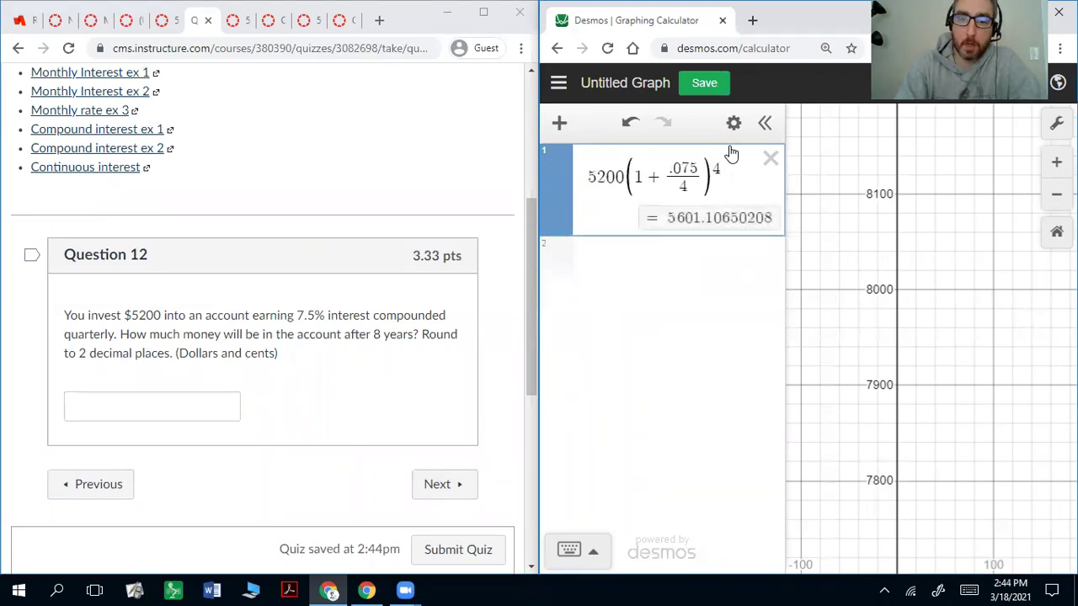
{"action": "type", "text": "("}
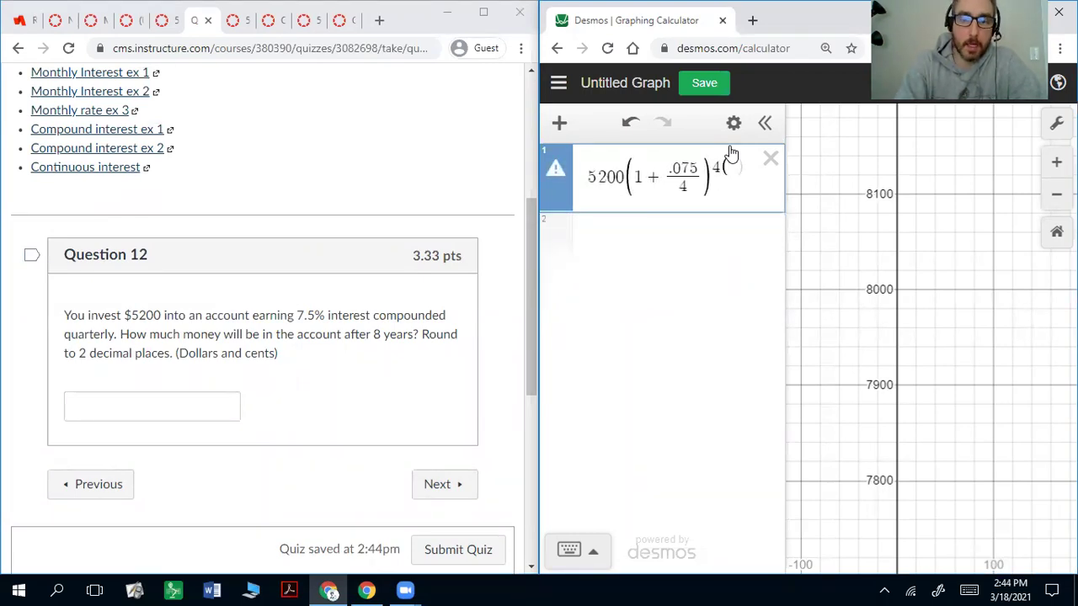
{"action": "type", "text": "8)"}
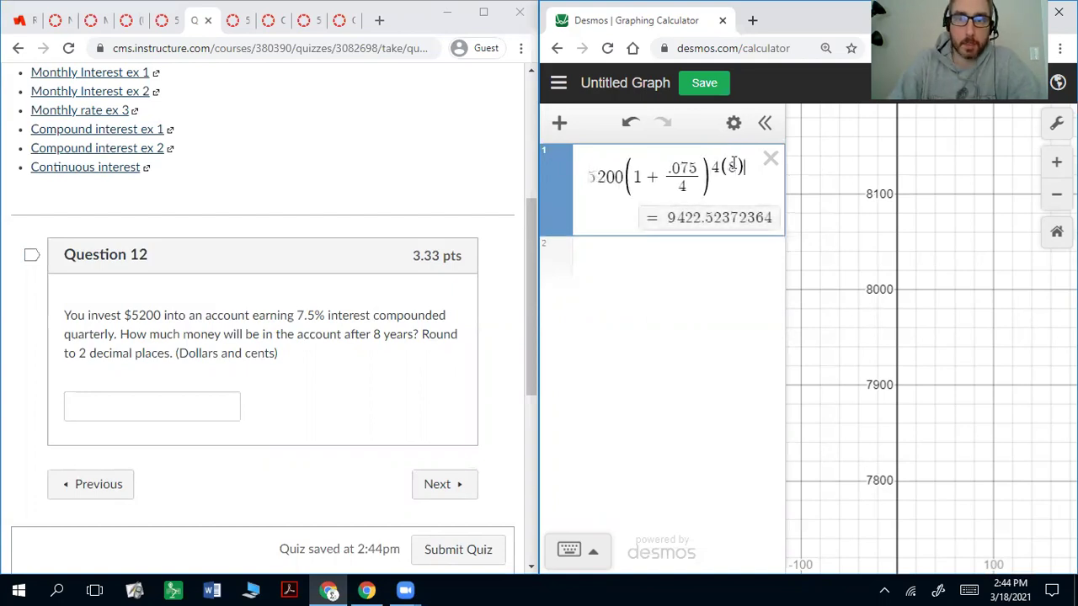
{"action": "left_click", "coordinate": [694, 255]}
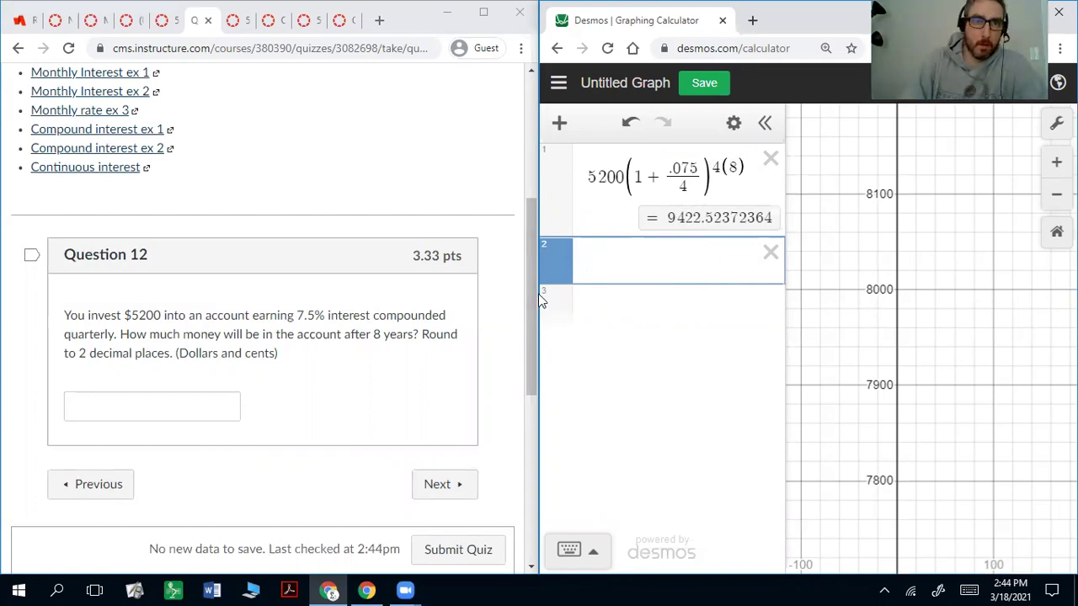
Handwrite $9422.52 beside the answer box and circle it
{"action": "mouse_move", "coordinate": [283, 394]}
{"action": "left_mouse_down"}
{"action": "mouse_move", "coordinate": [276, 423]}
{"action": "mouse_move", "coordinate": [305, 408]}
{"action": "left_mouse_up"}
{"action": "mouse_move", "coordinate": [302, 394]}
{"action": "left_mouse_down"}
{"action": "mouse_move", "coordinate": [302, 421]}
{"action": "mouse_move", "coordinate": [322, 405]}
{"action": "mouse_move", "coordinate": [337, 416]}
{"action": "mouse_move", "coordinate": [384, 412]}
{"action": "left_mouse_up"}
{"action": "mouse_move", "coordinate": [328, 440]}
{"action": "left_mouse_down"}
{"action": "mouse_move", "coordinate": [429, 370]}
{"action": "mouse_move", "coordinate": [270, 462]}
{"action": "left_mouse_up"}
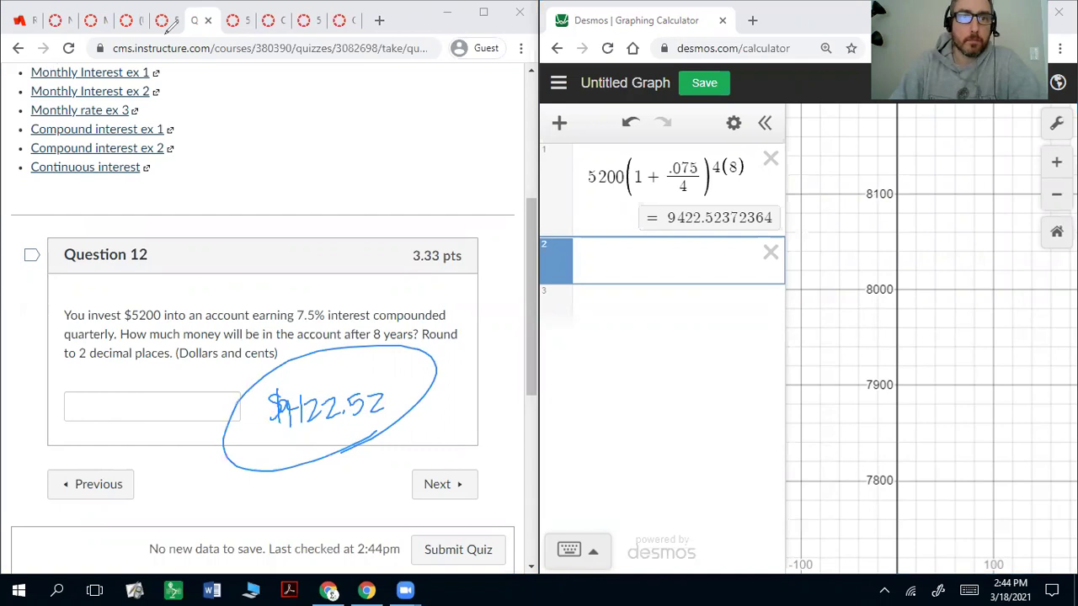
Go to Question 13 and replace the Desmos calculation with 10000(1 + .04/n)^(n(20))
{"action": "left_click", "coordinate": [440, 493]}
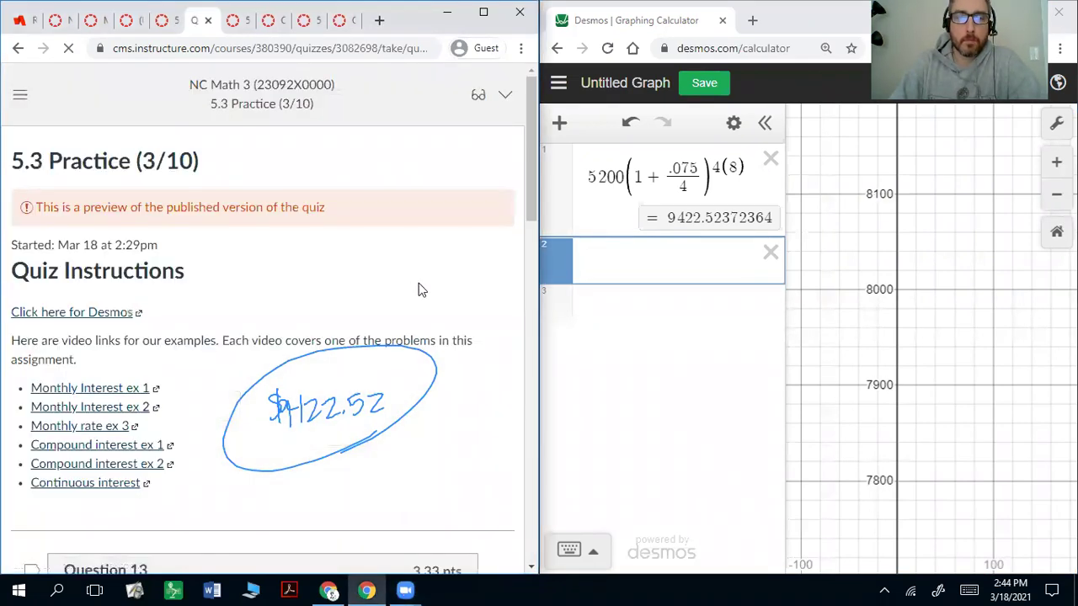
{"action": "scroll", "coordinate": [450, 275], "scroll_direction": "down", "scroll_amount": 6}
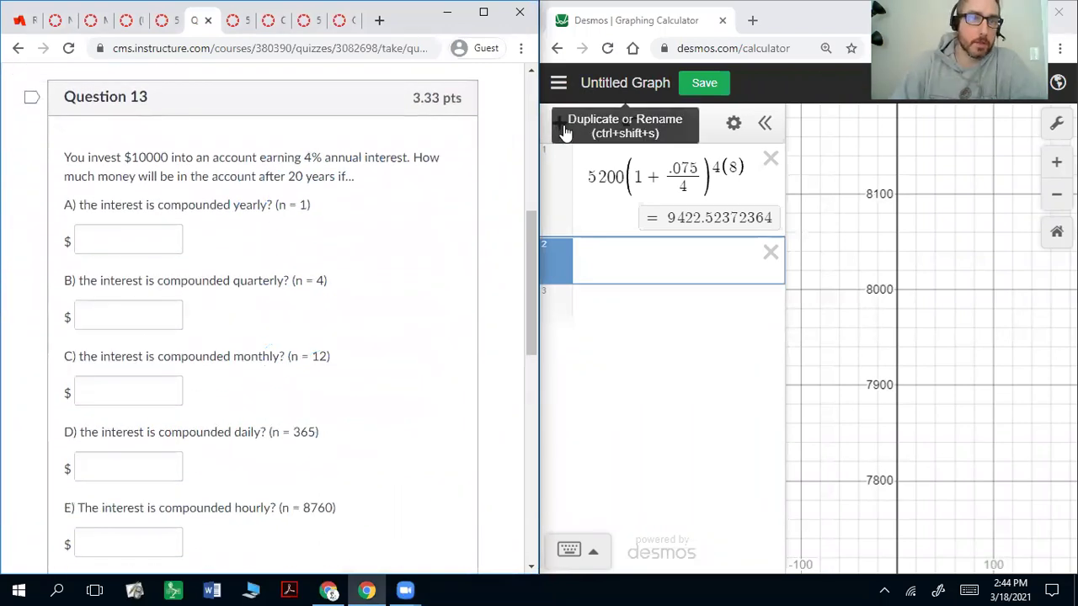
{"action": "scroll", "coordinate": [403, 245], "scroll_direction": "down", "scroll_amount": 1}
{"action": "scroll", "coordinate": [402, 244], "scroll_direction": "up", "scroll_amount": 1}
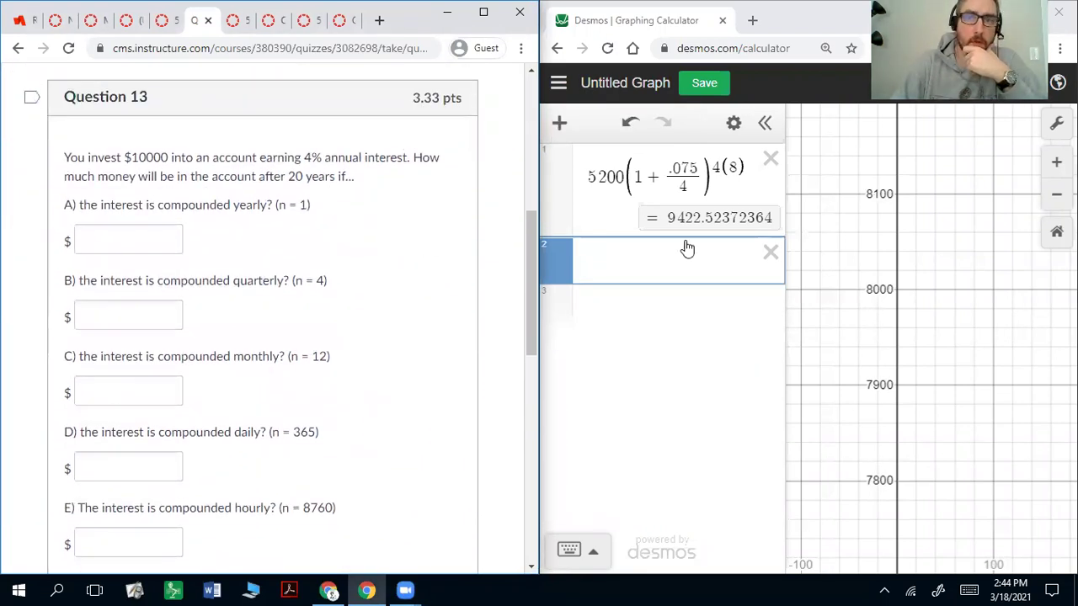
{"action": "left_click", "coordinate": [770, 159]}
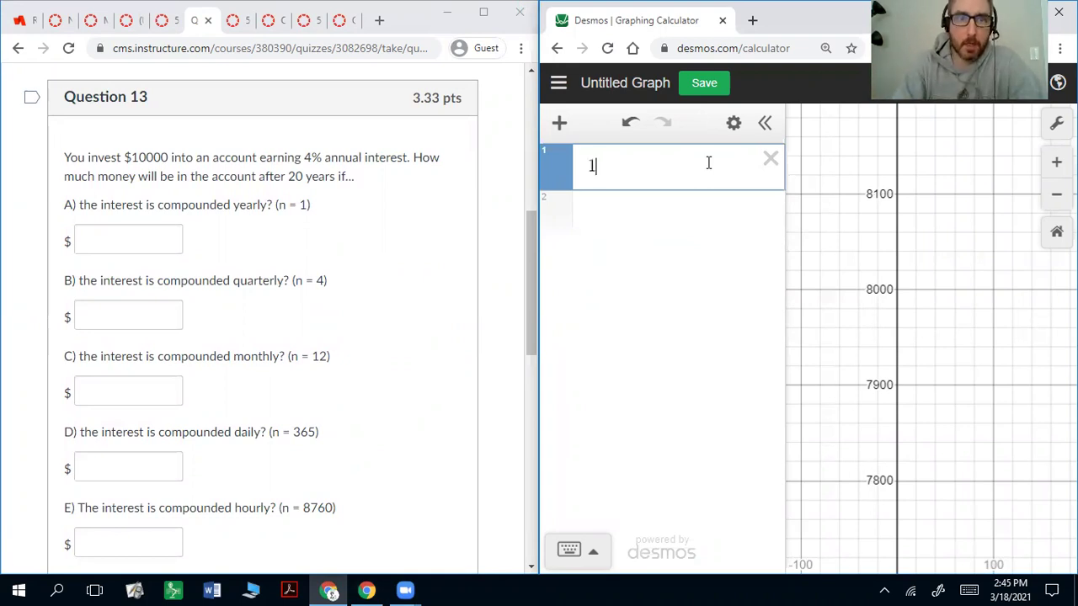
{"action": "type", "text": "0000"}
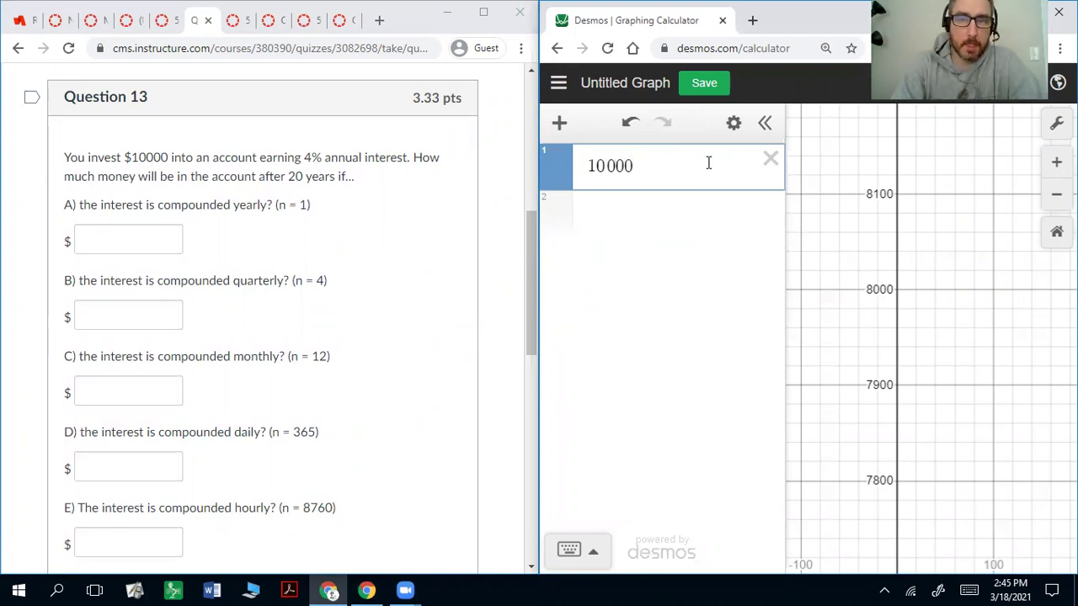
{"action": "type", "text": "(1"}
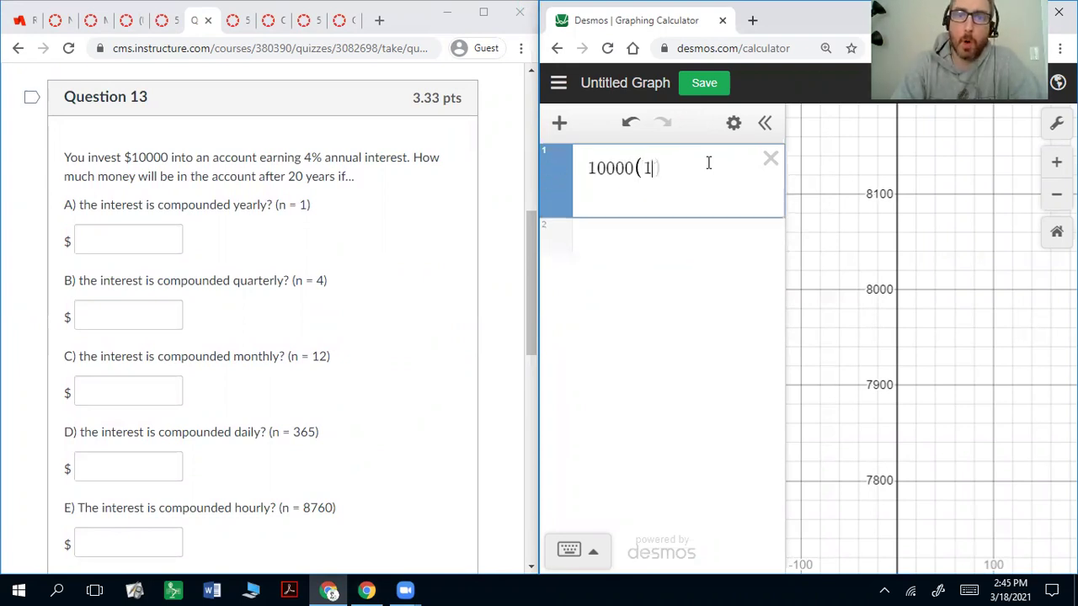
{"action": "type", "text": "+"}
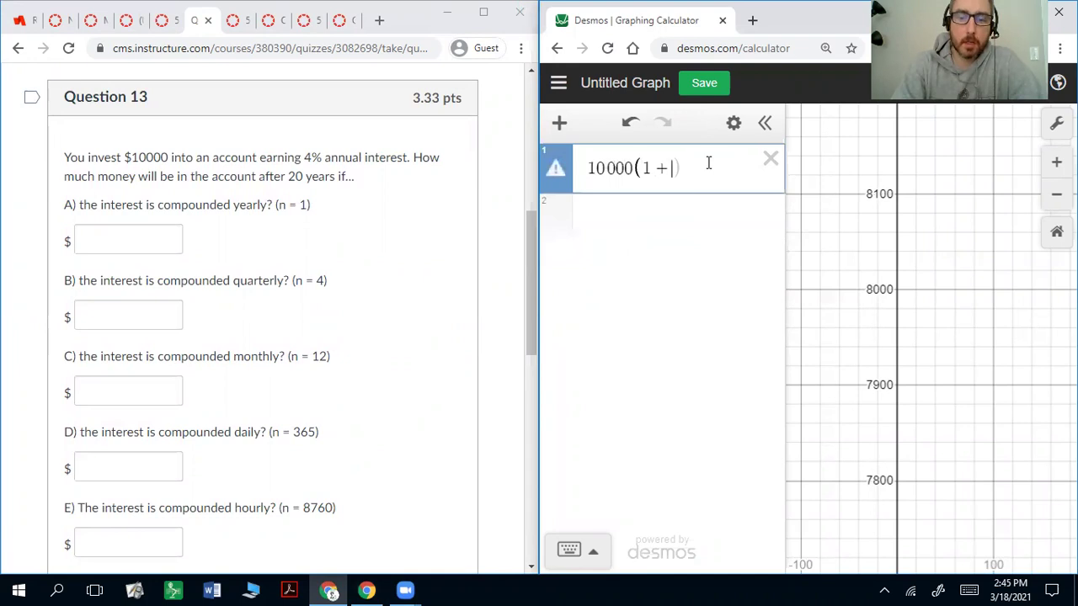
{"action": "type", "text": ".04/"}
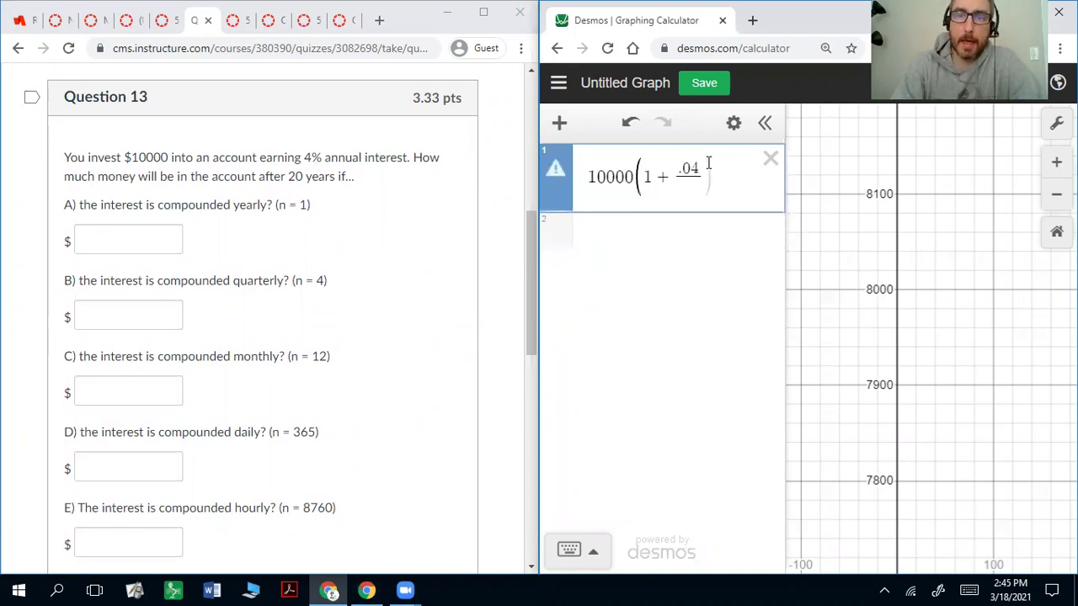
{"action": "type", "text": "n"}
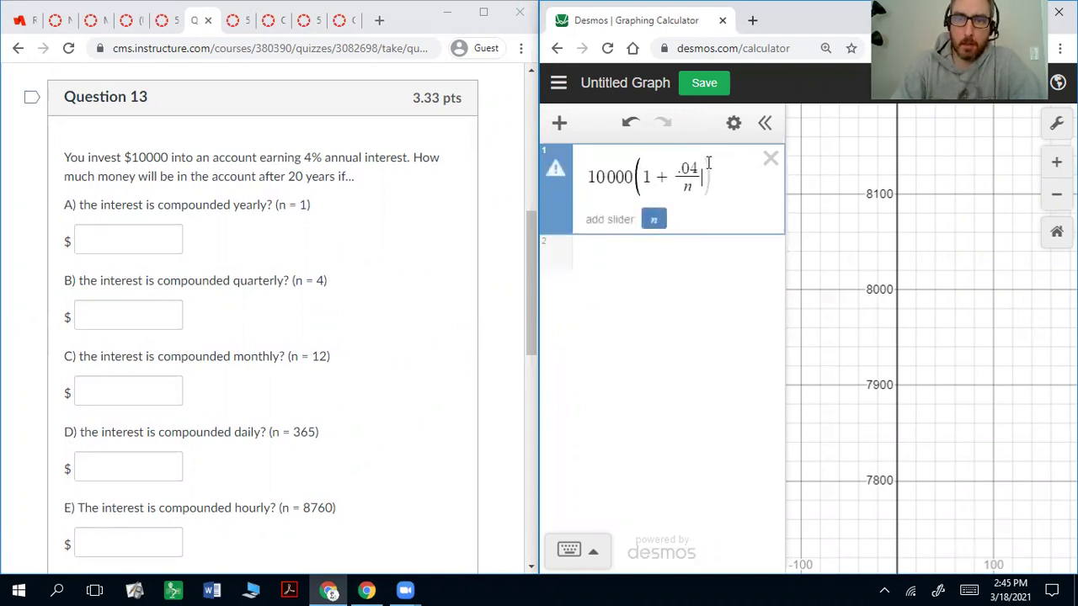
{"action": "type", "text": ")"}
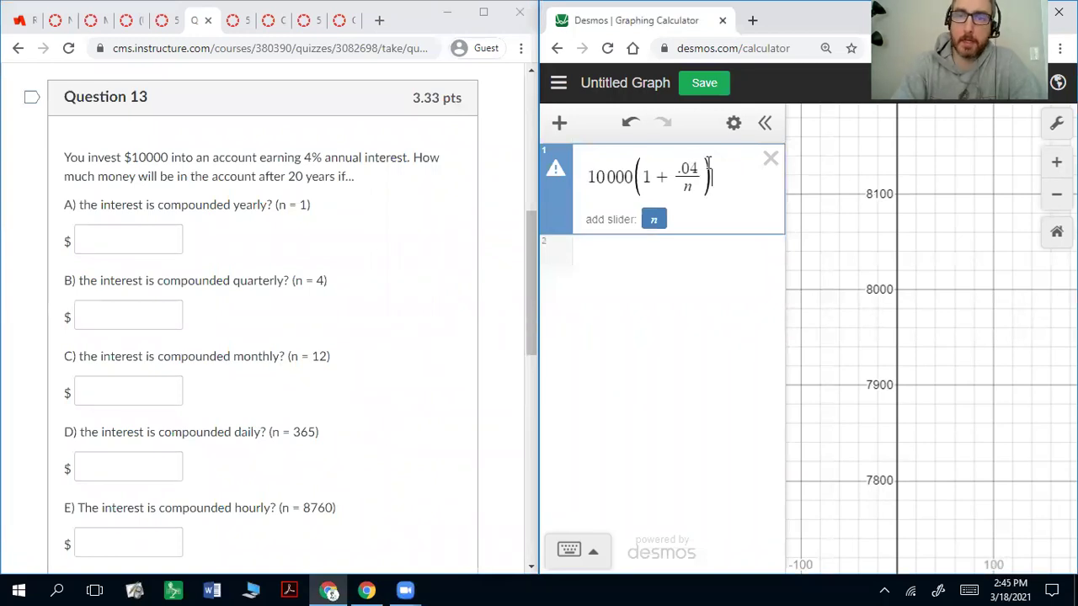
{"action": "type", "text": "^"}
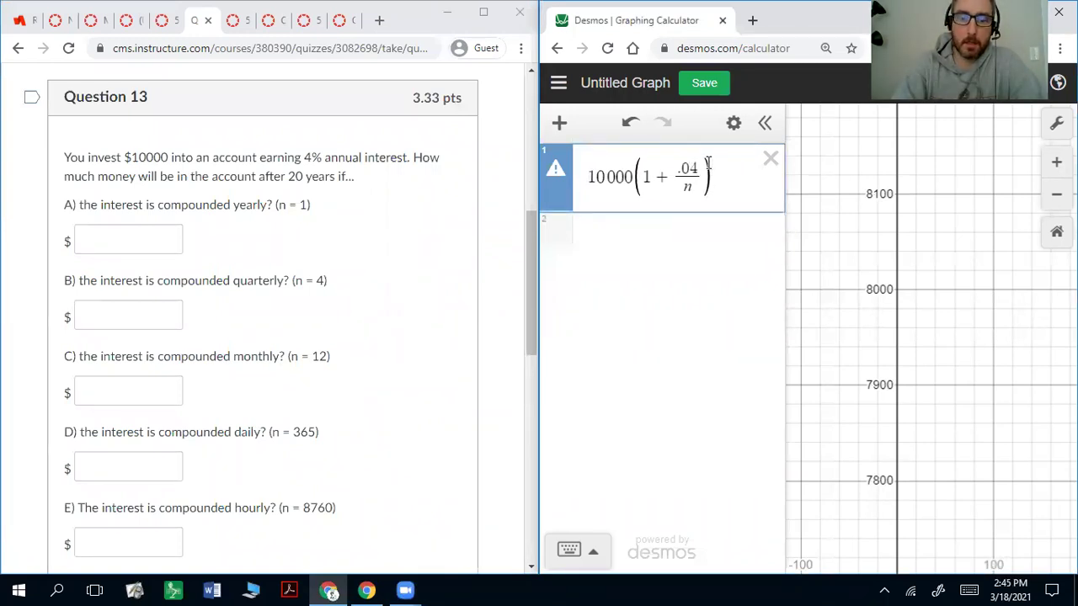
{"action": "type", "text": "n("}
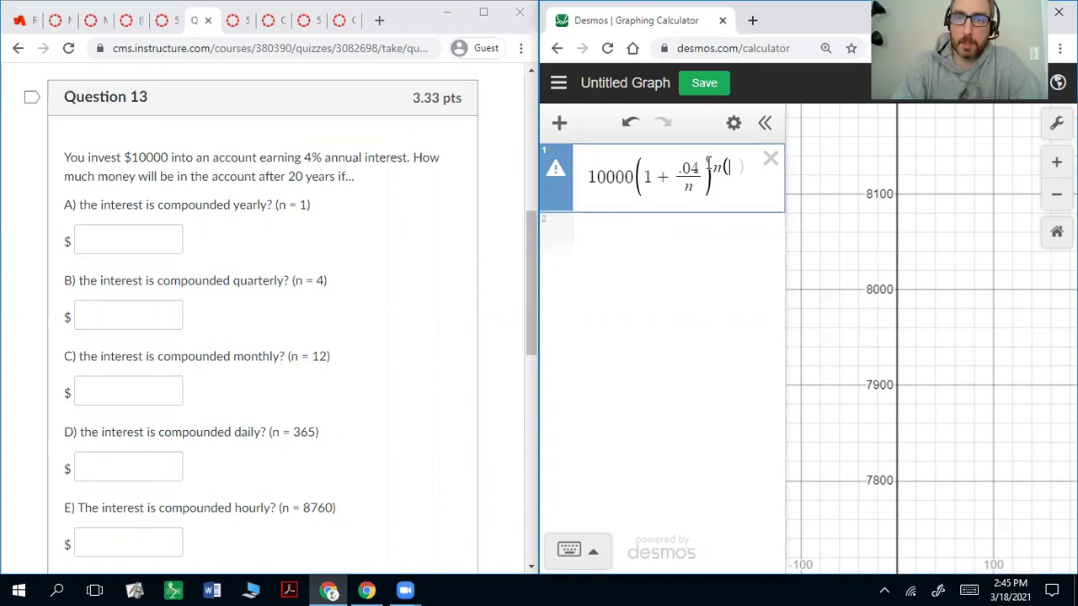
{"action": "type", "text": "2"}
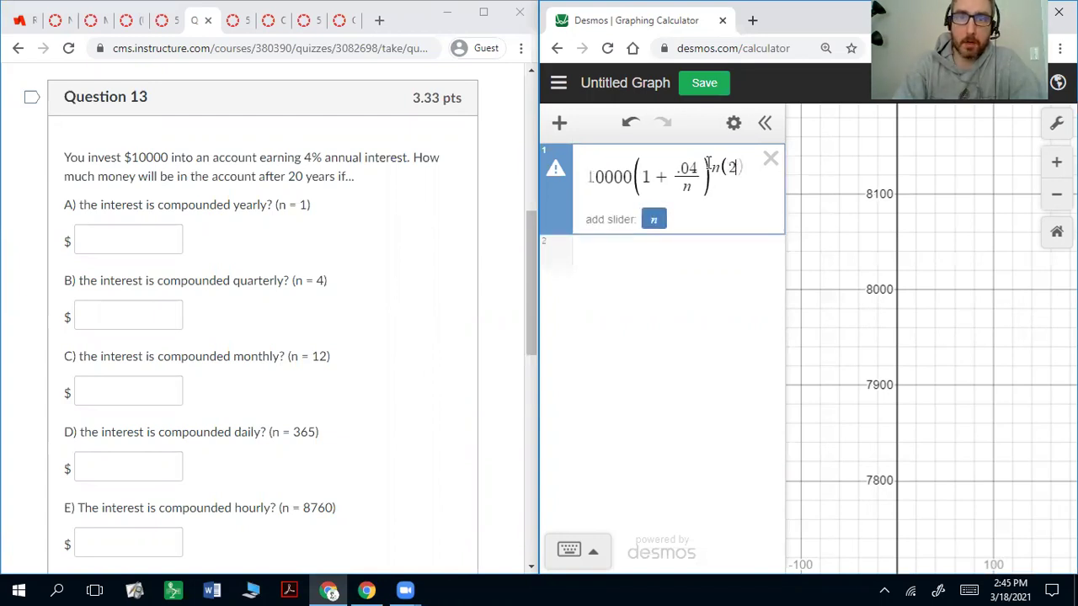
{"action": "type", "text": ")0)"}
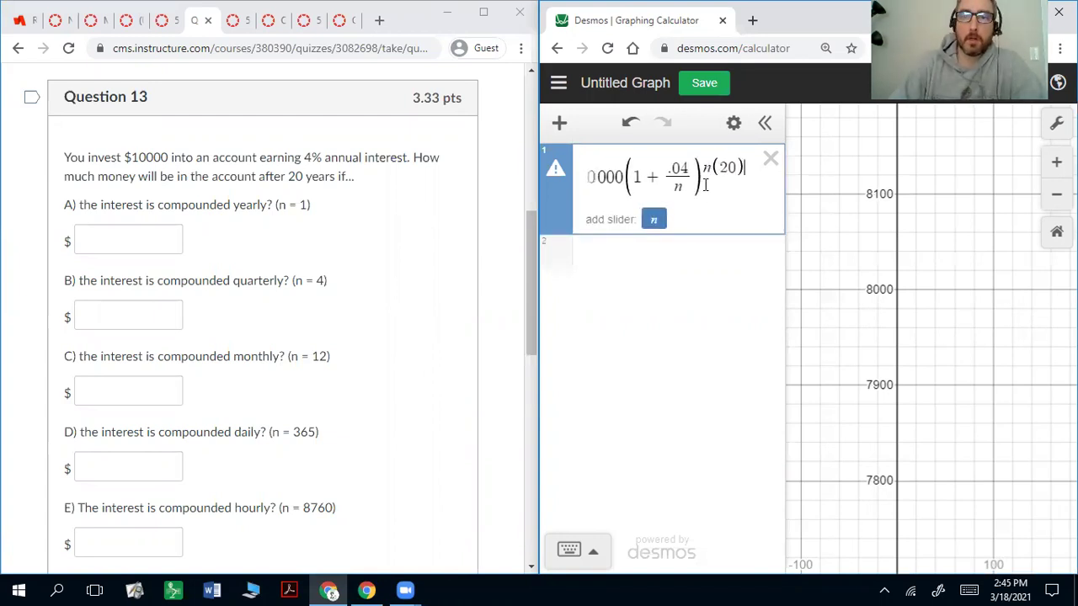
{"action": "left_click", "coordinate": [699, 279]}
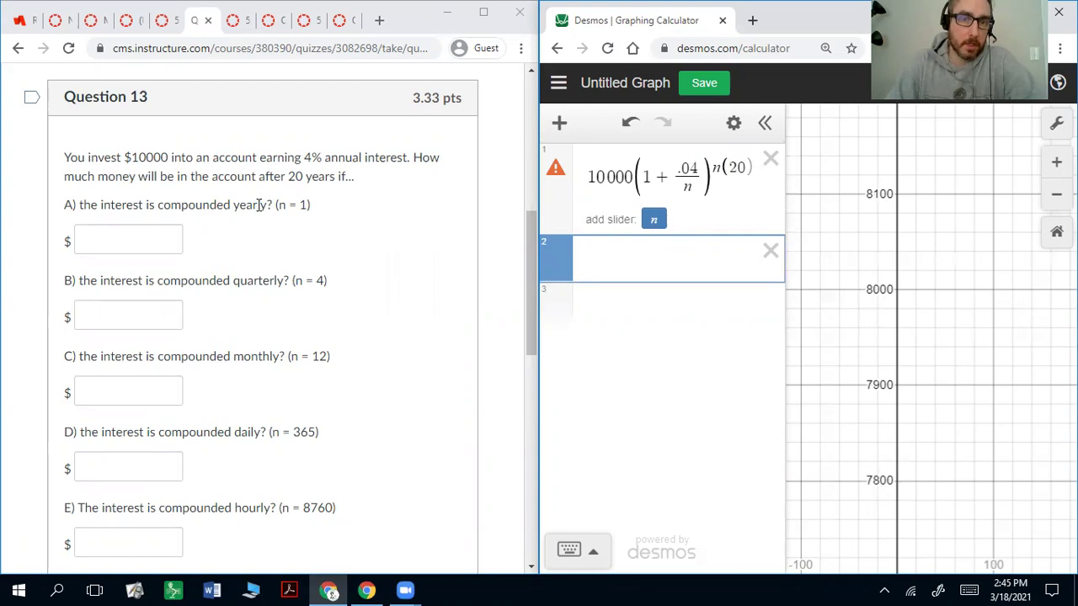
Zoom the quiz page out to 90% so all six parts of Question 13 fit
{"action": "scroll", "coordinate": [330, 450], "scroll_direction": "down", "scroll_amount": 2}
{"action": "scroll", "coordinate": [402, 354], "scroll_direction": "up", "scroll_amount": 1}
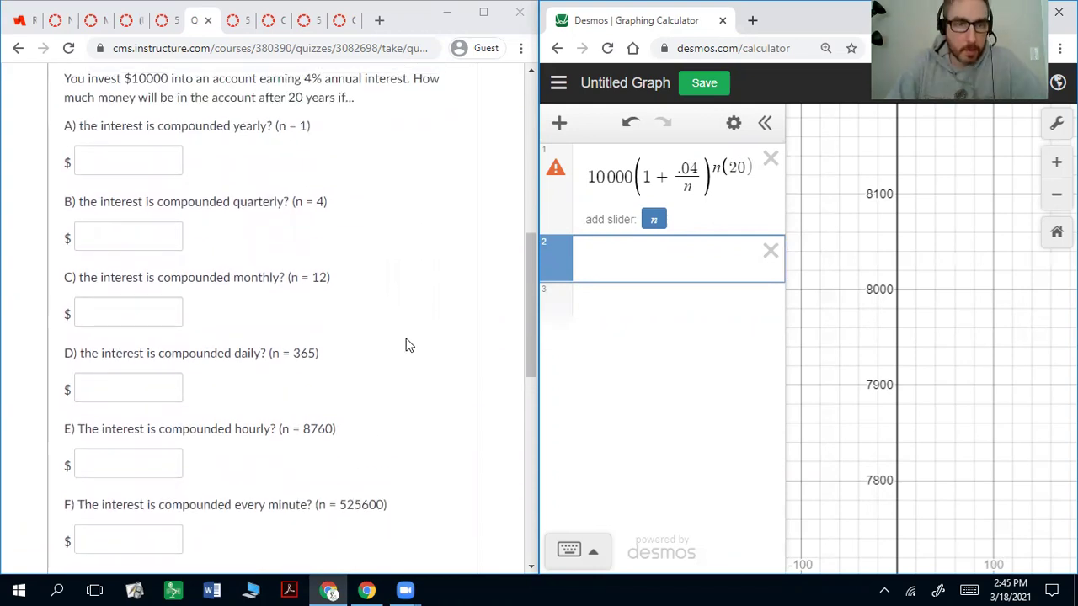
{"action": "key", "text": "ctrl+minus"}
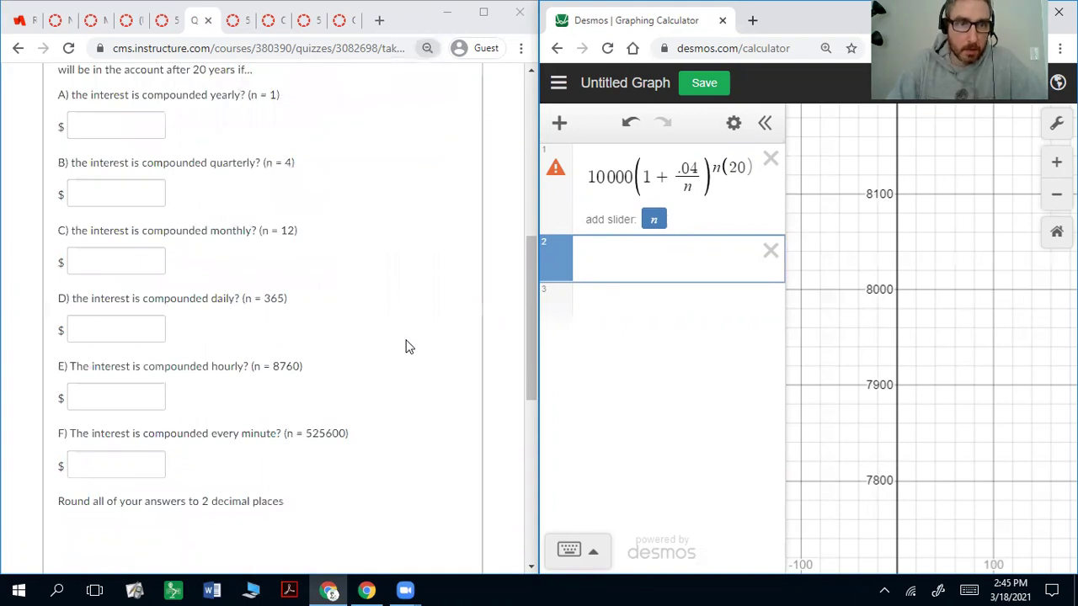
{"action": "scroll", "coordinate": [404, 344], "scroll_direction": "up", "scroll_amount": 1}
{"action": "scroll", "coordinate": [404, 344], "scroll_direction": "down", "scroll_amount": 1}
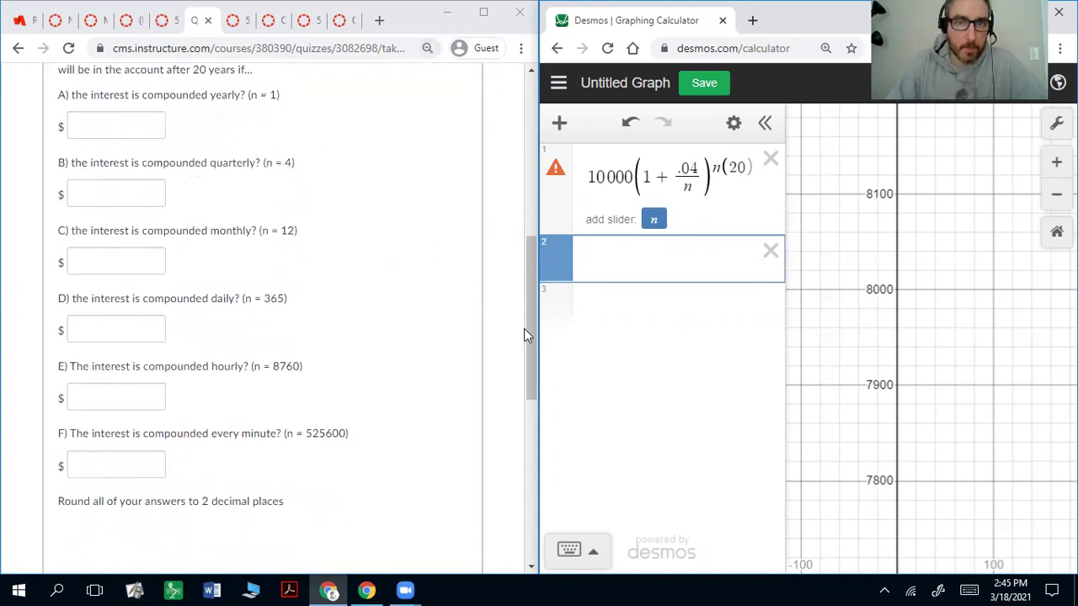
{"action": "scroll", "coordinate": [524, 327], "scroll_direction": "up", "scroll_amount": 1}
{"action": "left_click", "coordinate": [655, 252]}
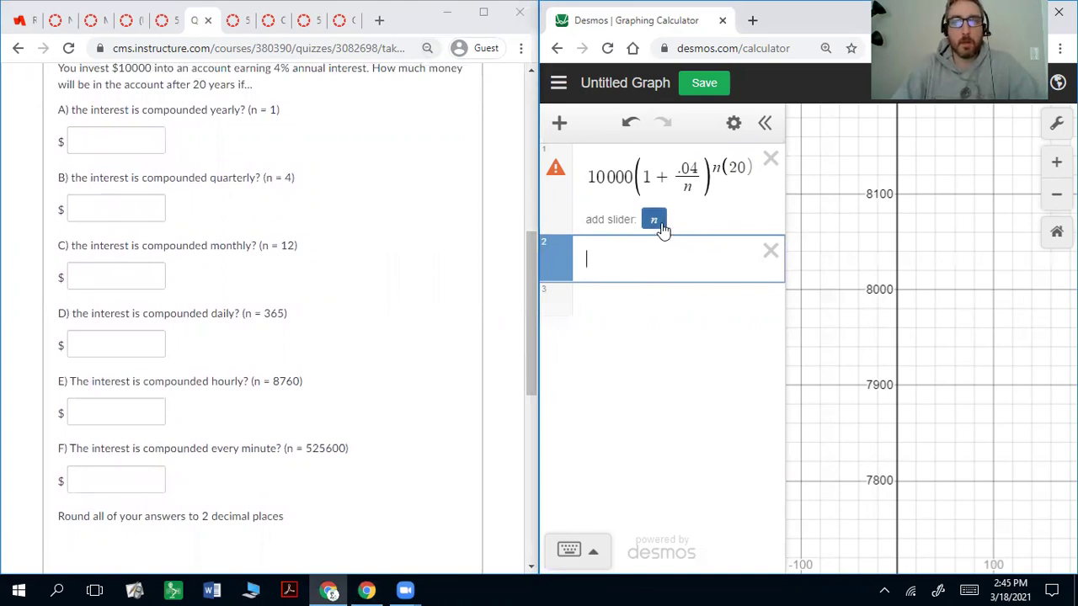
Add an n slider and ink 21911.23 (n=1) in box A and 22167.15 (n=4) in box B
{"action": "left_click", "coordinate": [654, 220]}
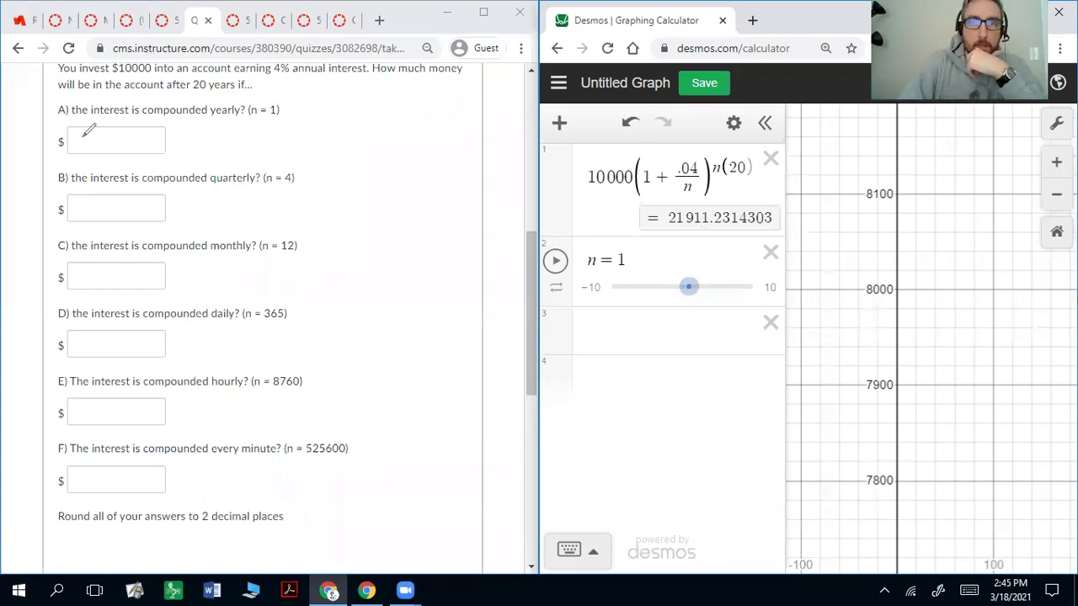
{"action": "left_click_drag", "start_coordinate": [82, 135], "coordinate": [169, 145]}
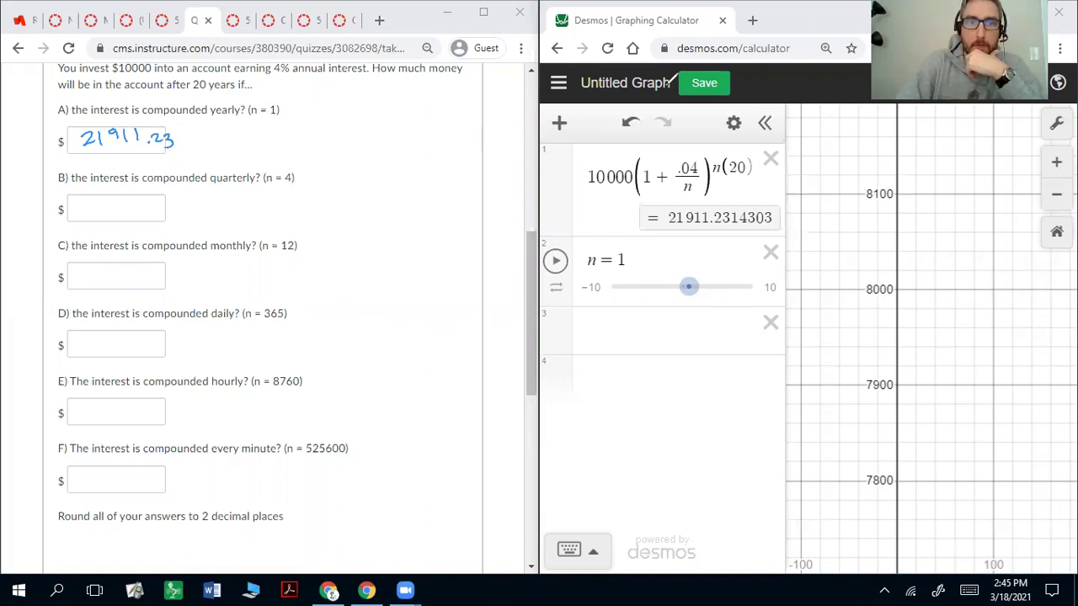
{"action": "key", "text": "Escape"}
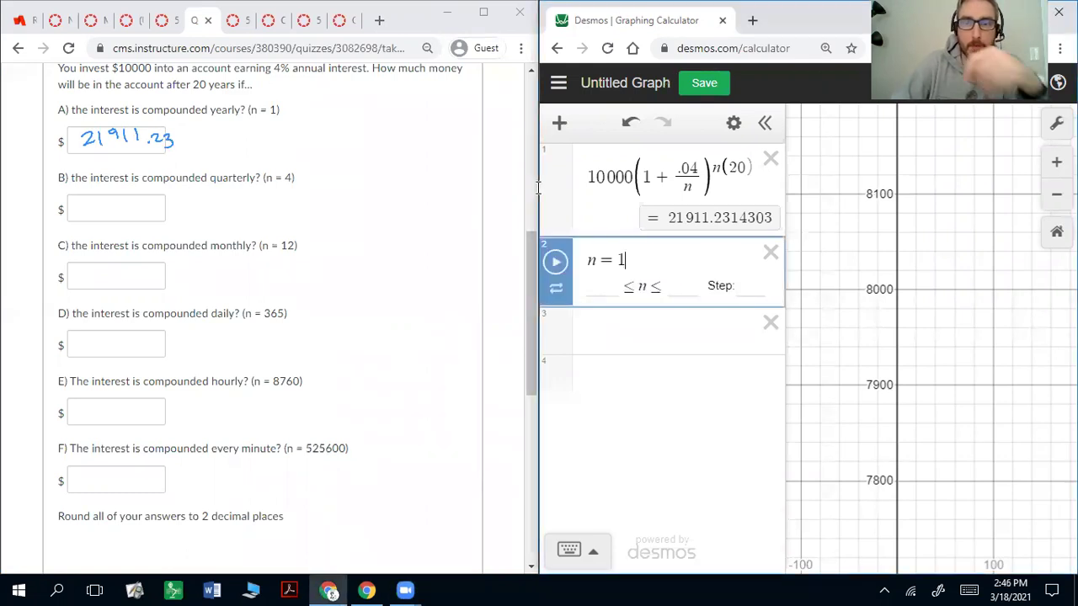
{"action": "key", "text": "BackSpace"}
{"action": "type", "text": "4"}
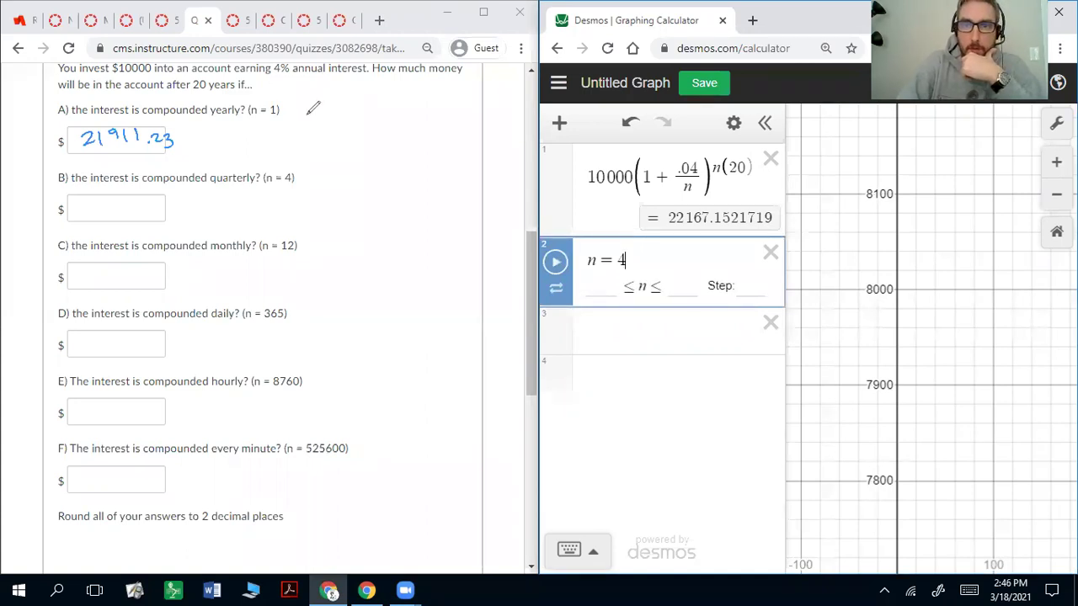
{"action": "left_click_drag", "start_coordinate": [93, 206], "coordinate": [167, 214]}
{"action": "left_click", "coordinate": [156, 212]}
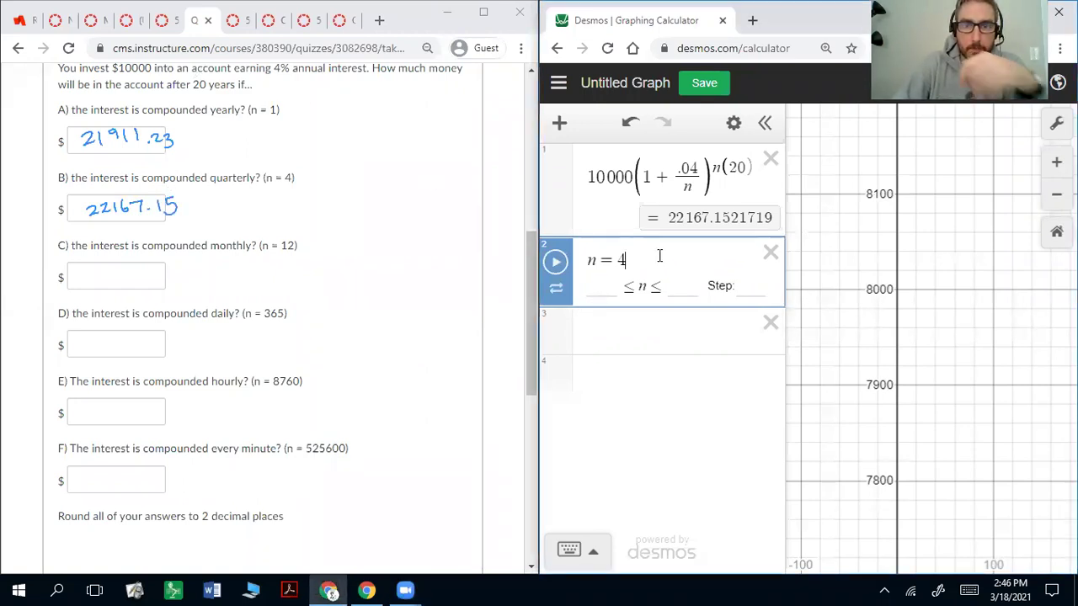
Set n to 12 and 365, writing 22225.82 in box C and 22254.43 in box D
{"action": "key", "text": "BackSpace"}
{"action": "type", "text": "12"}
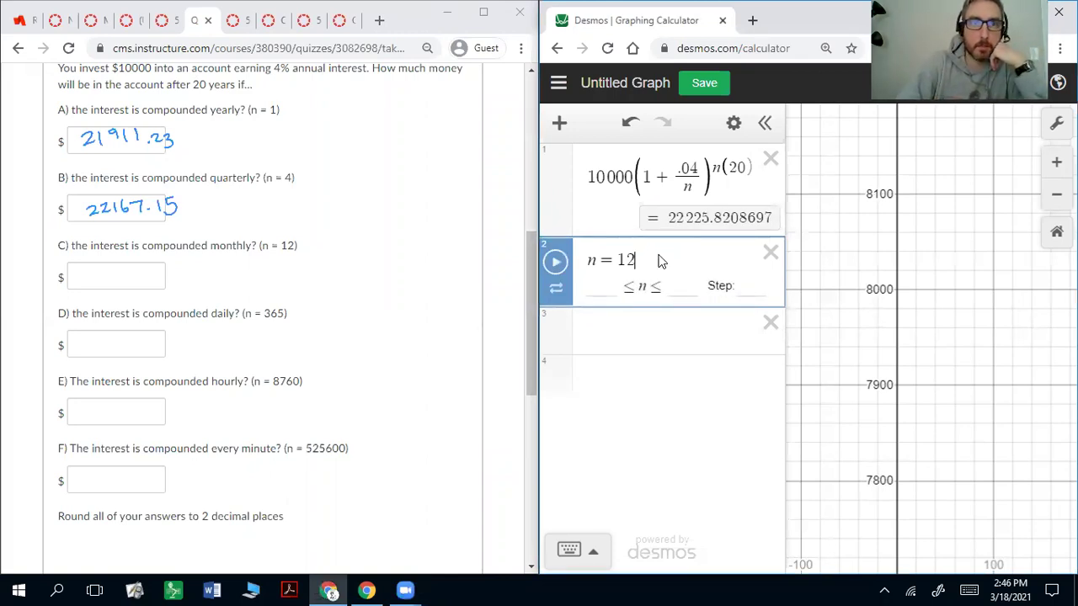
{"action": "mouse_move", "coordinate": [83, 269]}
{"action": "left_mouse_down"}
{"action": "mouse_move", "coordinate": [95, 279]}
{"action": "mouse_move", "coordinate": [162, 269]}
{"action": "mouse_move", "coordinate": [182, 279]}
{"action": "left_mouse_up"}
{"action": "left_click", "coordinate": [147, 278]}
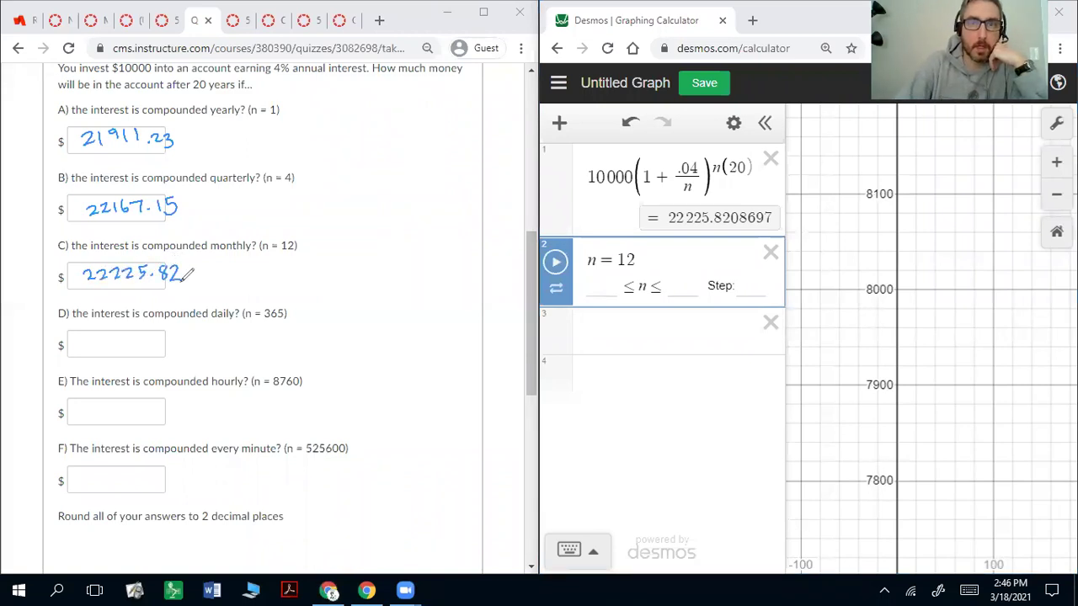
{"action": "left_click", "coordinate": [639, 260]}
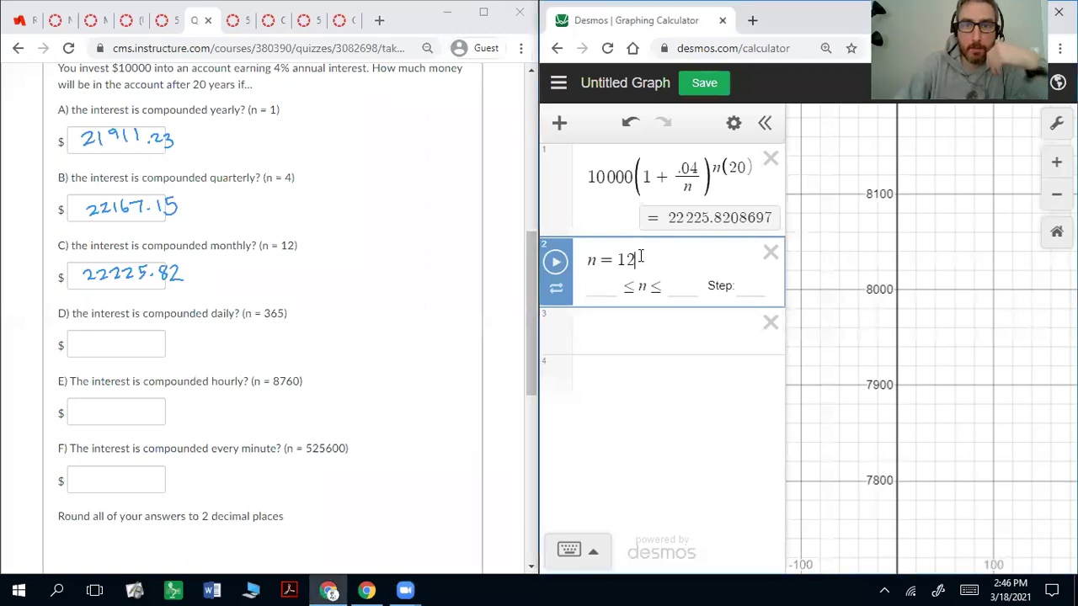
{"action": "key", "text": "BackSpace"}
{"action": "key", "text": "BackSpace"}
{"action": "type", "text": "365"}
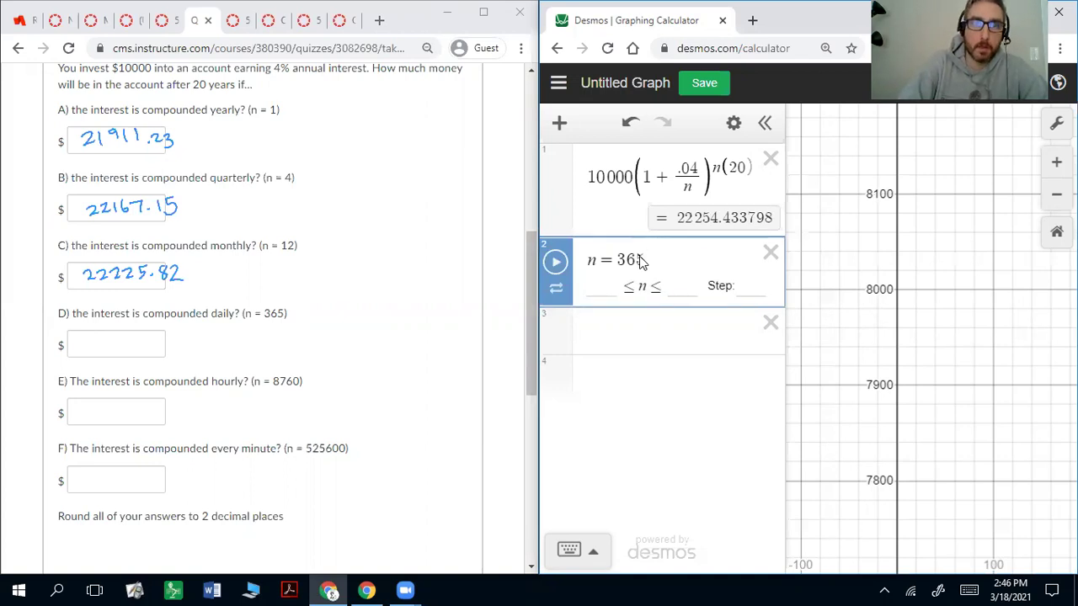
{"action": "mouse_move", "coordinate": [81, 340]}
{"action": "left_mouse_down"}
{"action": "mouse_move", "coordinate": [110, 350]}
{"action": "mouse_move", "coordinate": [174, 334]}
{"action": "left_mouse_up"}
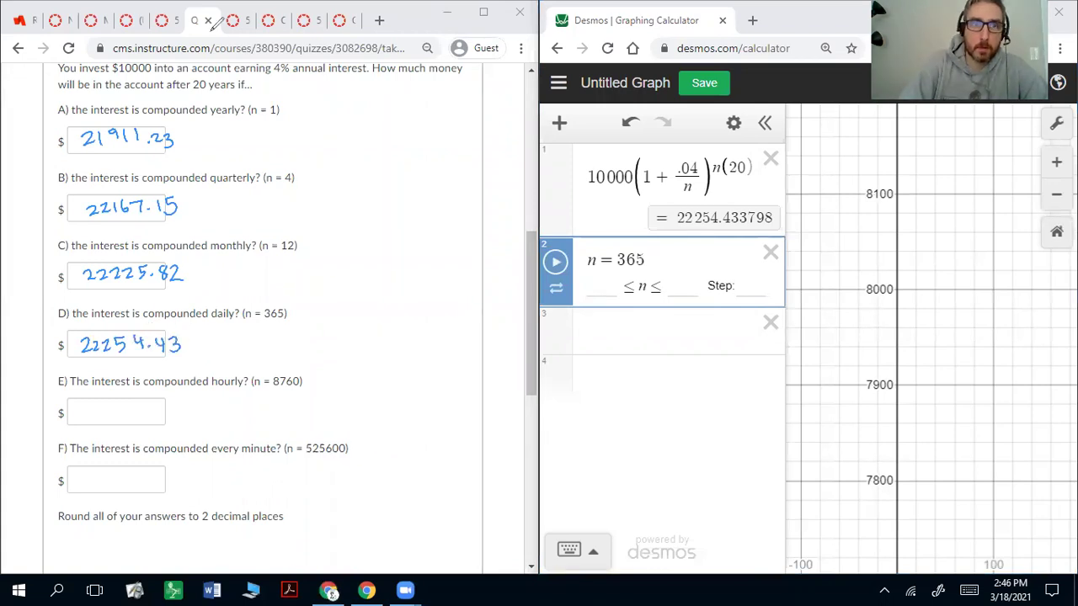
Set n to 8760 and 525600, writing 22255.37 in box E and 22255.41 in box F
{"action": "left_click", "coordinate": [538, 221]}
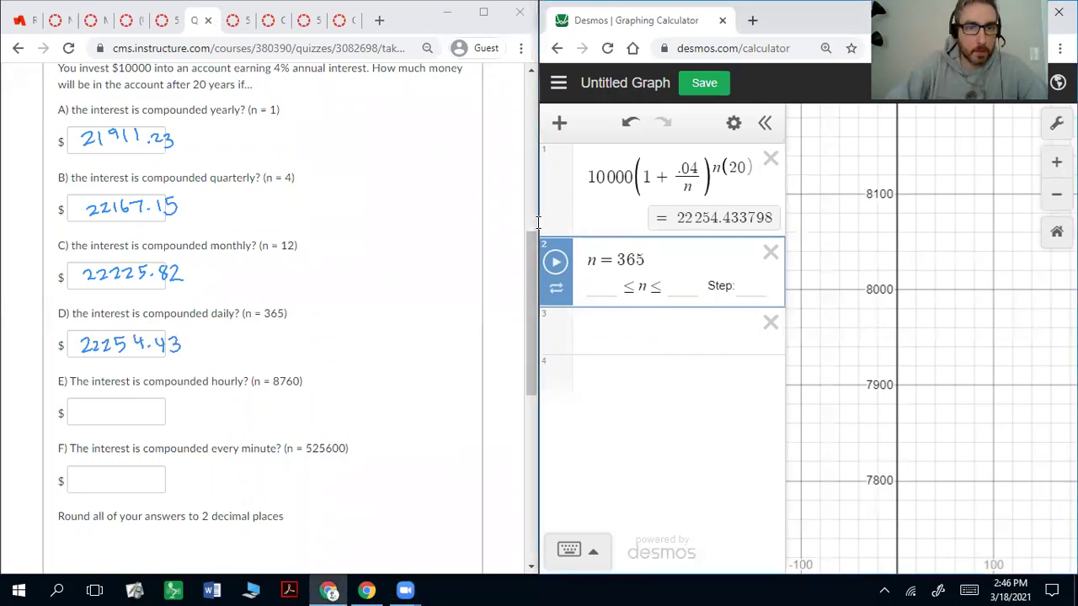
{"action": "key", "text": "BackSpace"}
{"action": "key", "text": "BackSpace"}
{"action": "key", "text": "BackSpace"}
{"action": "type", "text": "8"}
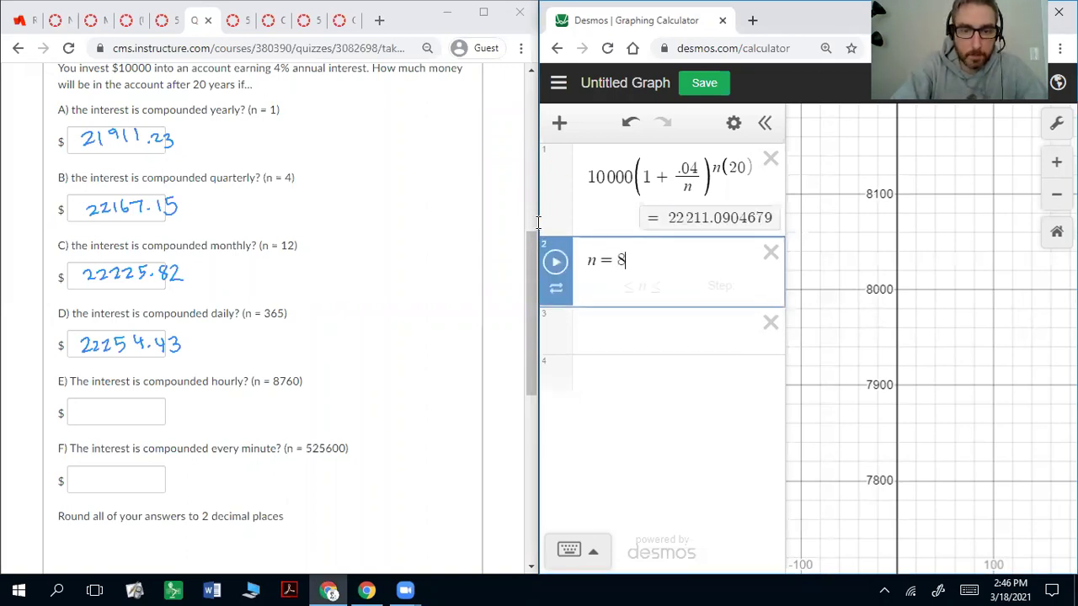
{"action": "type", "text": "760"}
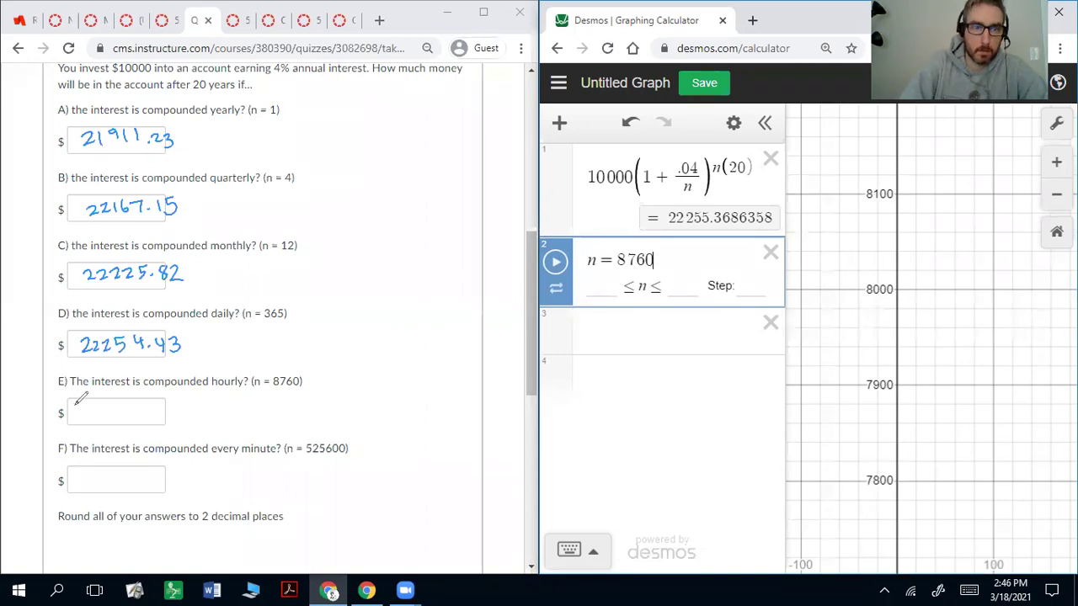
{"action": "left_click_drag", "start_coordinate": [75, 406], "coordinate": [89, 418]}
{"action": "mouse_move", "coordinate": [87, 414]}
{"action": "left_mouse_down"}
{"action": "mouse_move", "coordinate": [99, 405]}
{"action": "mouse_move", "coordinate": [120, 418]}
{"action": "mouse_move", "coordinate": [140, 403]}
{"action": "mouse_move", "coordinate": [171, 420]}
{"action": "left_mouse_up"}
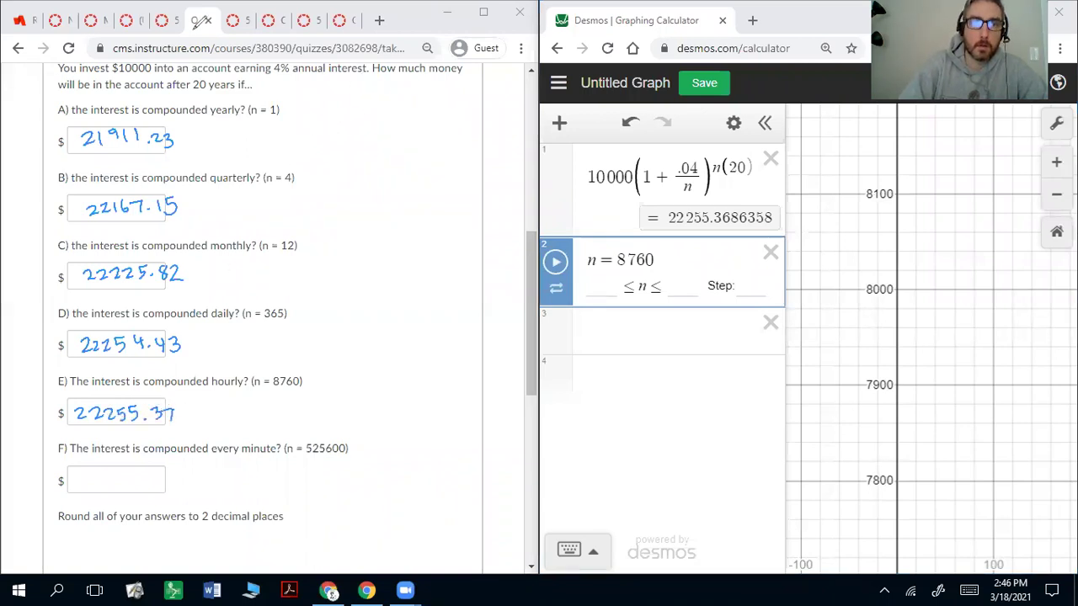
{"action": "left_click", "coordinate": [654, 260]}
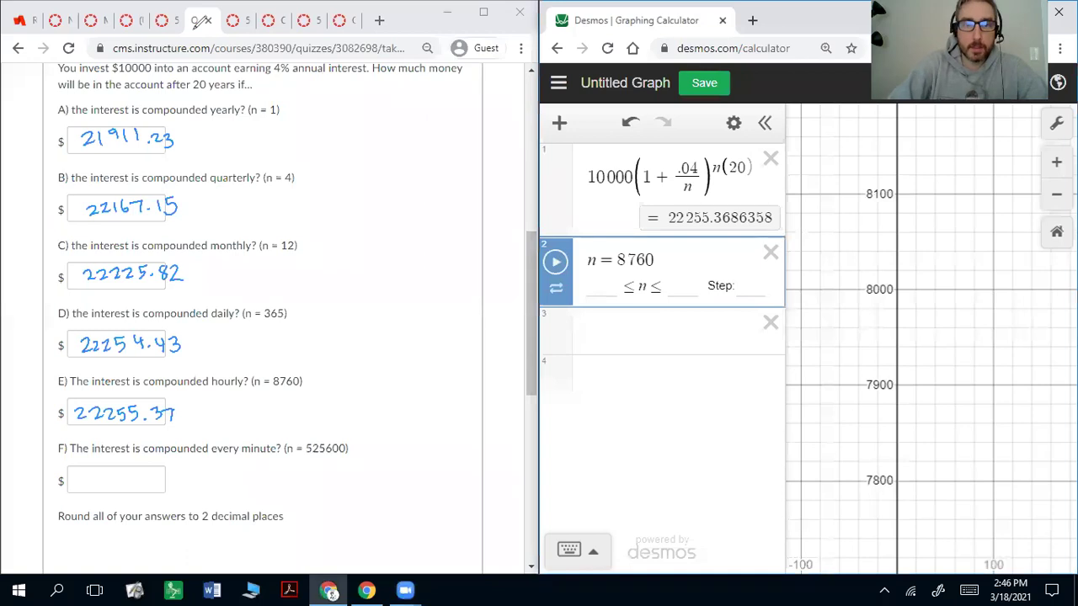
{"action": "key", "text": "BackSpace"}
{"action": "key", "text": "BackSpace"}
{"action": "key", "text": "BackSpace"}
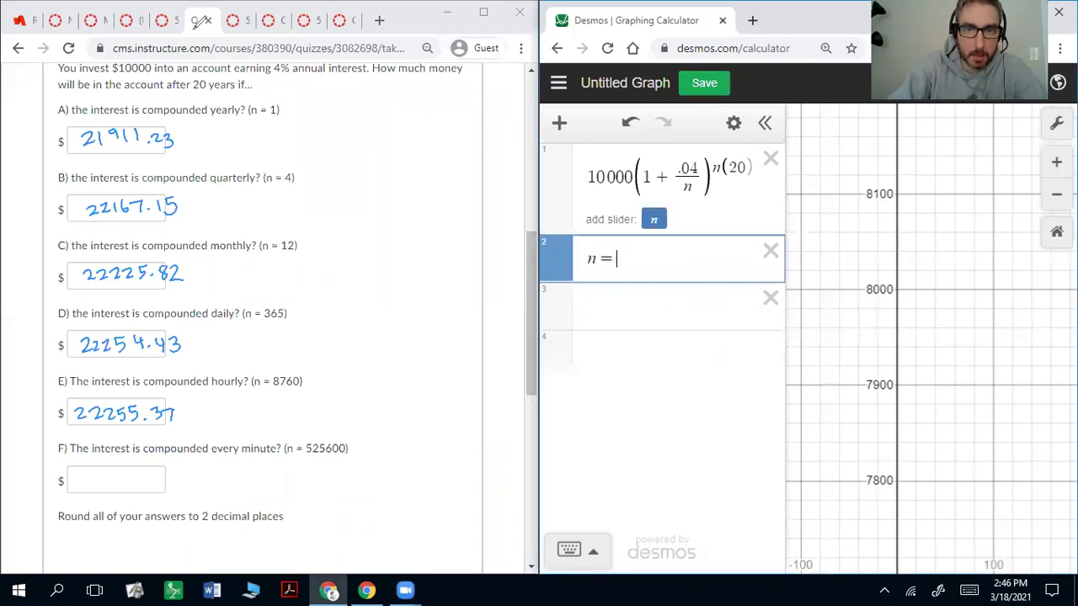
{"action": "type", "text": "525600"}
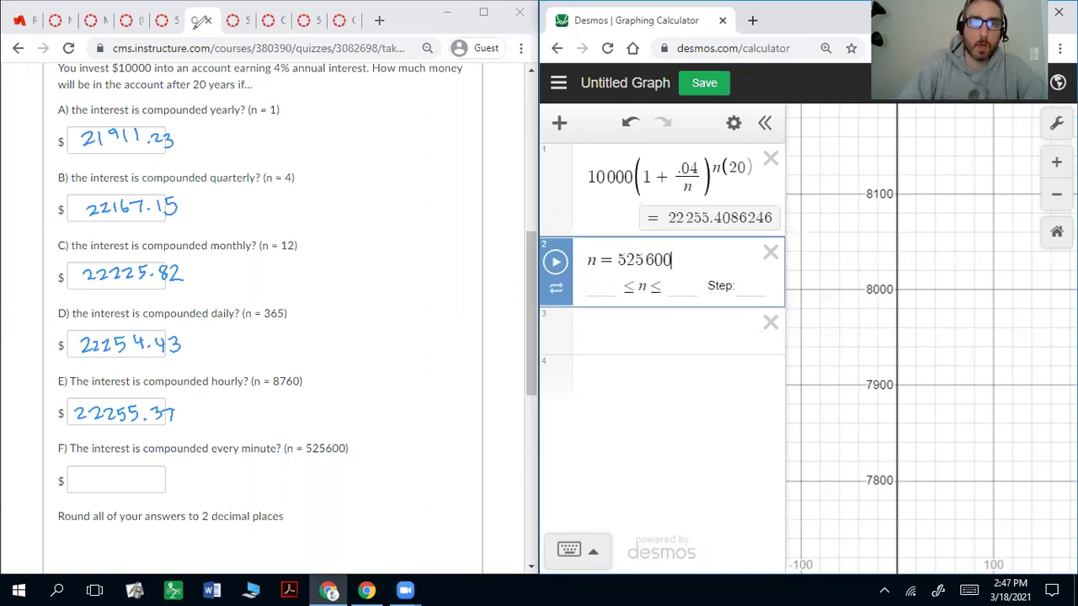
{"action": "left_click", "coordinate": [88, 473]}
{"action": "mouse_move", "coordinate": [82, 474]}
{"action": "left_mouse_down"}
{"action": "mouse_move", "coordinate": [99, 485]}
{"action": "mouse_move", "coordinate": [193, 489]}
{"action": "left_mouse_up"}
{"action": "left_click", "coordinate": [164, 486]}
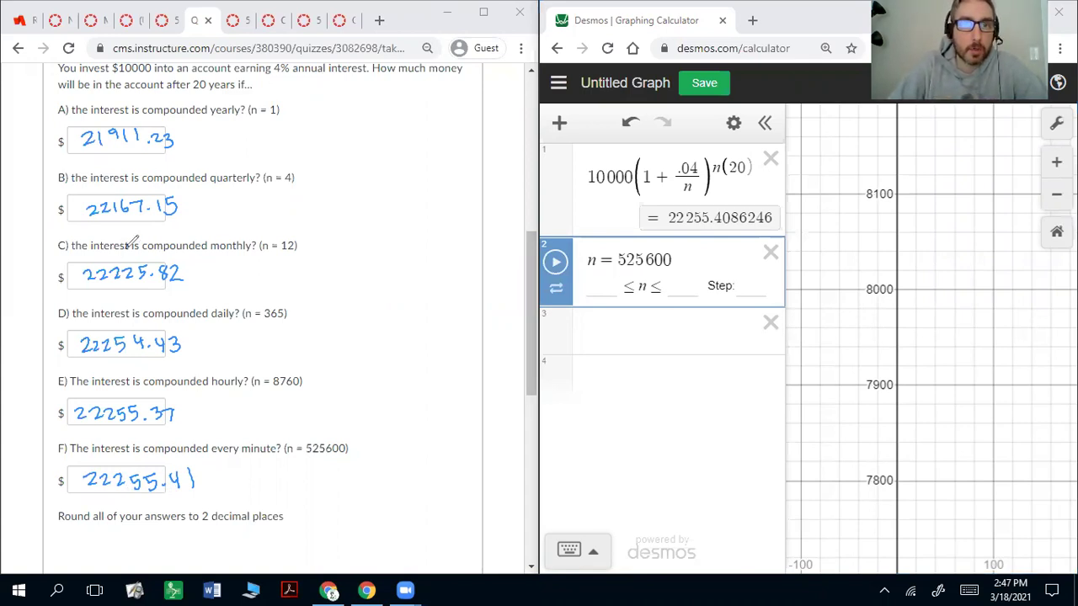
{"action": "scroll", "coordinate": [421, 206], "scroll_direction": "up", "scroll_amount": 2}
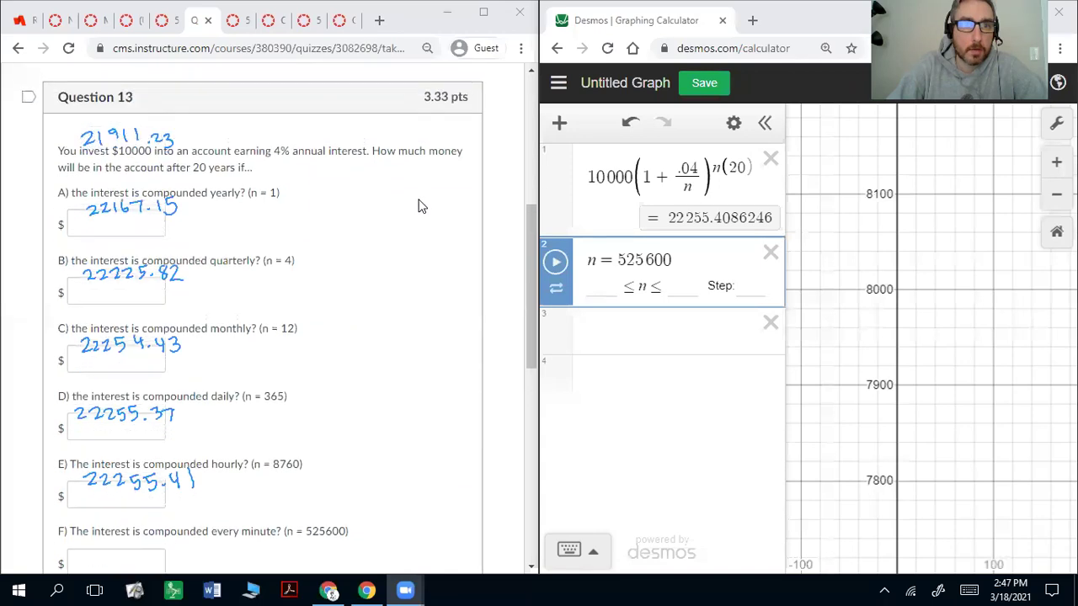
{"action": "scroll", "coordinate": [421, 209], "scroll_direction": "down", "scroll_amount": 2}
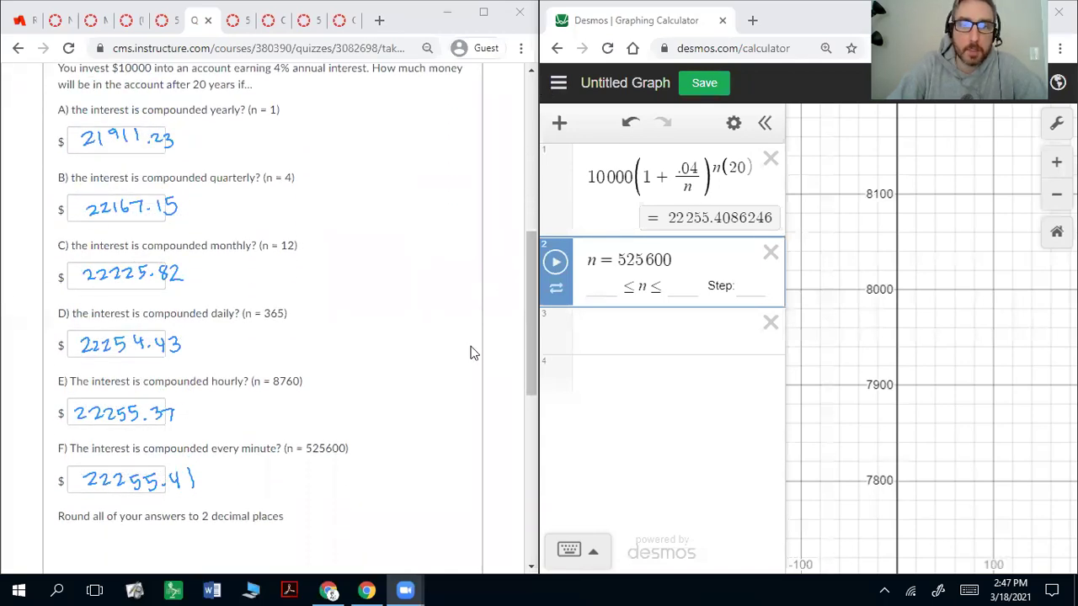
{"action": "scroll", "coordinate": [471, 353], "scroll_direction": "down", "scroll_amount": 2}
On Question 14, underline e ≈ 2.71828 and handwrite Pe^rt beside the continuous-compounding problem
{"action": "left_click", "coordinate": [459, 544]}
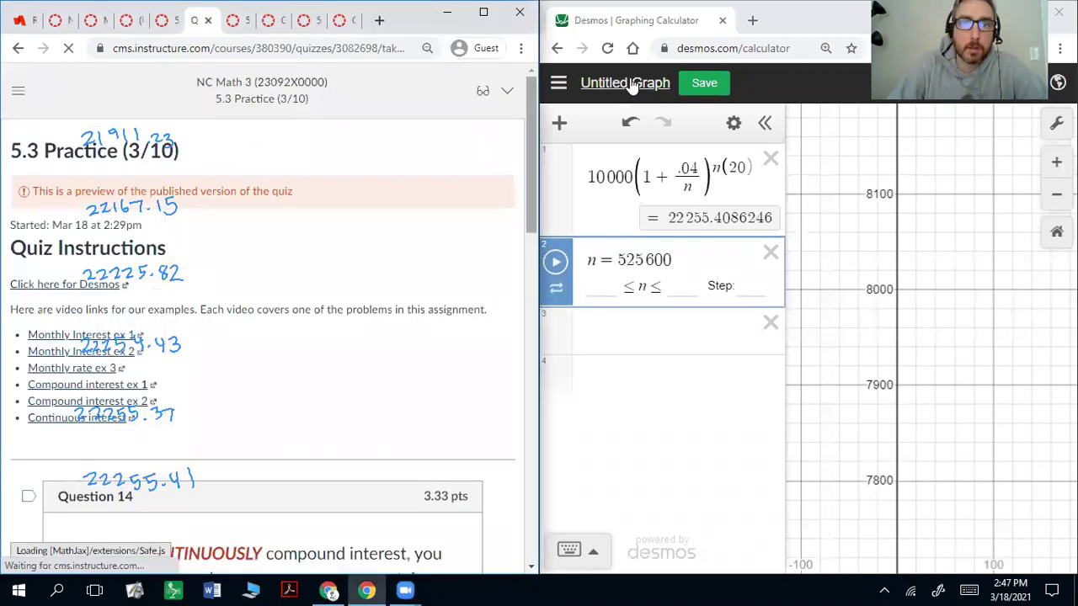
{"action": "scroll", "coordinate": [471, 252], "scroll_direction": "down", "scroll_amount": 10}
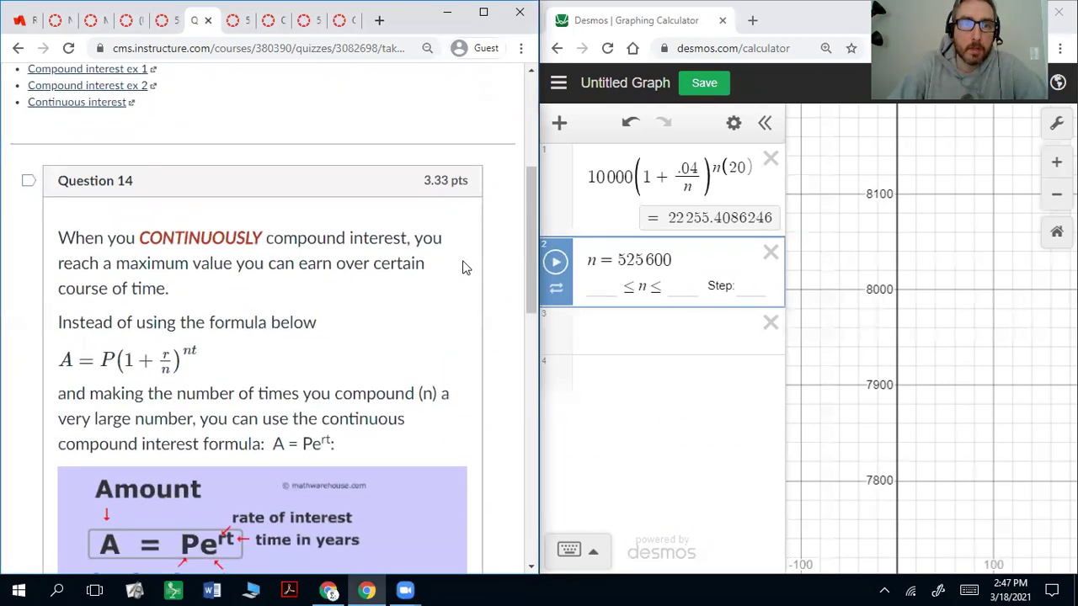
{"action": "scroll", "coordinate": [442, 256], "scroll_direction": "down", "scroll_amount": 3}
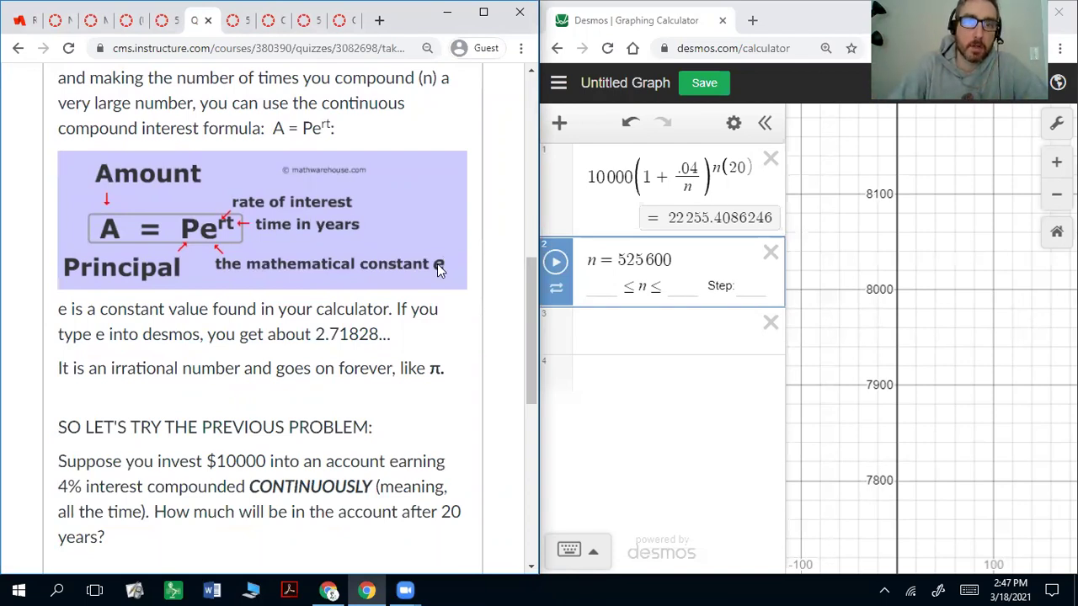
{"action": "scroll", "coordinate": [429, 283], "scroll_direction": "down", "scroll_amount": 1}
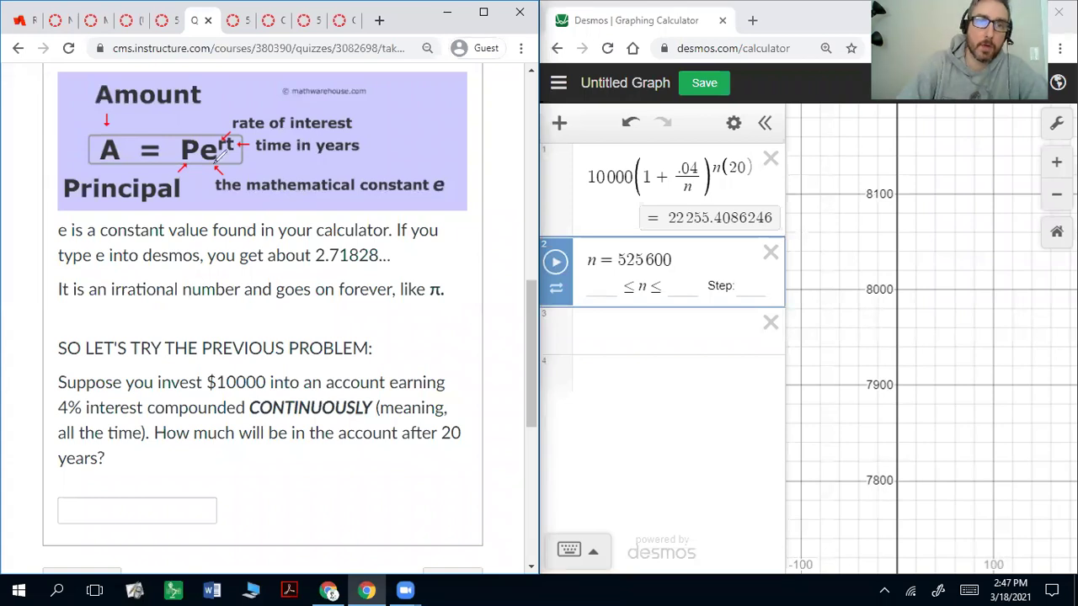
{"action": "key", "text": "ctrl+shift+1"}
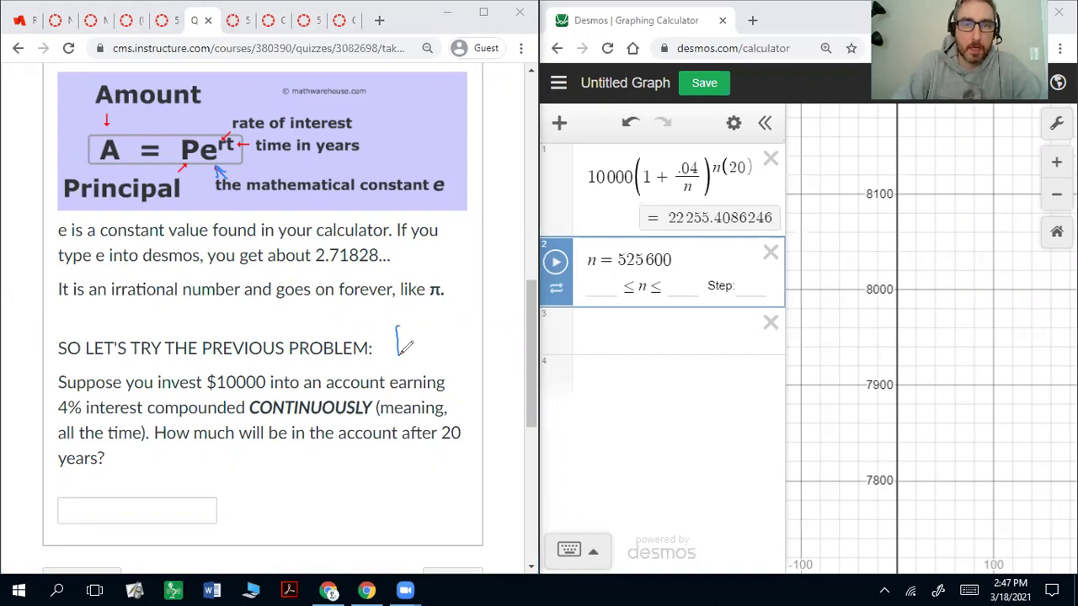
{"action": "mouse_move", "coordinate": [399, 328]}
{"action": "left_mouse_down"}
{"action": "mouse_move", "coordinate": [398, 342]}
{"action": "mouse_move", "coordinate": [424, 354]}
{"action": "left_mouse_up"}
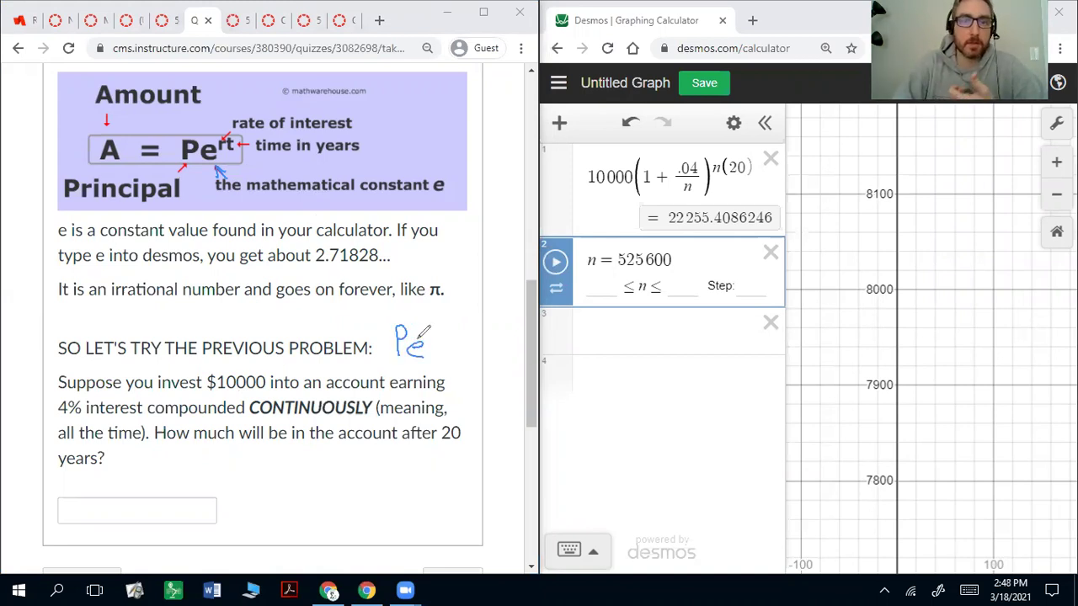
{"action": "left_click_drag", "start_coordinate": [317, 267], "coordinate": [377, 268]}
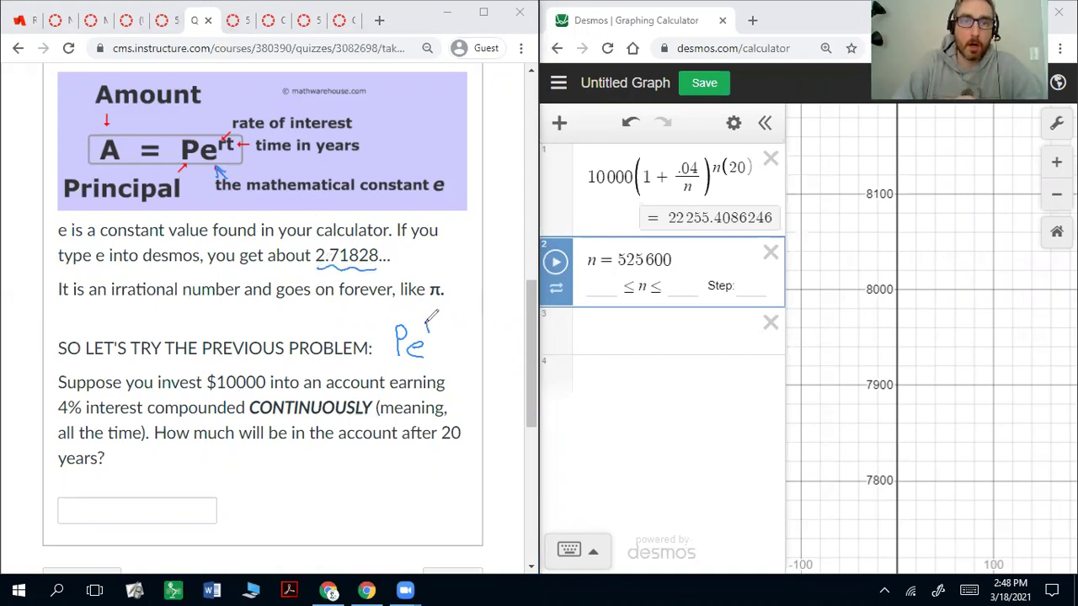
{"action": "mouse_move", "coordinate": [428, 327]}
{"action": "left_mouse_down"}
{"action": "mouse_move", "coordinate": [438, 319]}
{"action": "mouse_move", "coordinate": [444, 332]}
{"action": "mouse_move", "coordinate": [451, 320]}
{"action": "left_mouse_up"}
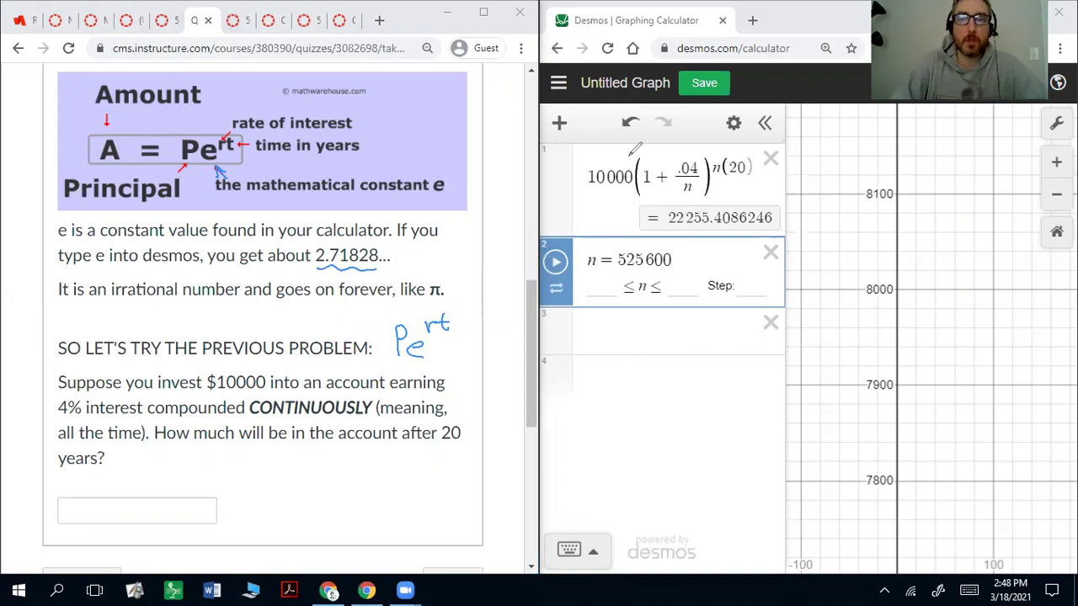
Compute 10000e^(.04·20) = 22255.41 in Desmos, ink it in the answer box, and go to Question 15
{"action": "left_click", "coordinate": [543, 322]}
{"action": "type", "text": "1"}
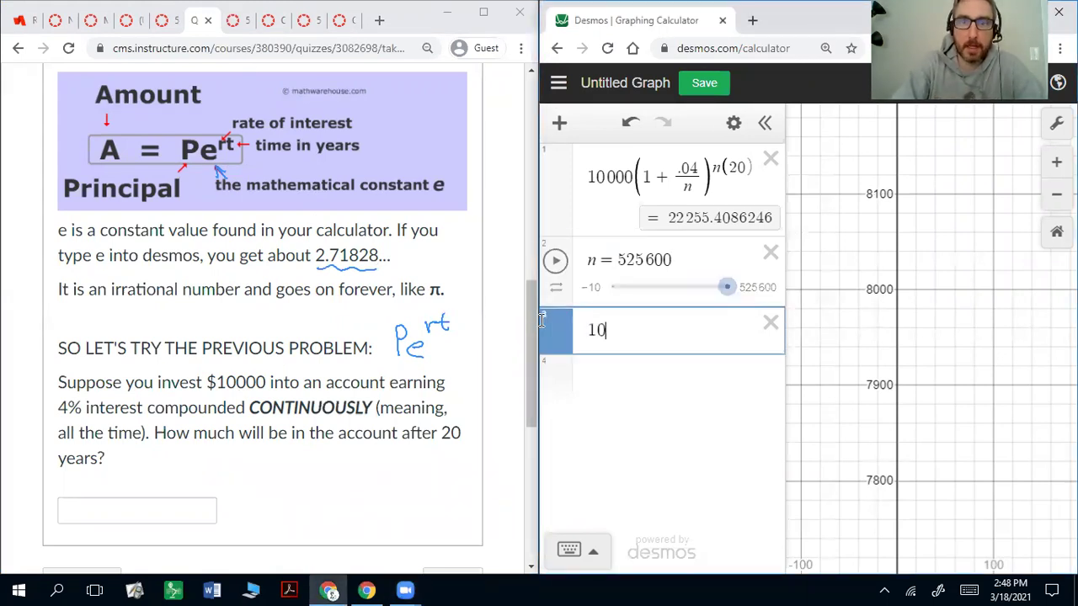
{"action": "type", "text": "000"}
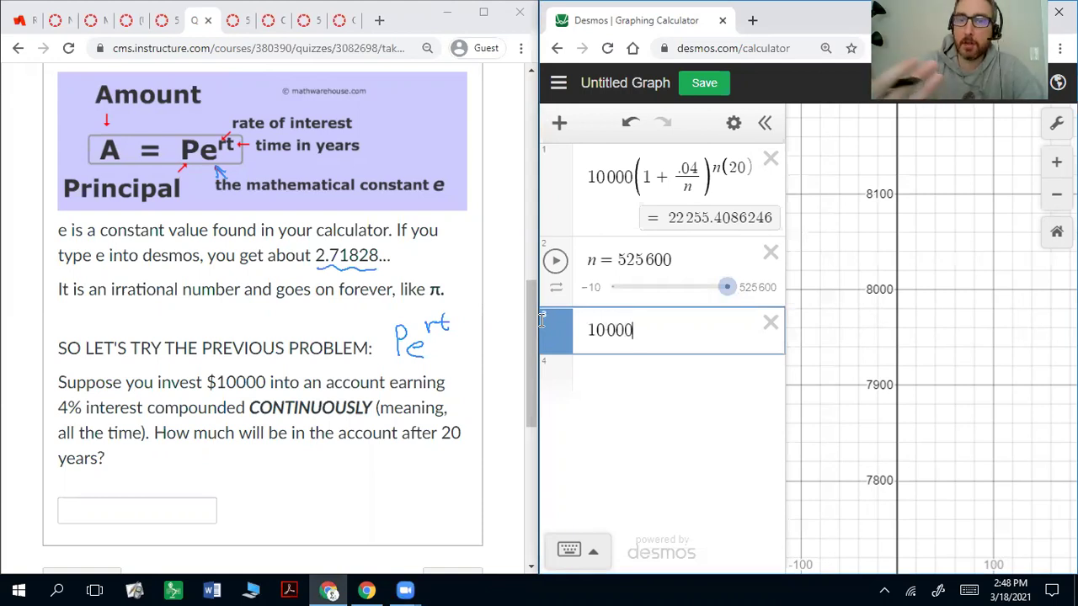
{"action": "type", "text": "e"}
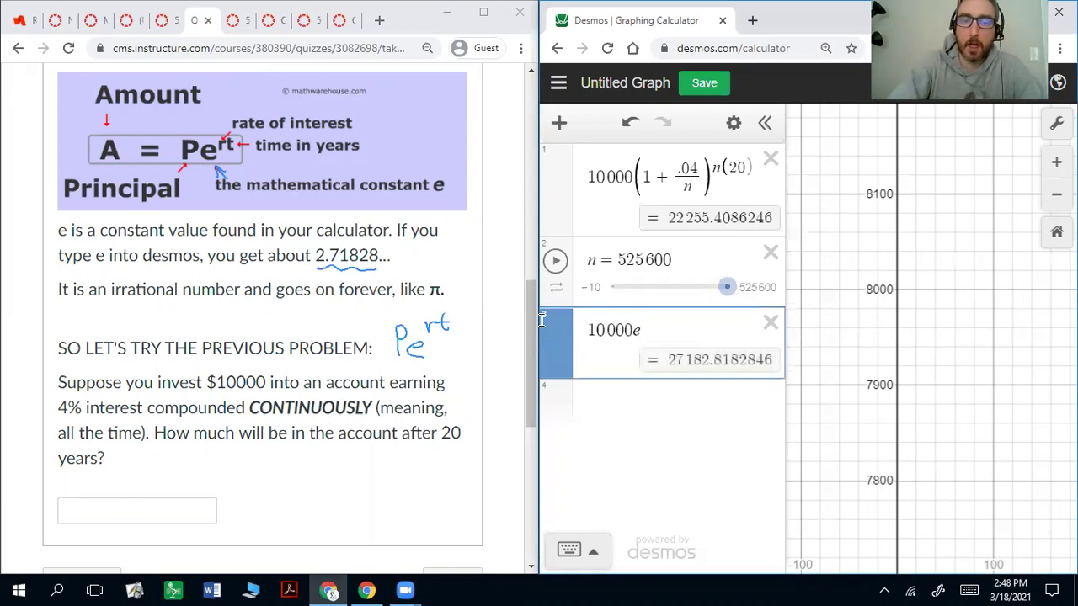
{"action": "type", "text": "^"}
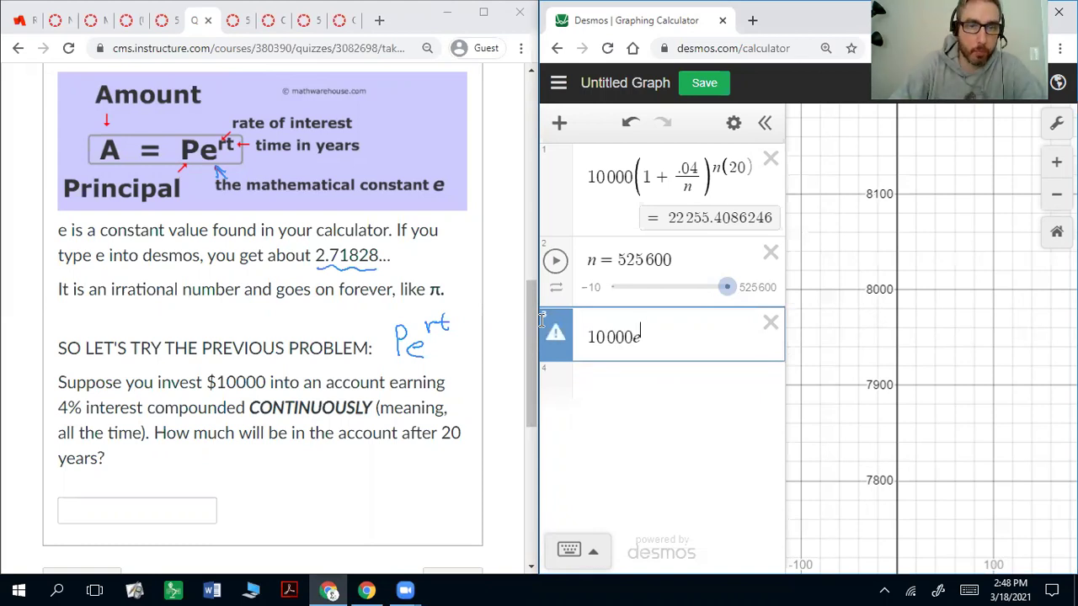
{"action": "type", "text": ".04("}
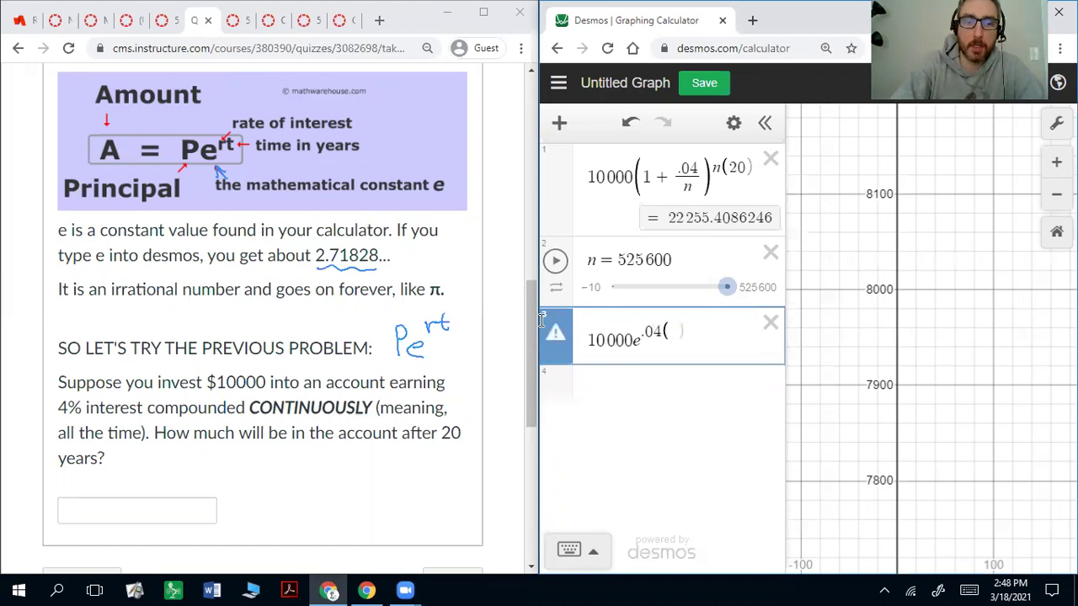
{"action": "type", "text": "20)"}
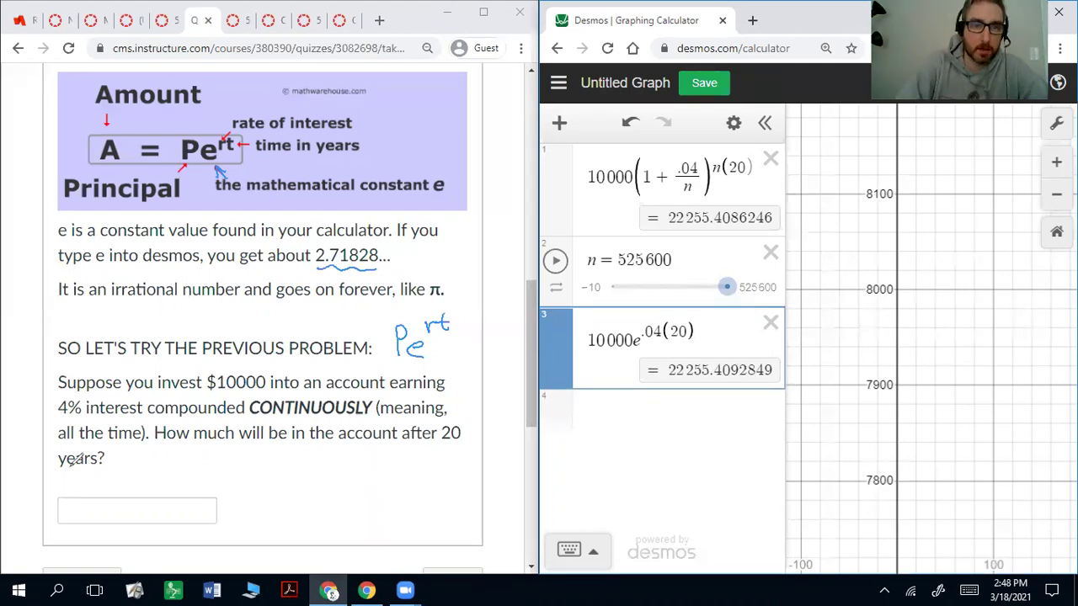
{"action": "mouse_move", "coordinate": [93, 504]}
{"action": "left_mouse_down"}
{"action": "mouse_move", "coordinate": [155, 497]}
{"action": "mouse_move", "coordinate": [195, 509]}
{"action": "mouse_move", "coordinate": [213, 497]}
{"action": "mouse_move", "coordinate": [217, 508]}
{"action": "mouse_move", "coordinate": [225, 497]}
{"action": "mouse_move", "coordinate": [226, 514]}
{"action": "left_mouse_up"}
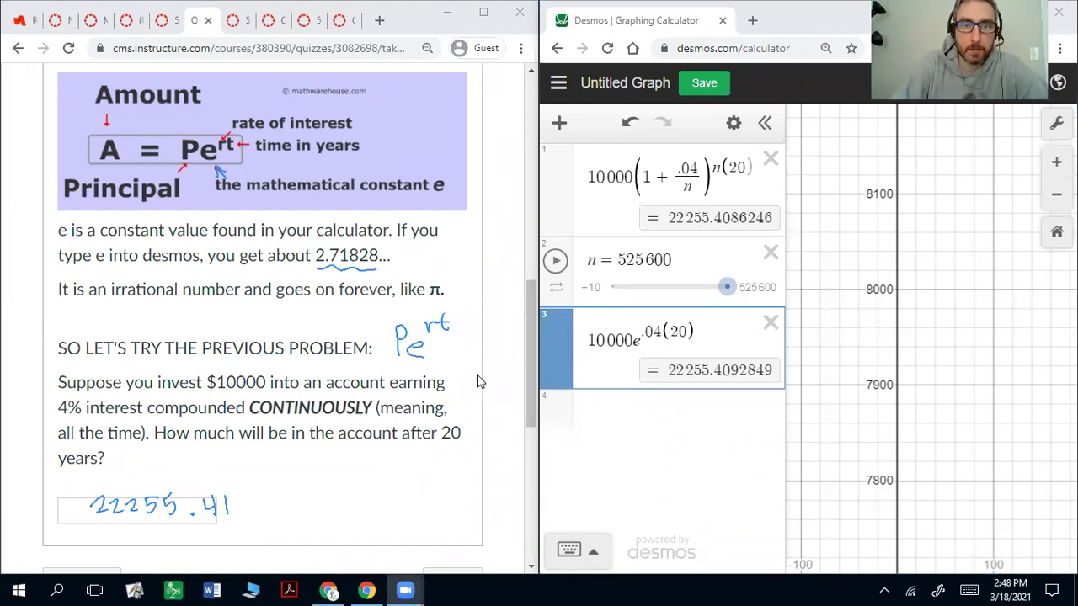
{"action": "scroll", "coordinate": [477, 374], "scroll_direction": "down", "scroll_amount": 3}
{"action": "left_click", "coordinate": [462, 343]}
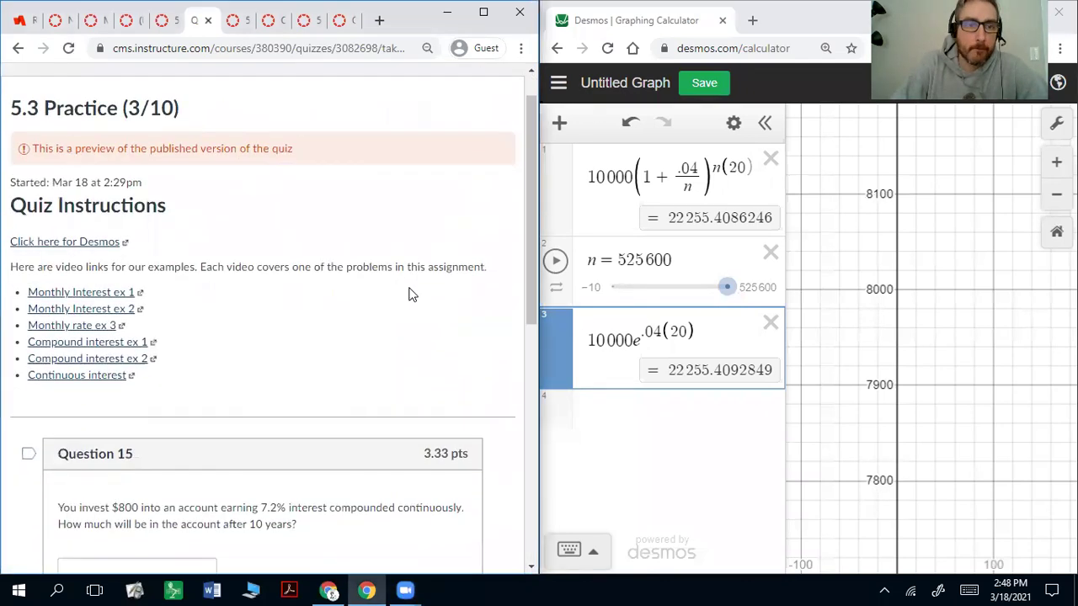
Remove the old formula and n slider, compute 800e^(.072·10) = 1643.55, ink it, and advance
{"action": "scroll", "coordinate": [412, 291], "scroll_direction": "down", "scroll_amount": 3}
{"action": "scroll", "coordinate": [411, 291], "scroll_direction": "up", "scroll_amount": 1}
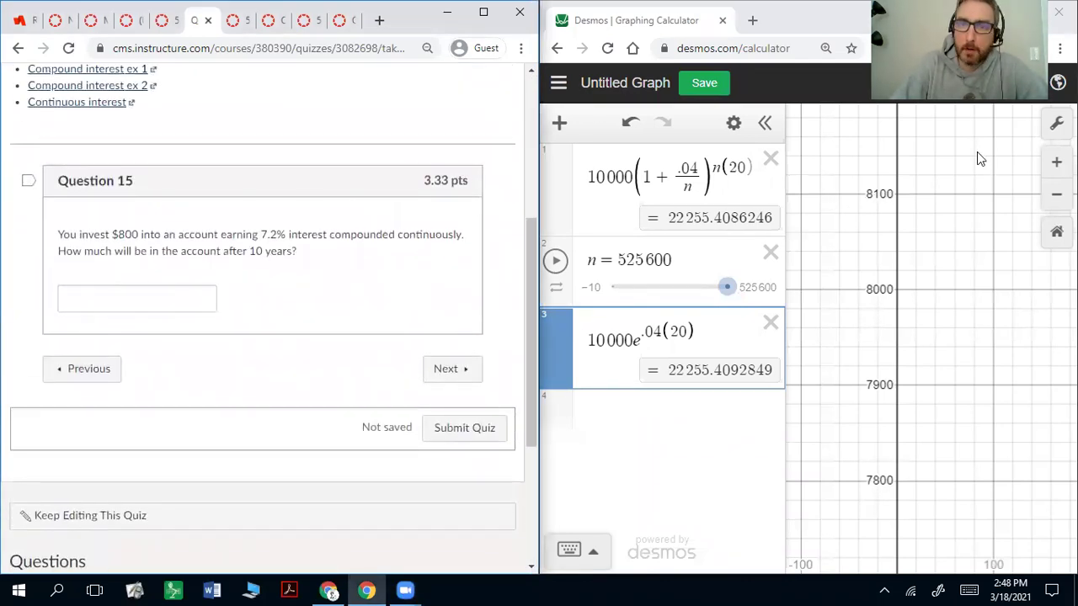
{"action": "left_click", "coordinate": [770, 159]}
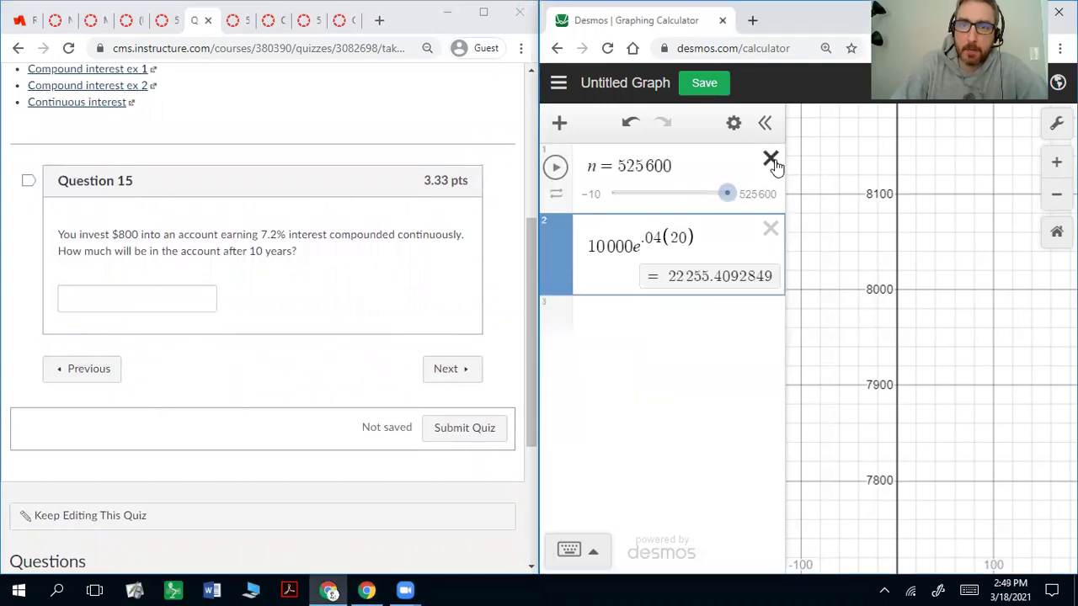
{"action": "left_click", "coordinate": [770, 160]}
{"action": "left_click", "coordinate": [693, 254]}
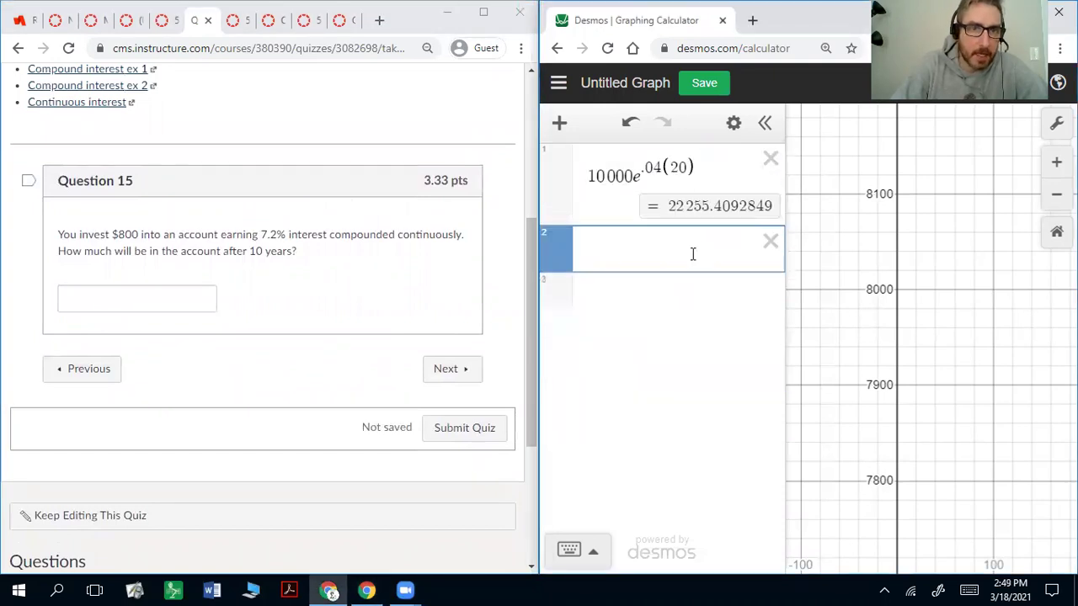
{"action": "type", "text": "800e"}
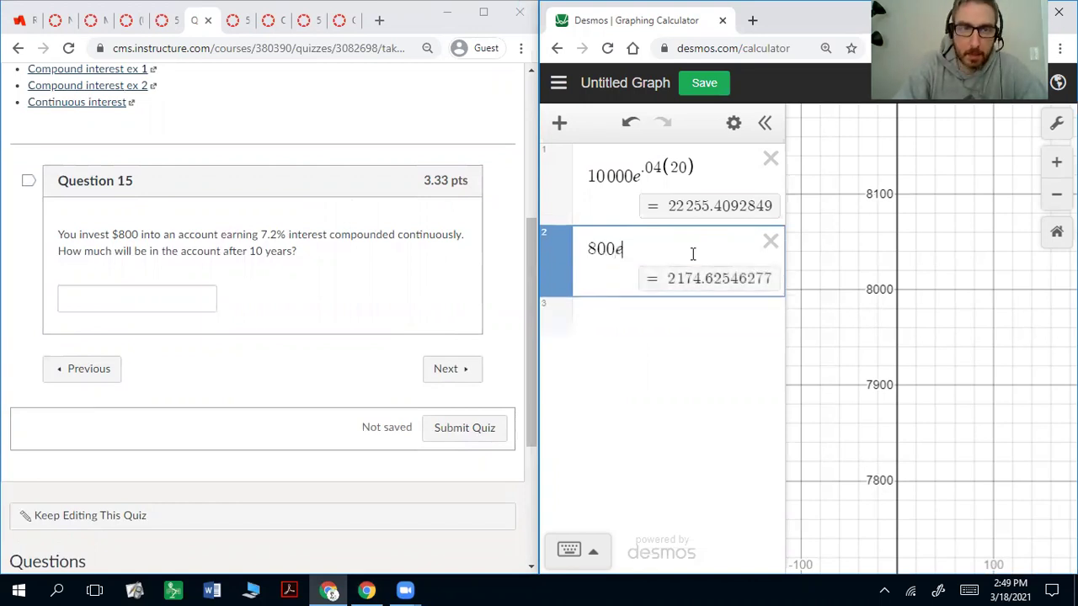
{"action": "type", "text": "^"}
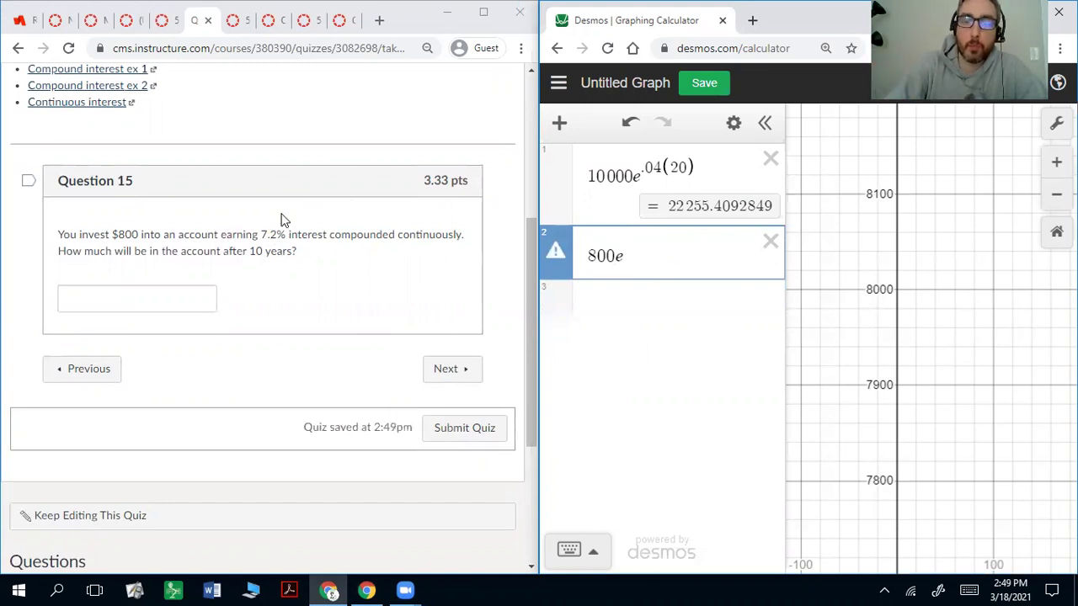
{"action": "type", "text": "^.072"}
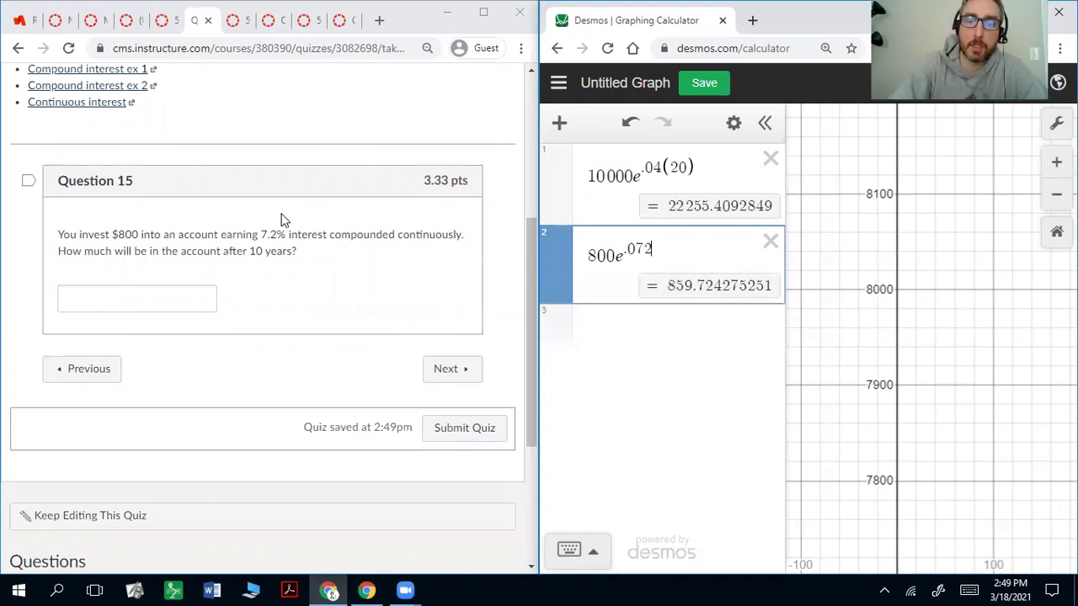
{"action": "type", "text": "(10)"}
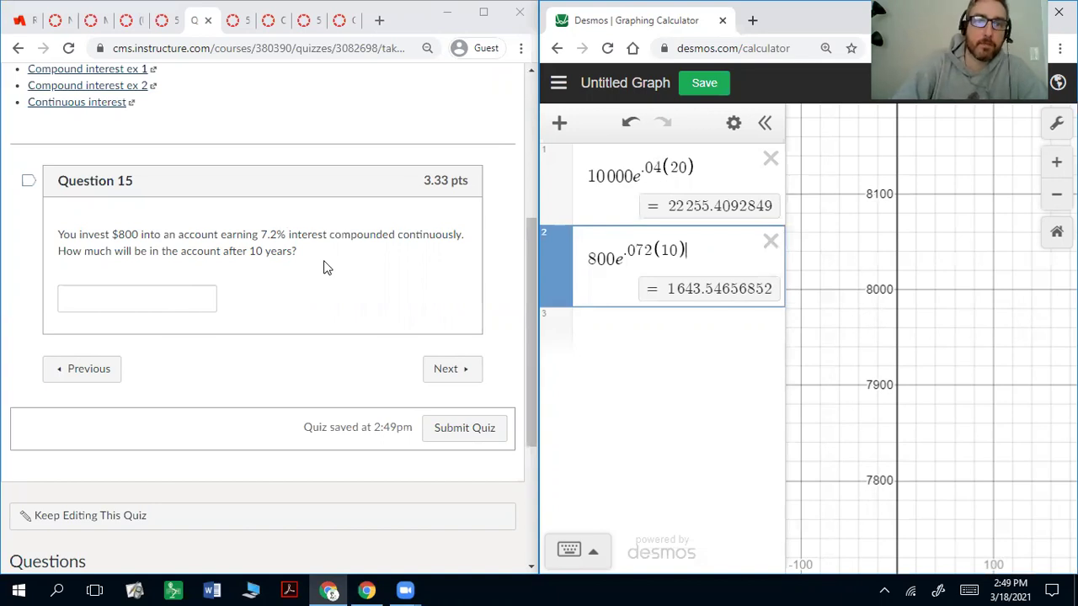
{"action": "mouse_move", "coordinate": [95, 296]}
{"action": "left_mouse_down"}
{"action": "mouse_move", "coordinate": [96, 314]}
{"action": "mouse_move", "coordinate": [173, 292]}
{"action": "mouse_move", "coordinate": [174, 308]}
{"action": "left_mouse_up"}
{"action": "left_click", "coordinate": [151, 301]}
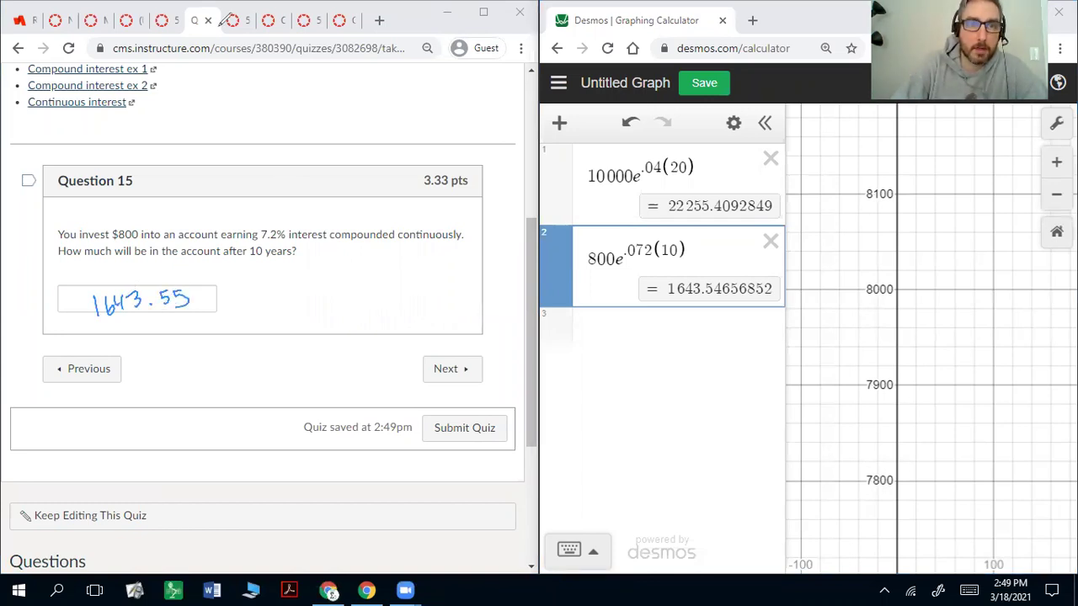
{"action": "left_click", "coordinate": [453, 377]}
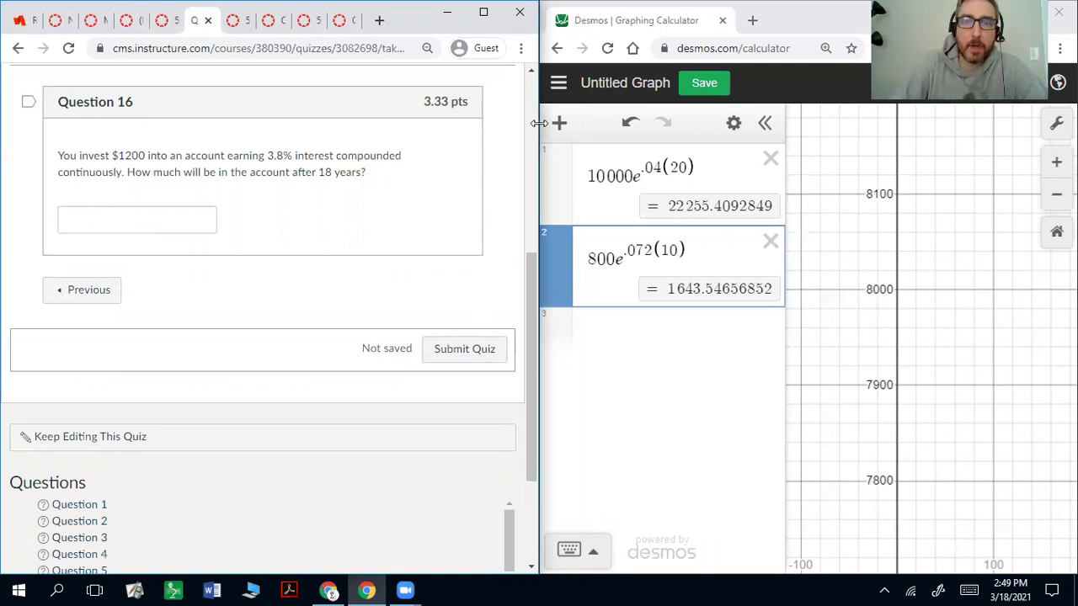
Compute 1200e^(.038·18) = 2378.15, delete the two earlier Desmos rows, and focus Question 16's answer field
{"action": "left_click", "coordinate": [631, 352]}
{"action": "type", "text": "1200"}
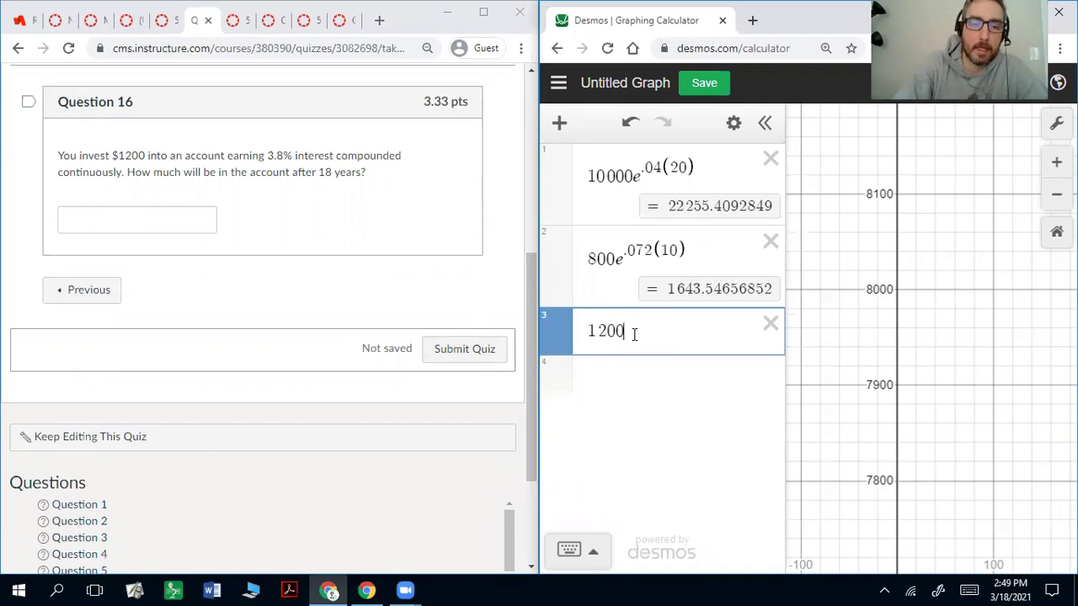
{"action": "type", "text": "e^"}
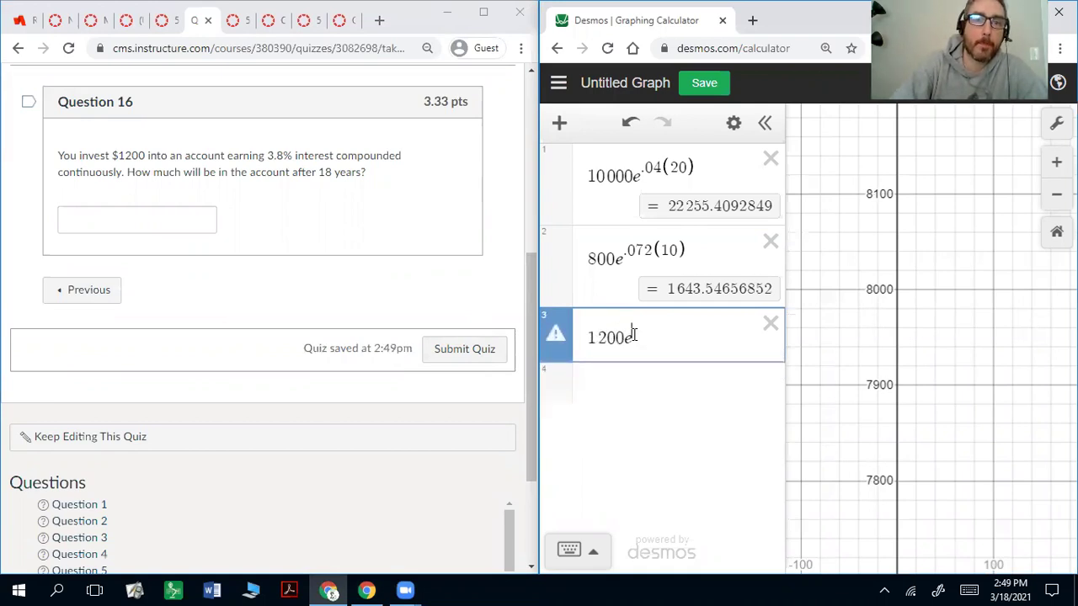
{"action": "type", "text": ".03"}
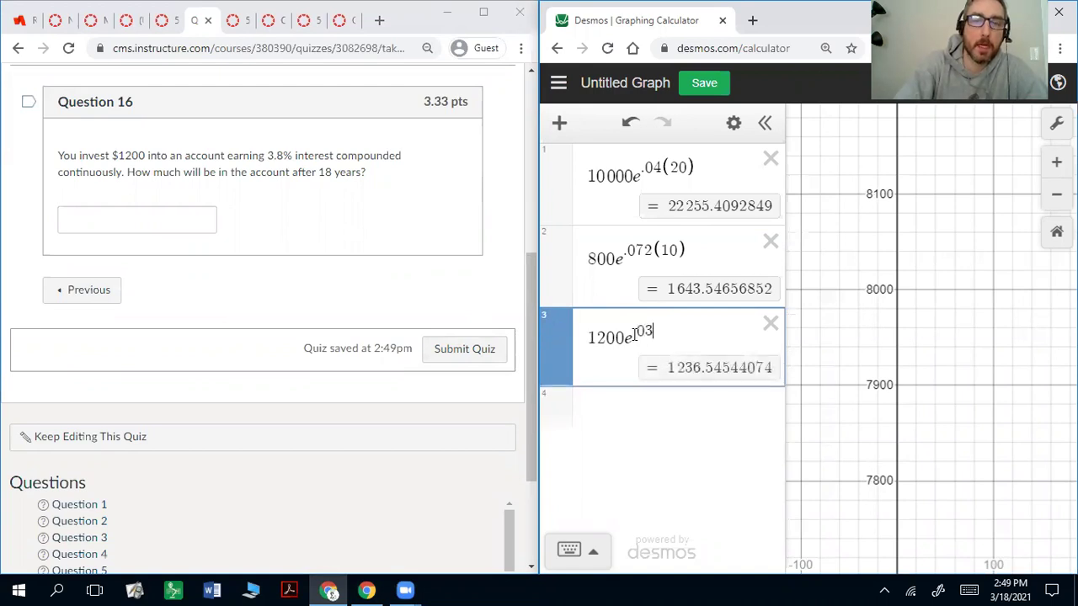
{"action": "type", "text": "8(18)"}
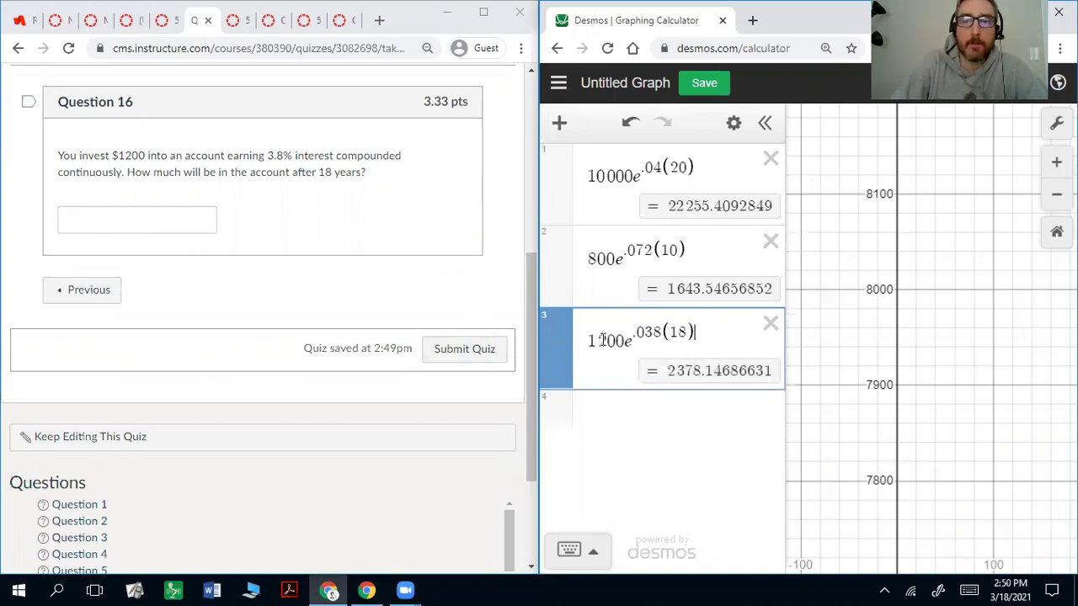
{"action": "left_click", "coordinate": [177, 221]}
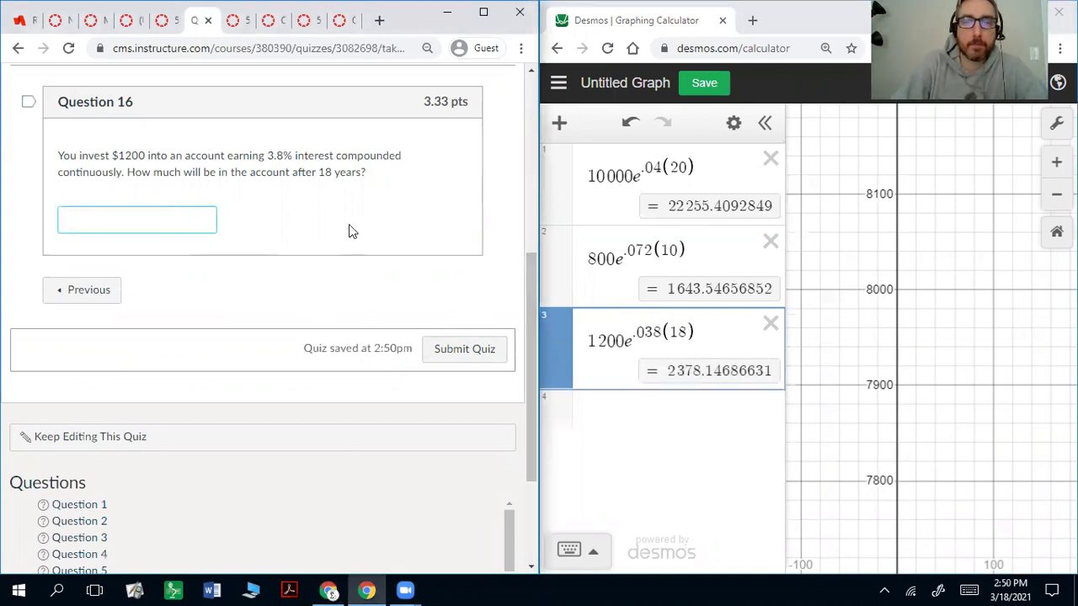
{"action": "left_click", "coordinate": [765, 165]}
{"action": "left_click", "coordinate": [764, 164]}
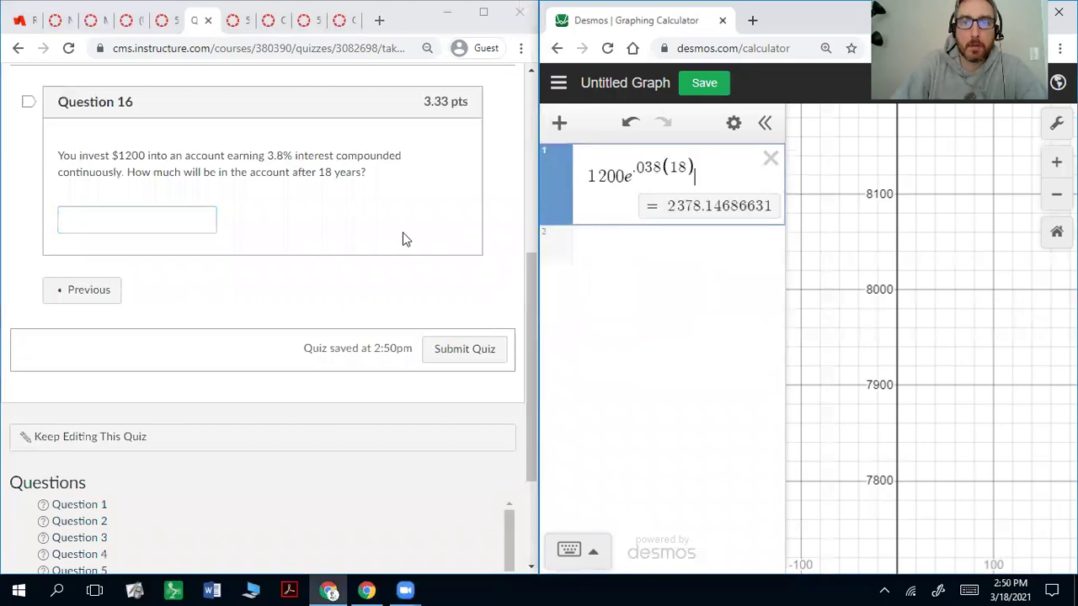
{"action": "left_click", "coordinate": [199, 226]}
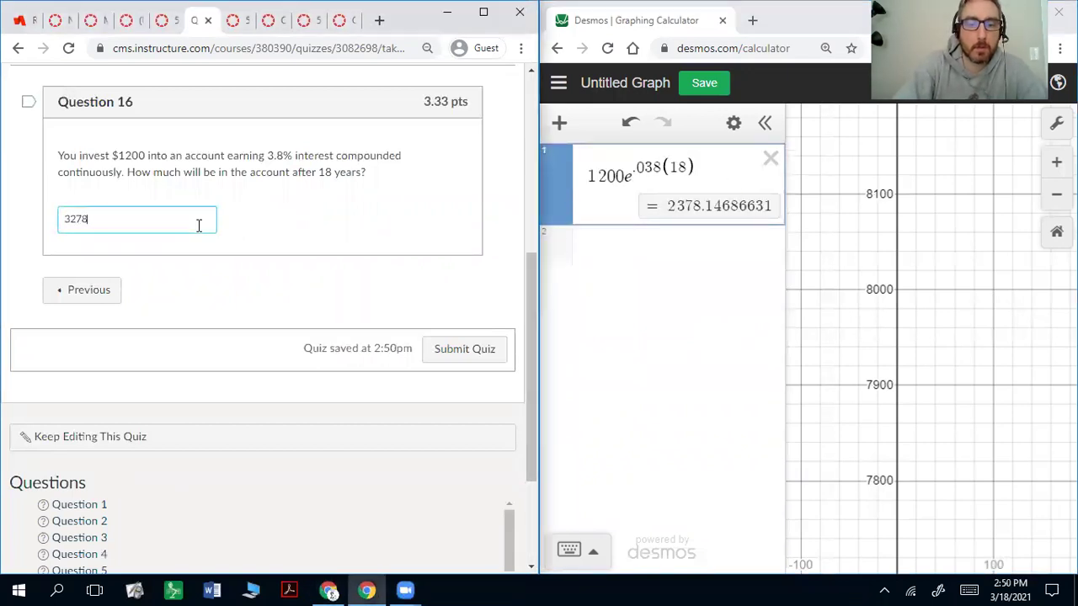